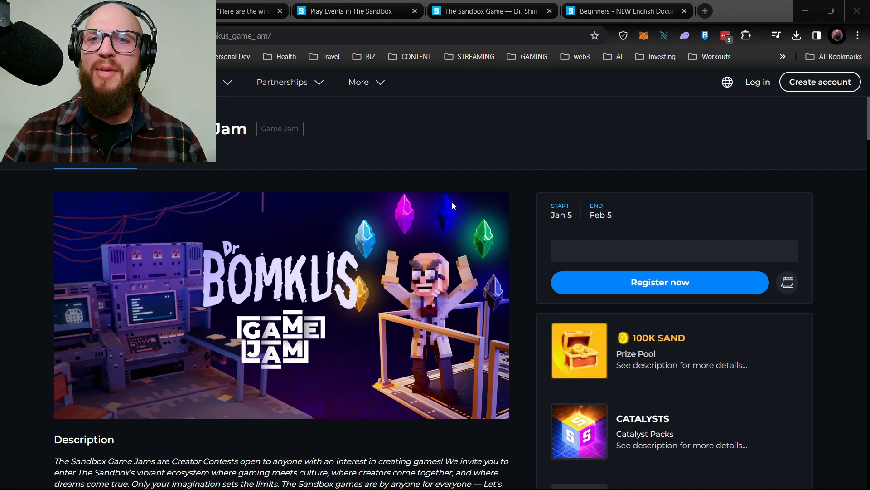
Step: Read the Dr. Bomkus Game Jam page, covering its prizes, description and participation instructions
scroll(496, 185, down, 8)
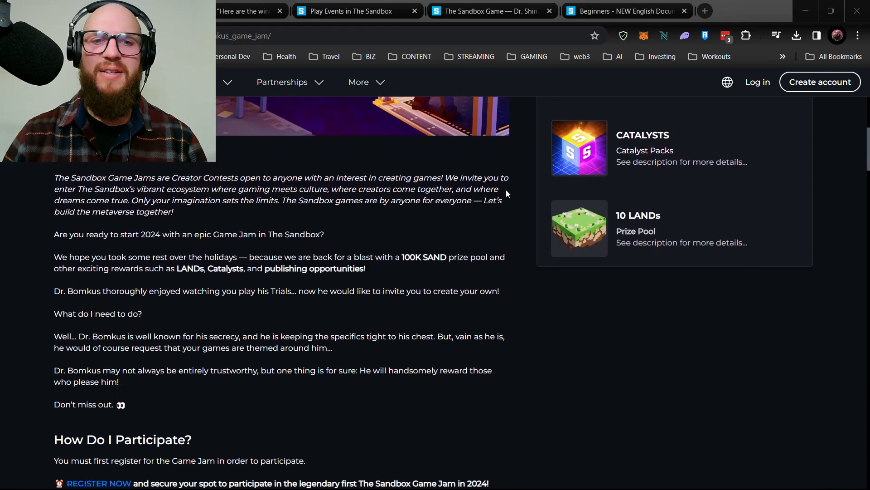
scroll(489, 232, down, 2)
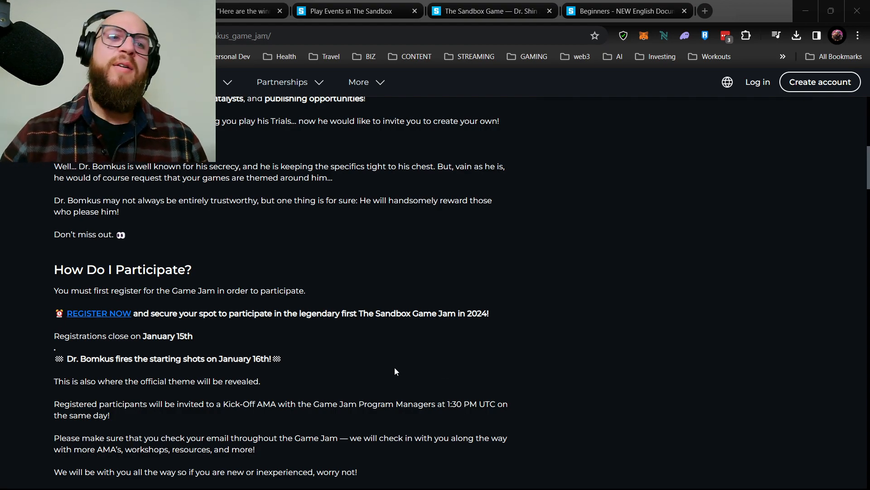
scroll(392, 366, up, 10)
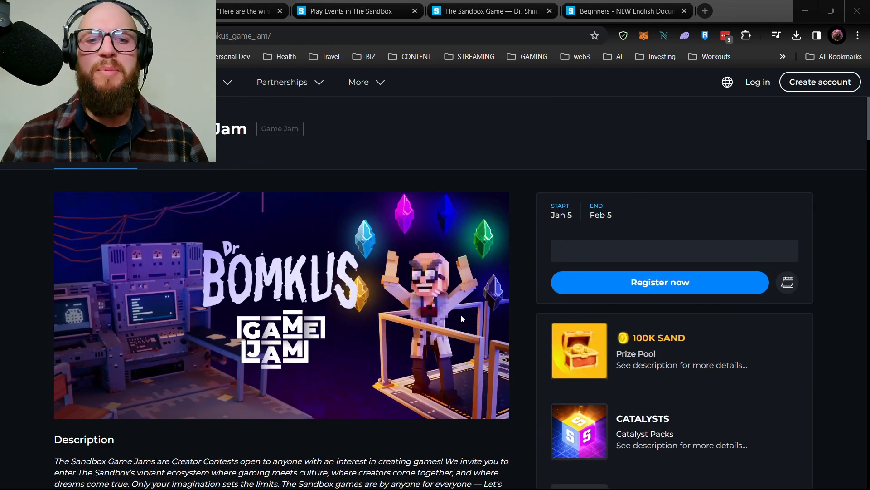
scroll(466, 281, down, 4)
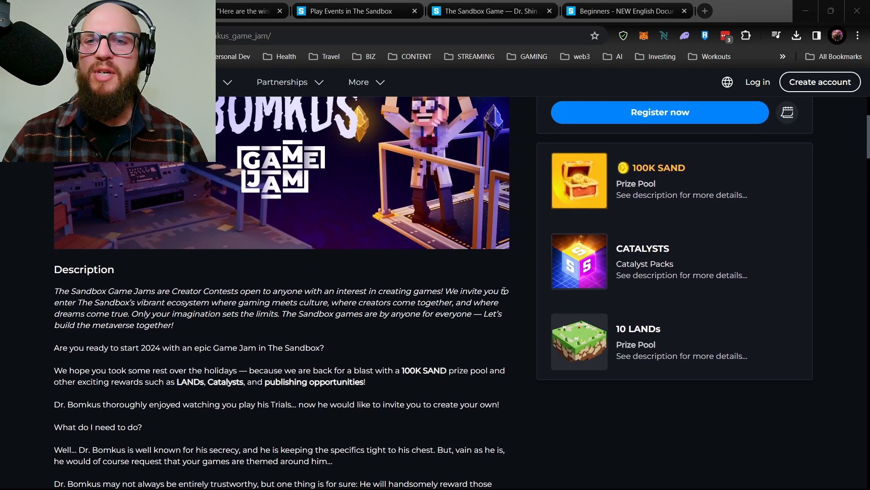
scroll(505, 292, down, 1)
scroll(505, 292, down, 5)
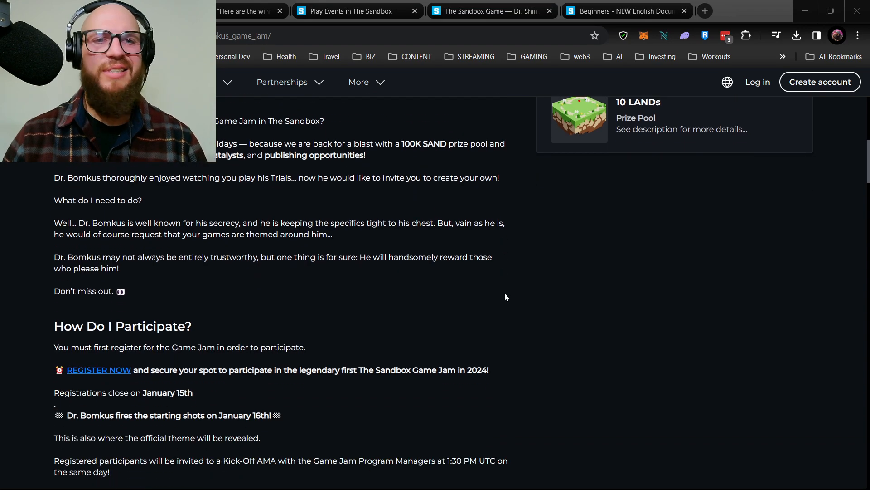
scroll(505, 294, down, 3)
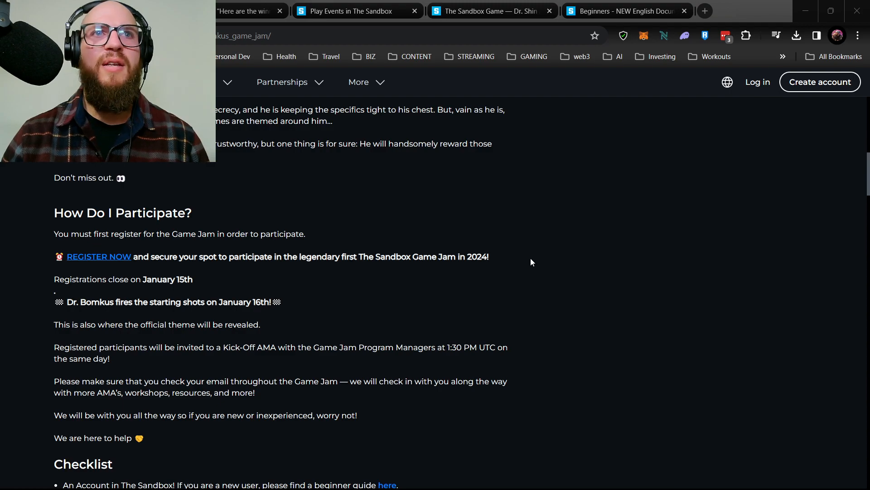
scroll(523, 258, up, 15)
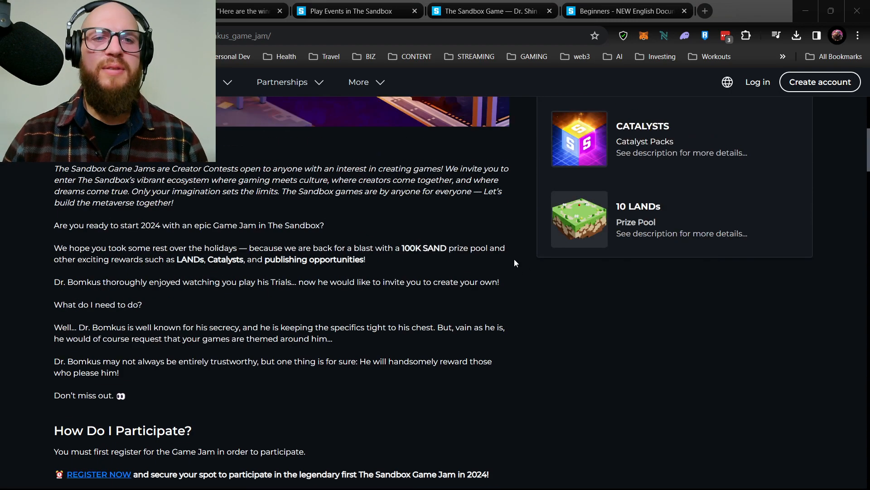
scroll(513, 264, down, 6)
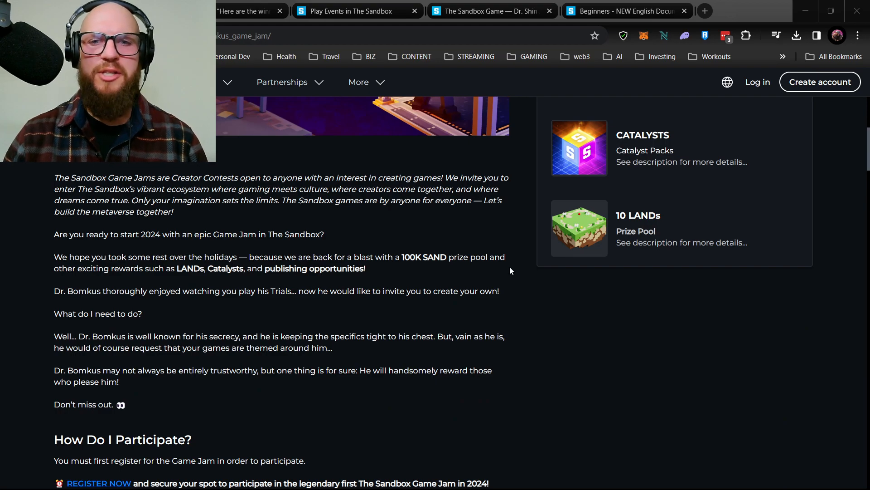
scroll(510, 270, up, 6)
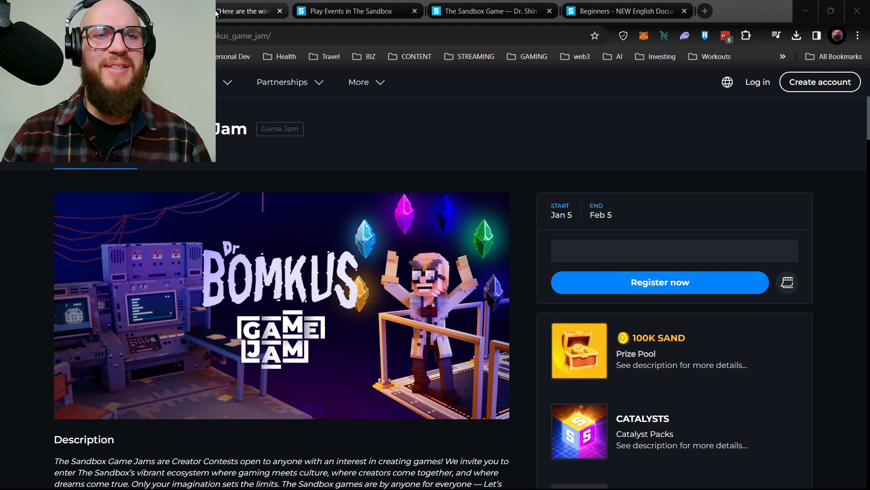
Step: Open the VoxEdit Christmas Contest winners post on X and review the first three Beginners entries
click(240, 11)
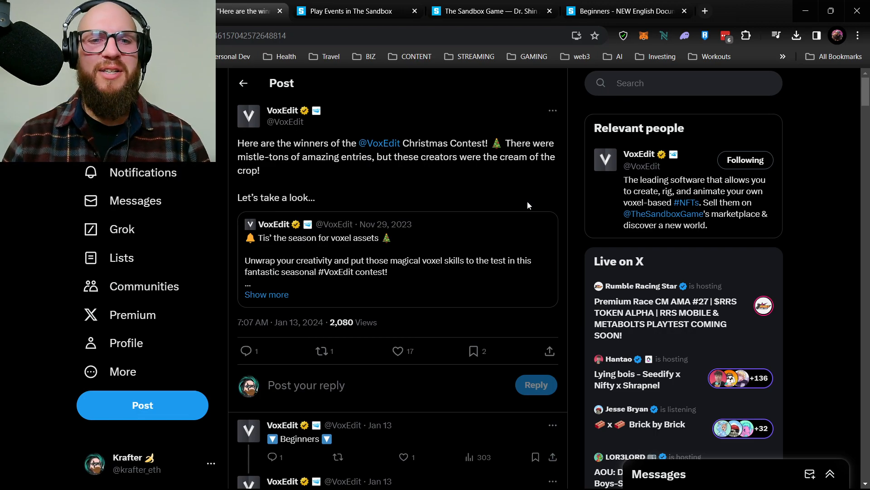
scroll(527, 202, down, 5)
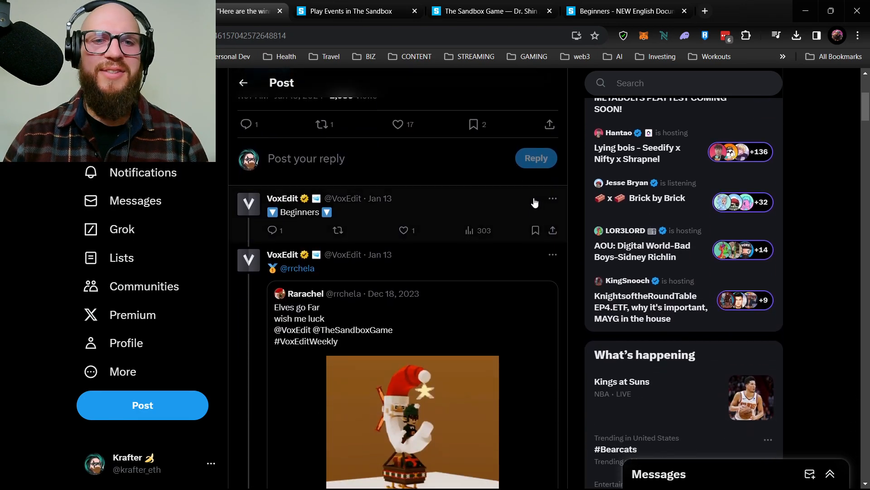
scroll(546, 228, down, 3)
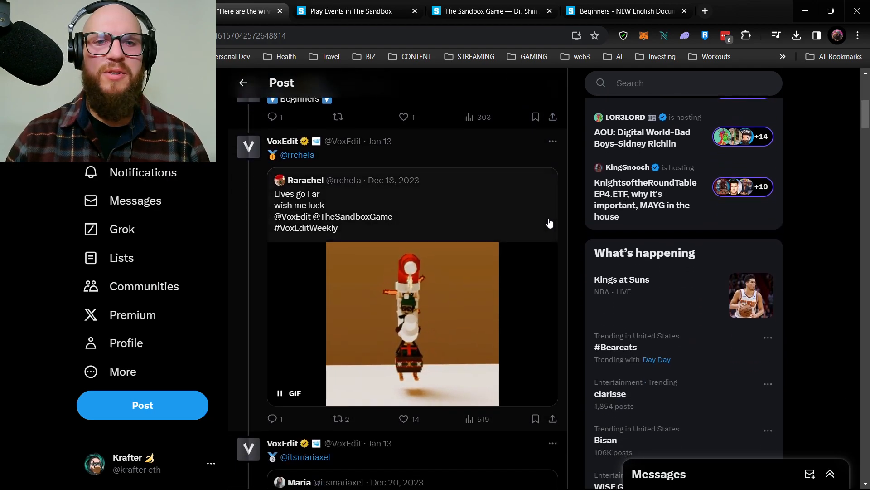
scroll(550, 222, down, 2)
scroll(566, 217, up, 2)
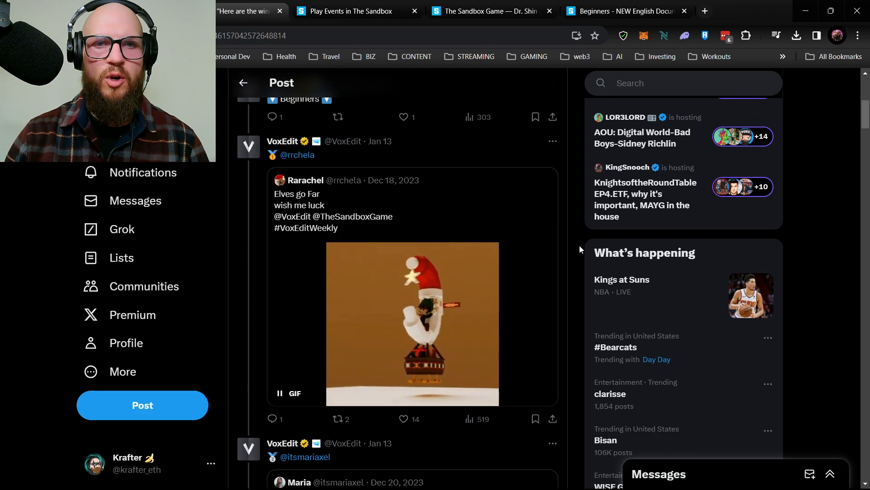
scroll(579, 244, down, 2)
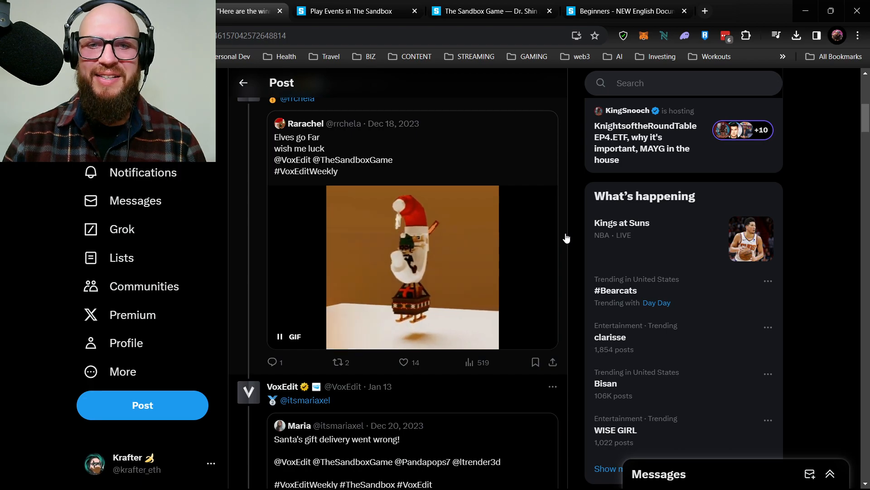
scroll(566, 238, down, 2)
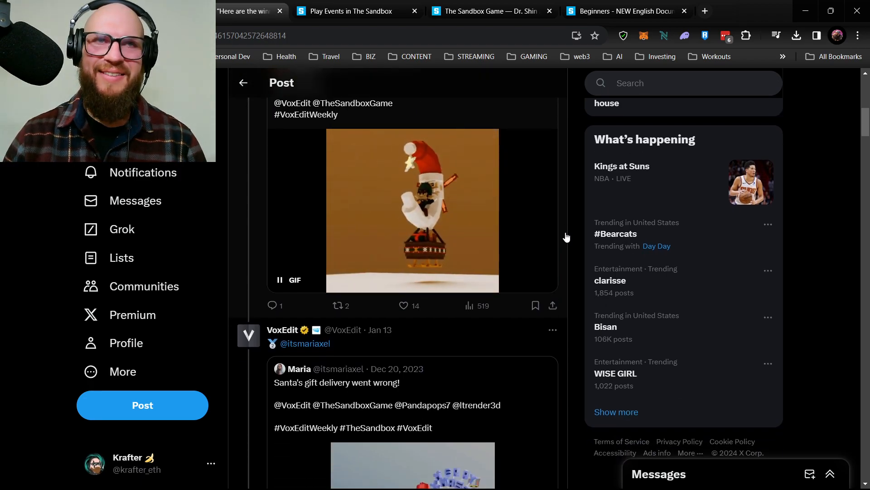
scroll(567, 237, down, 4)
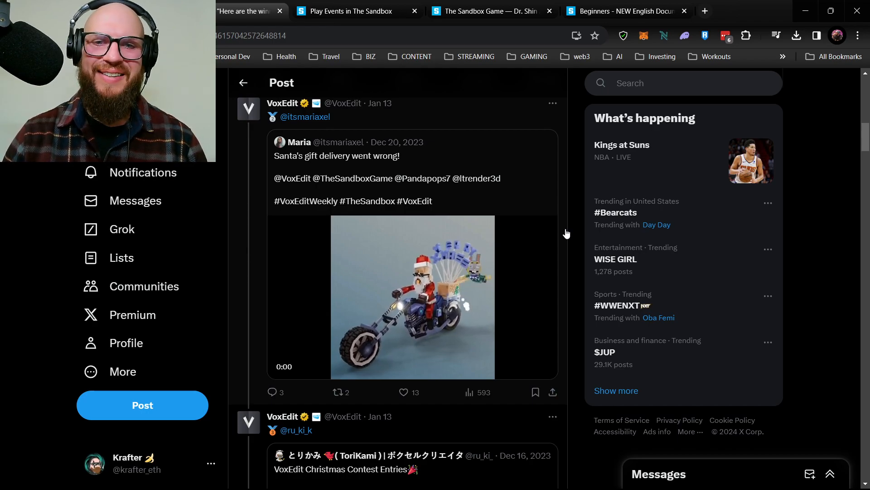
scroll(567, 234, down, 5)
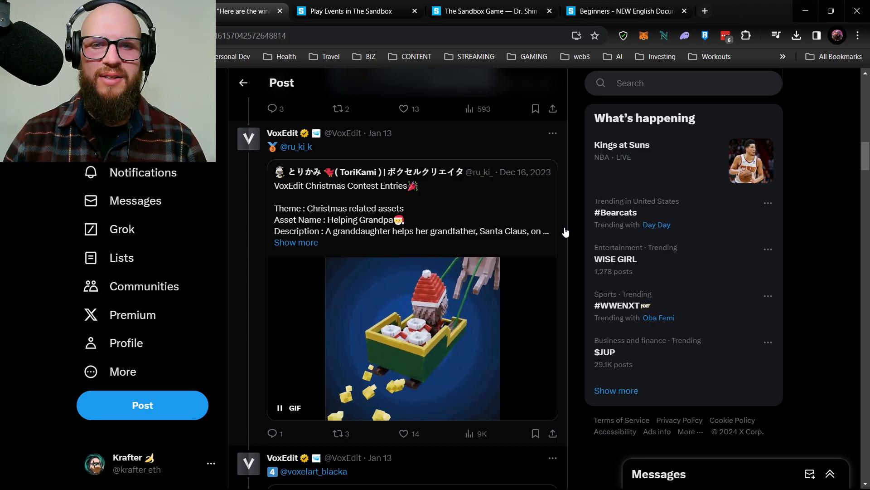
Step: Review the fourth to sixth Beginners entries, from the Christmas truck through Snowball Shooter Penguin to Christmas Fireplace
scroll(565, 232, down, 1)
scroll(566, 232, down, 2)
scroll(564, 233, down, 1)
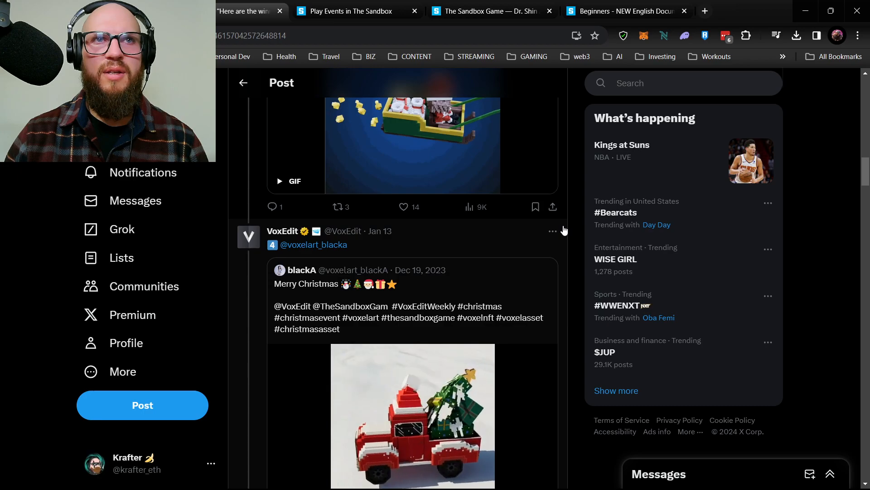
scroll(565, 234, down, 1)
scroll(564, 237, down, 2)
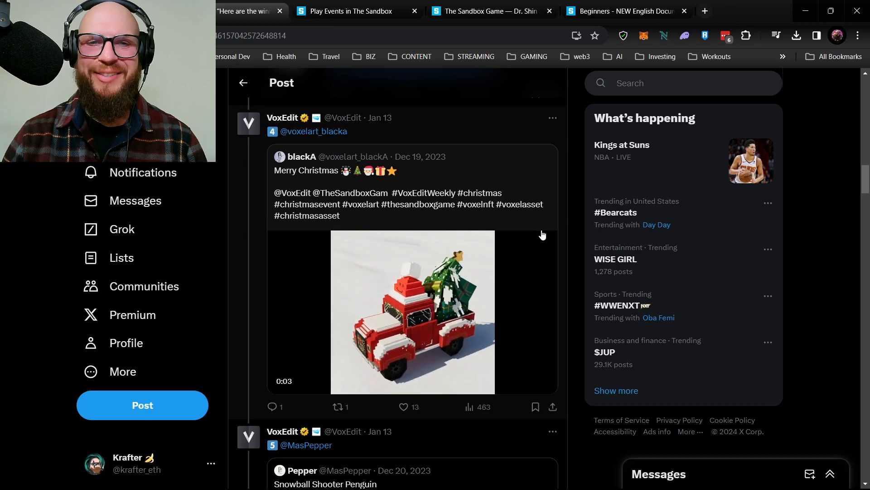
scroll(546, 229, down, 7)
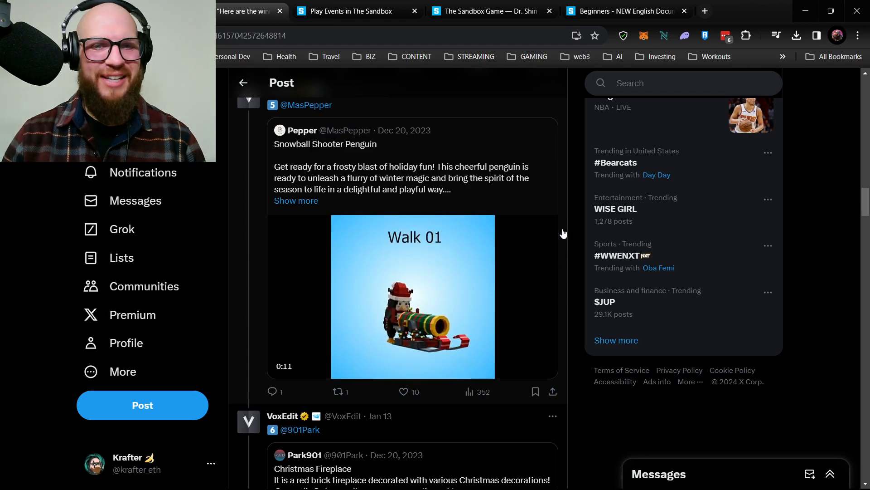
scroll(561, 236, down, 1)
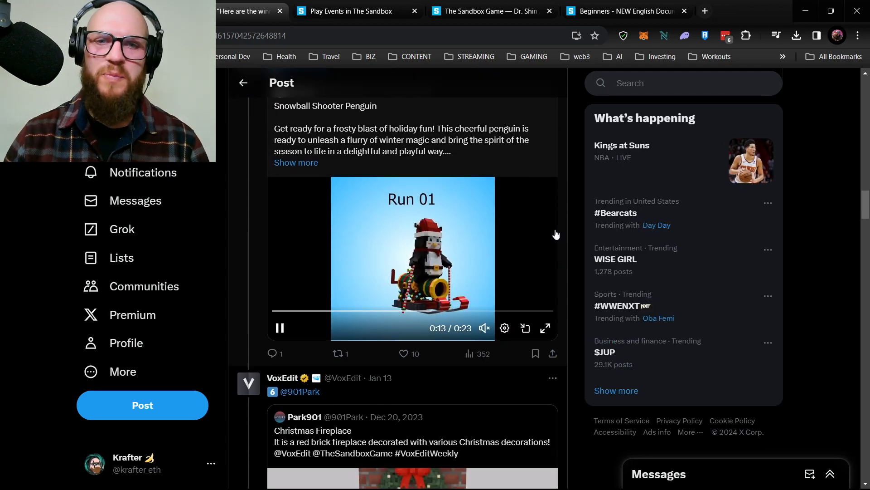
scroll(559, 237, down, 6)
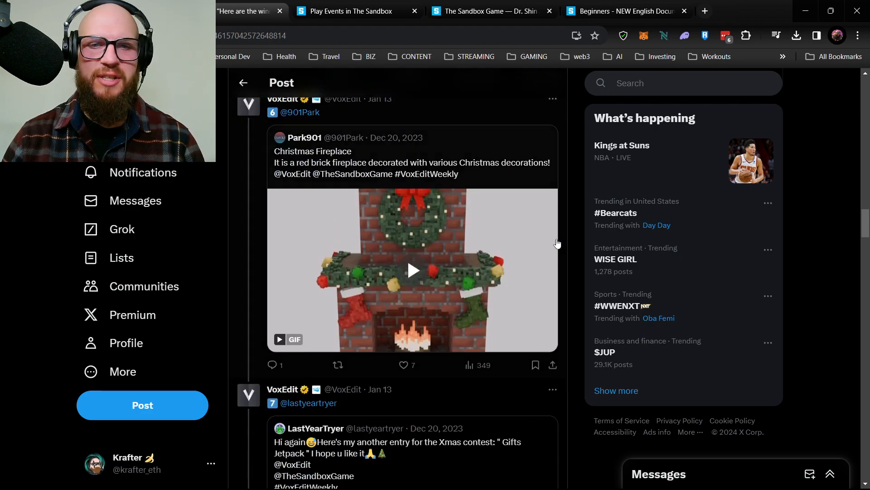
scroll(566, 254, up, 3)
scroll(568, 257, down, 1)
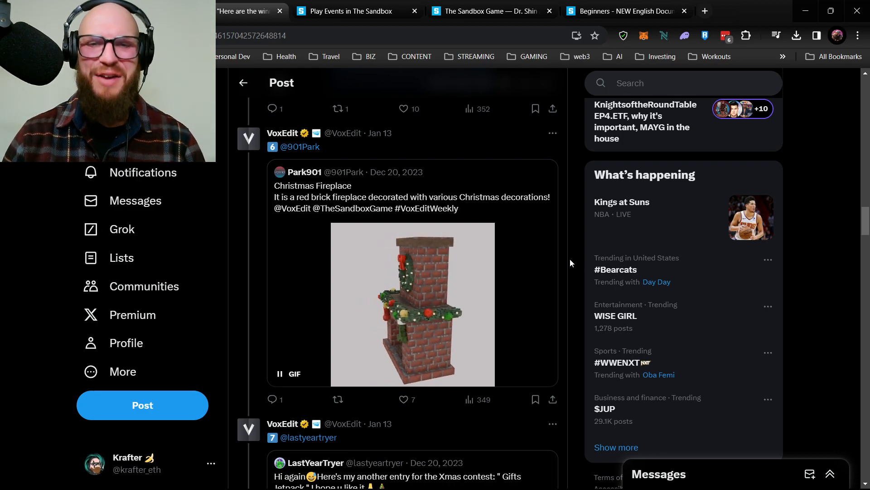
scroll(570, 258, down, 1)
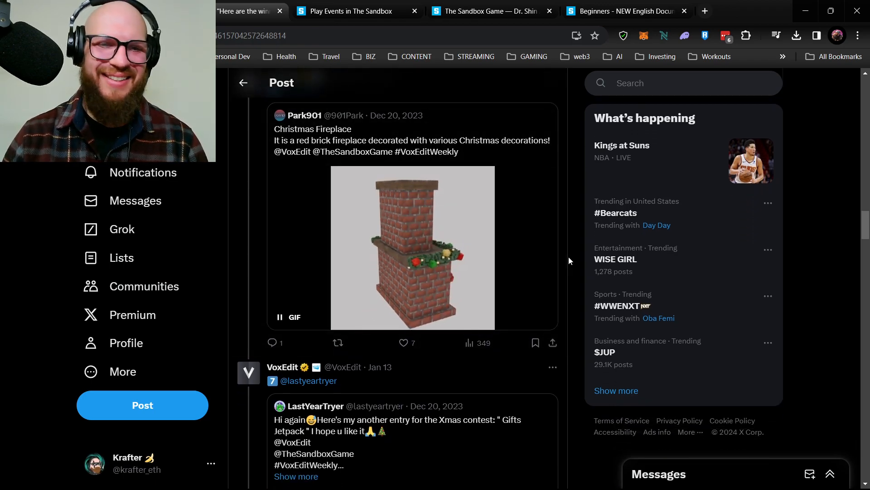
Step: Review the seventh to tenth Beginners entries, from Gifts Jetpack and SantaJazz to the sleigh and Mr BigSnow
scroll(568, 257, down, 4)
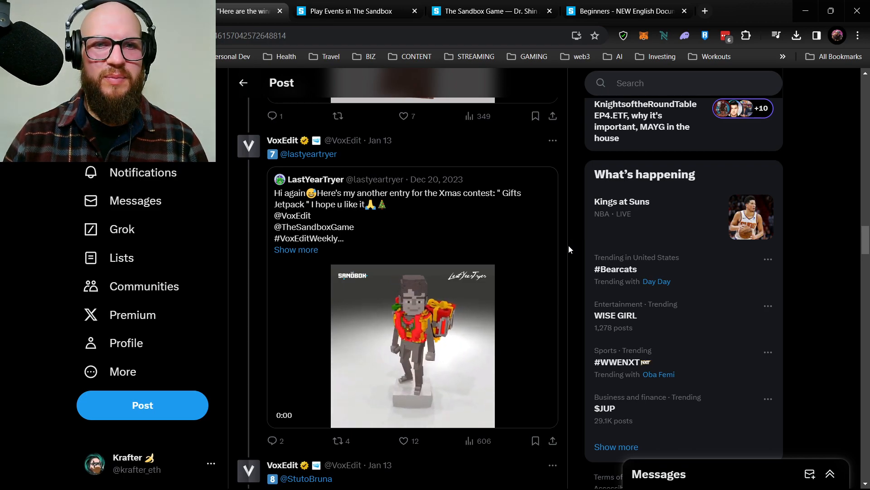
scroll(568, 254, down, 1)
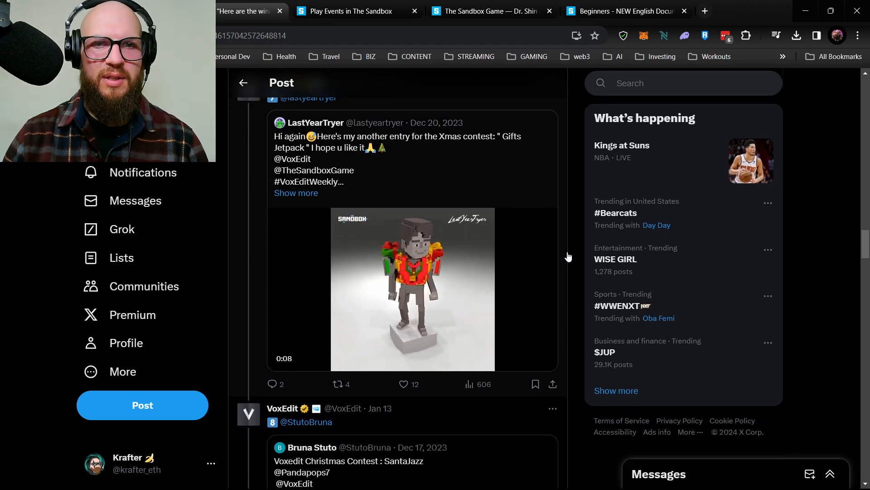
scroll(567, 258, down, 3)
scroll(566, 265, down, 2)
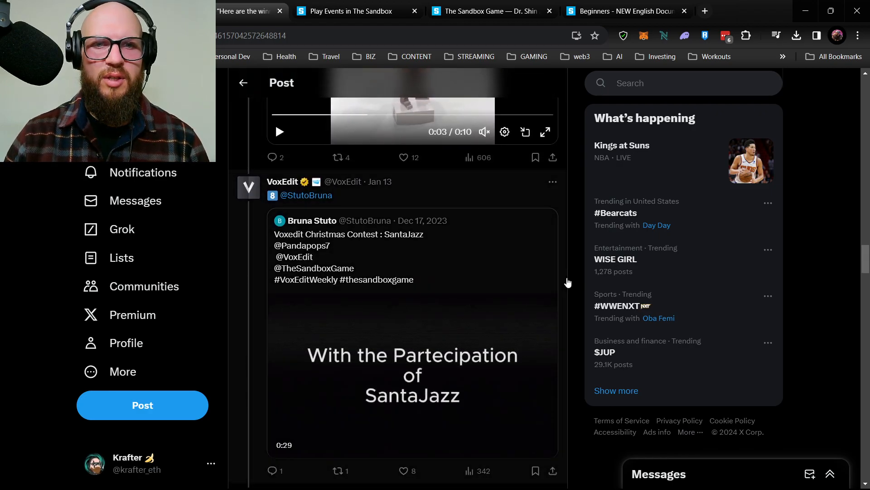
scroll(572, 282, down, 1)
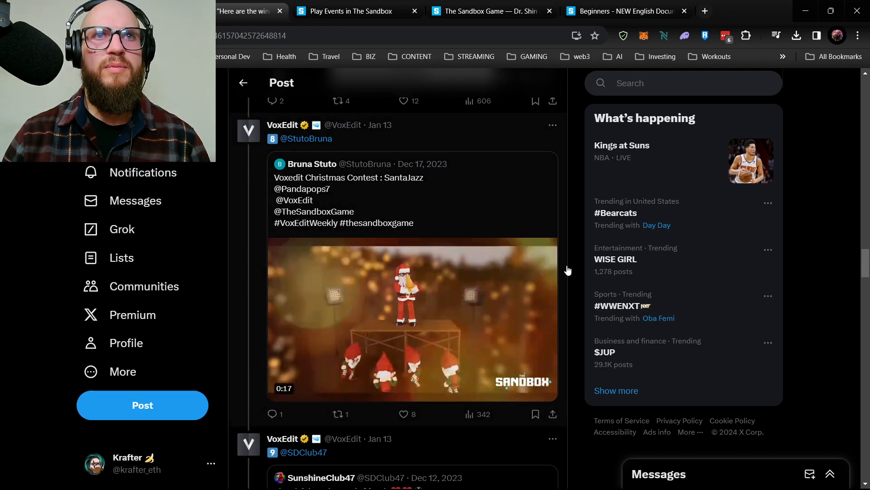
scroll(567, 272, down, 5)
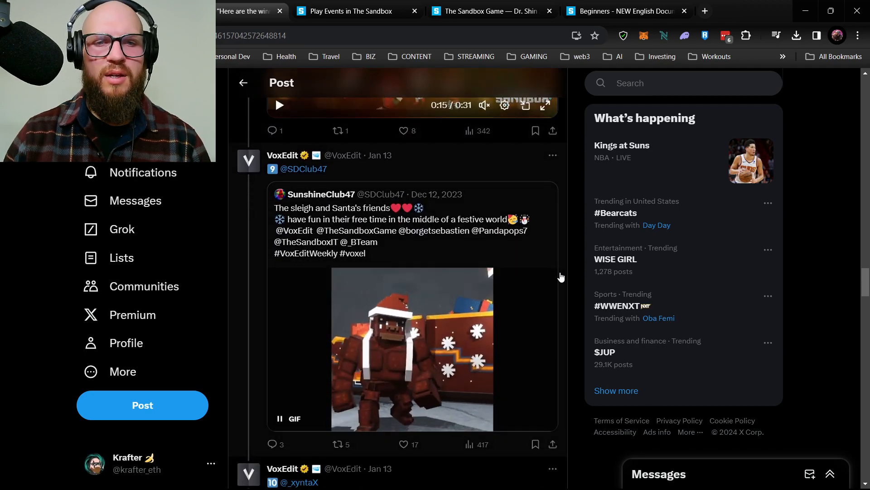
scroll(562, 278, down, 1)
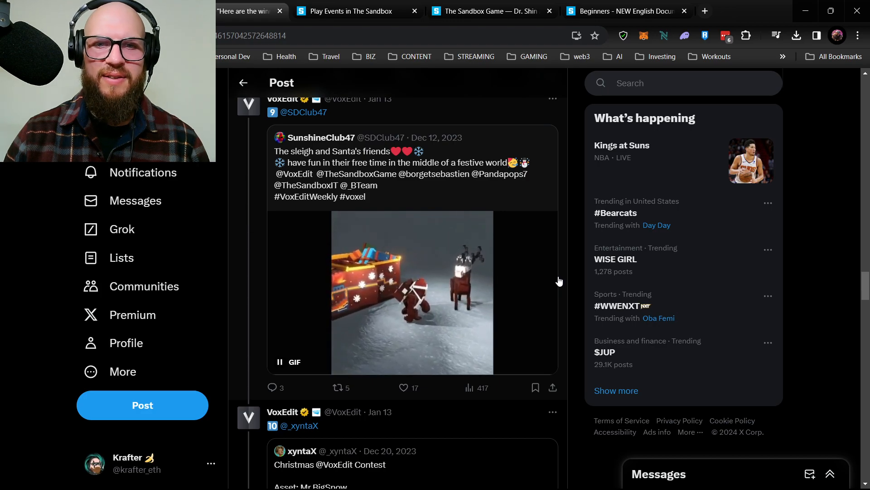
scroll(559, 281, down, 6)
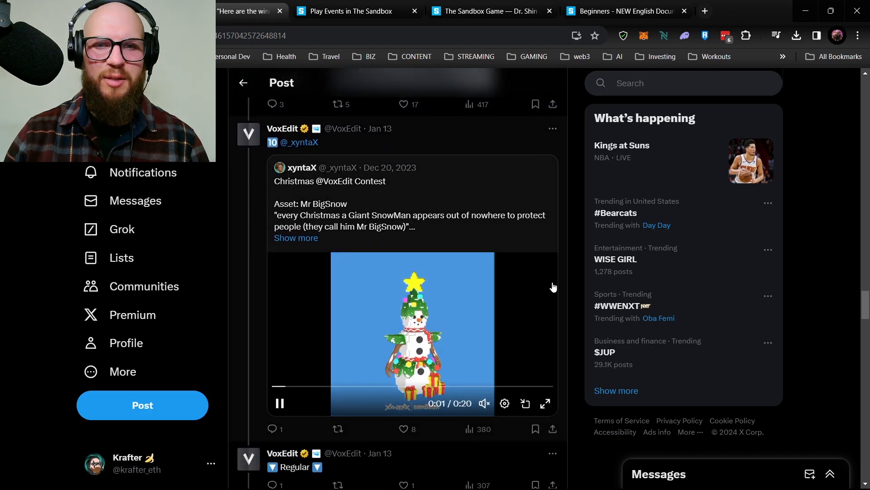
scroll(552, 290, down, 1)
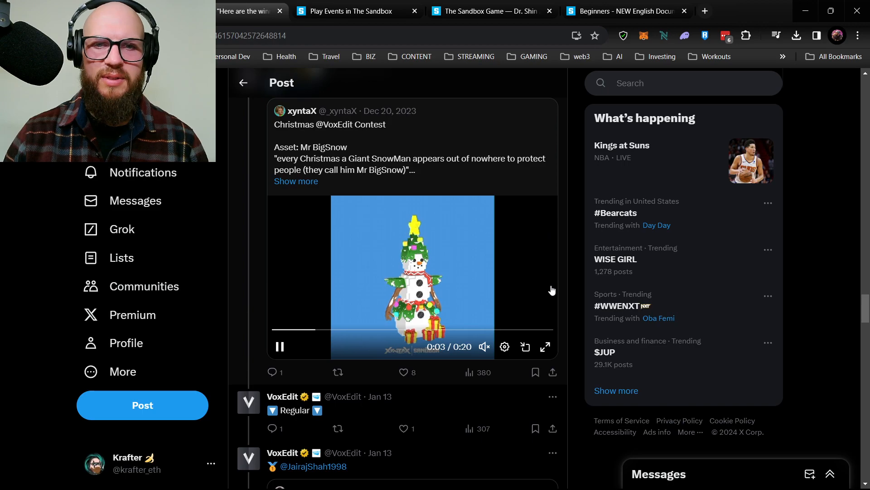
scroll(554, 281, down, 1)
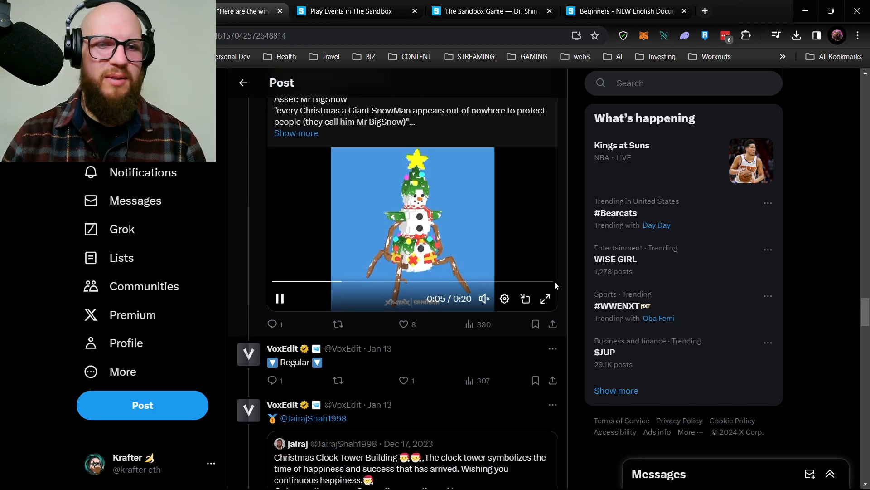
Step: Continue to the Regular category and view its first-place Christmas Clock Tower Building entry
scroll(556, 284, up, 2)
scroll(556, 286, down, 6)
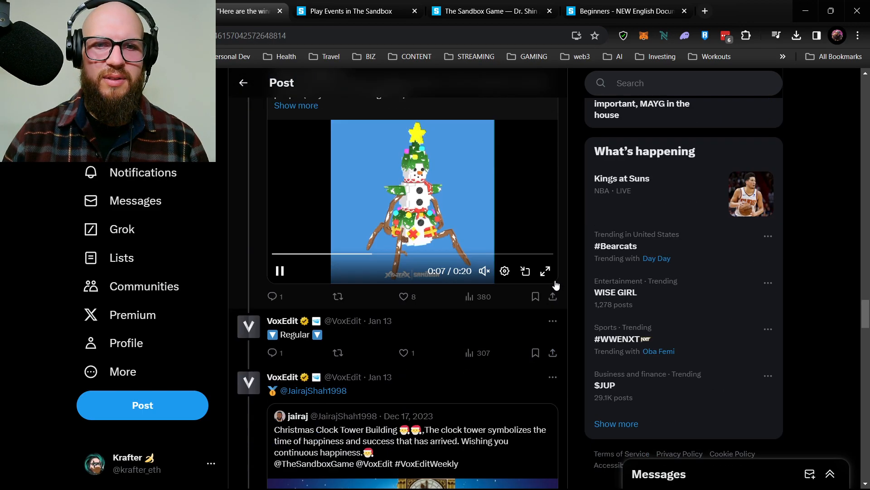
scroll(554, 282, up, 2)
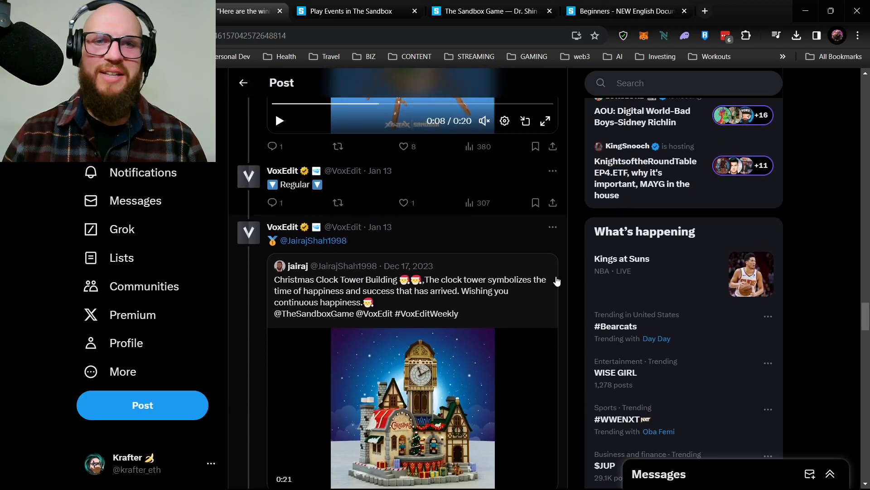
Step: Review the first- and second-place Regular entries, the Christmas Clock Tower Building and the Christmas Witch
scroll(558, 282, down, 2)
scroll(557, 282, up, 2)
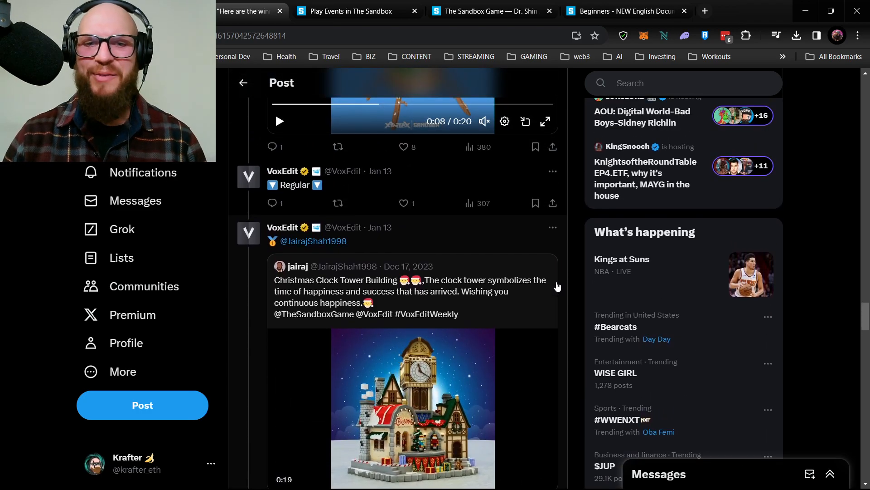
scroll(557, 286, down, 1)
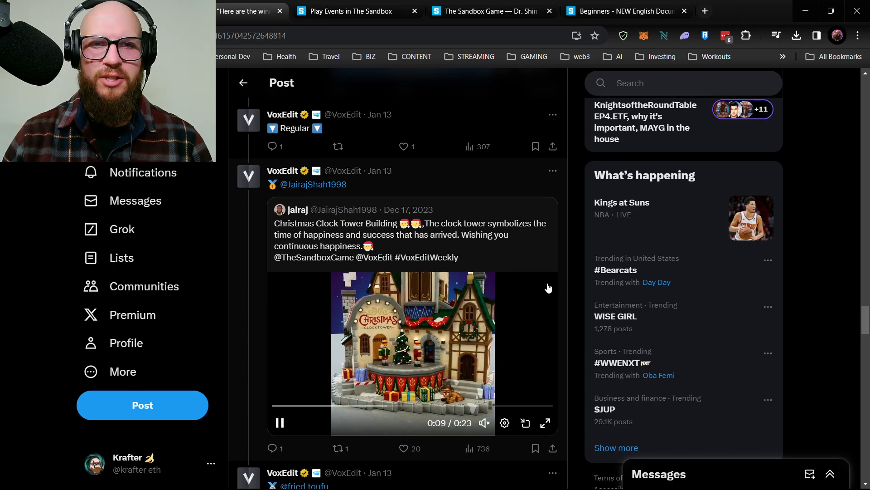
scroll(548, 287, down, 1)
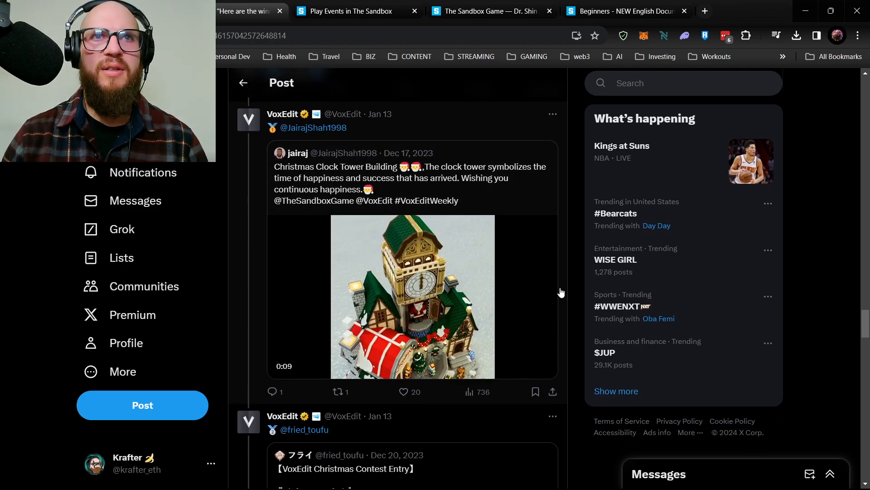
scroll(561, 294, down, 1)
scroll(561, 294, down, 3)
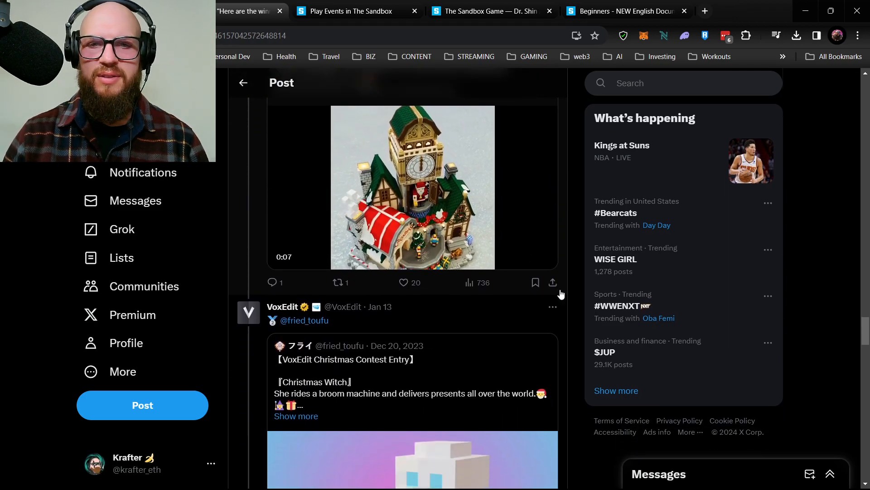
scroll(562, 294, down, 3)
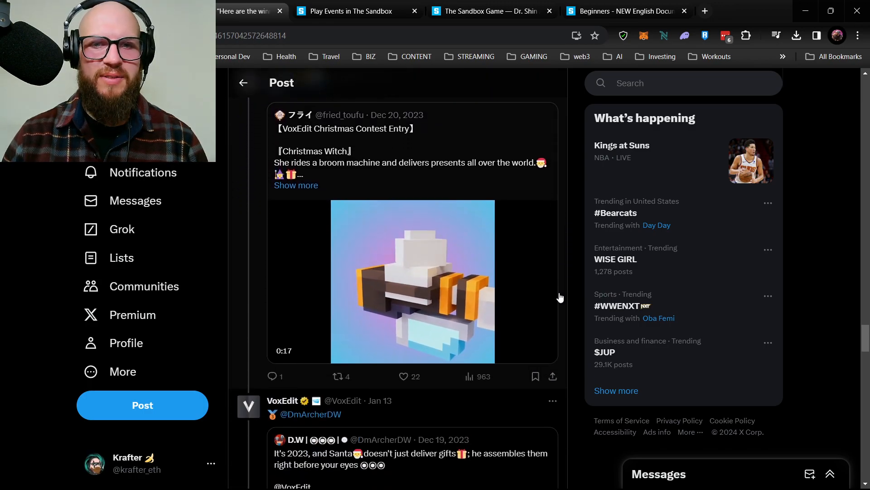
scroll(560, 295, up, 1)
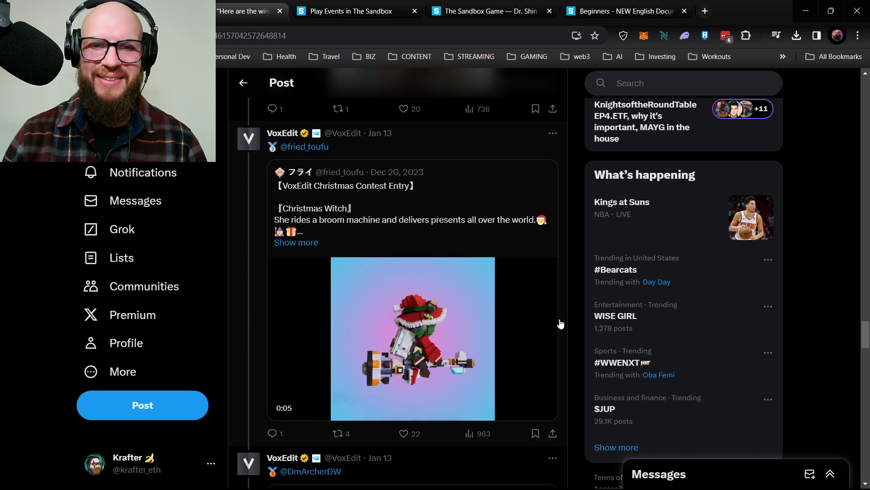
scroll(568, 279, down, 2)
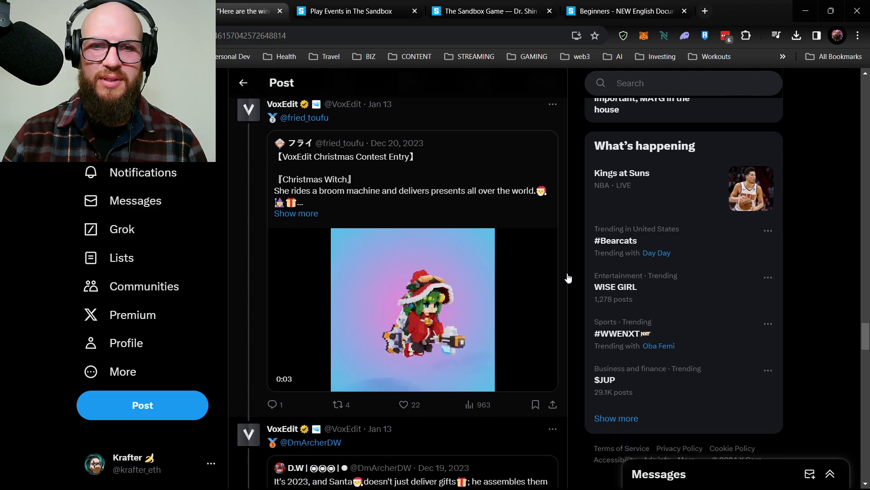
Step: Review the third to fifth Regular entries, from the gift-assembling Santa through Christmas girlfriend 'treena' to Santa and the Polar Bear
scroll(568, 281, down, 5)
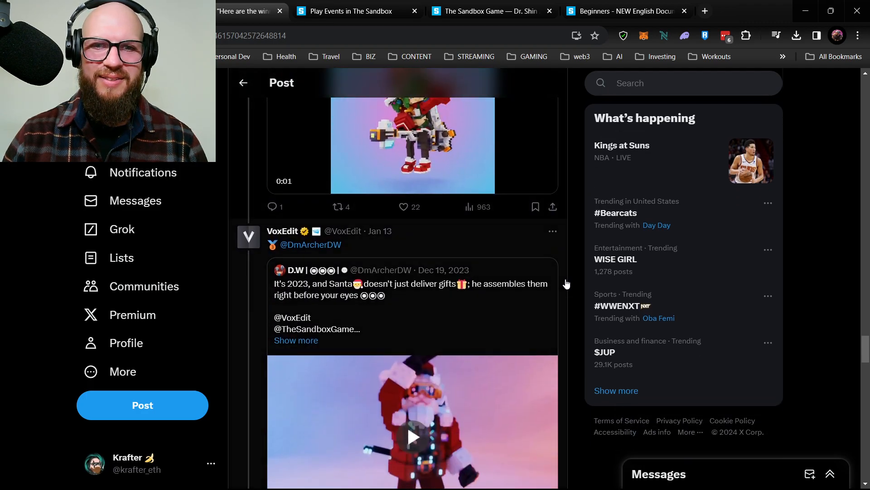
scroll(565, 291, up, 1)
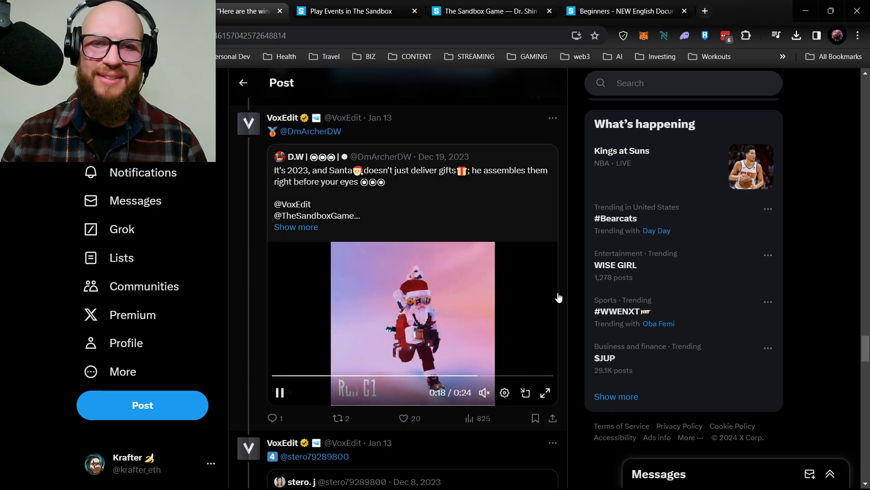
scroll(559, 295, down, 5)
scroll(558, 297, down, 3)
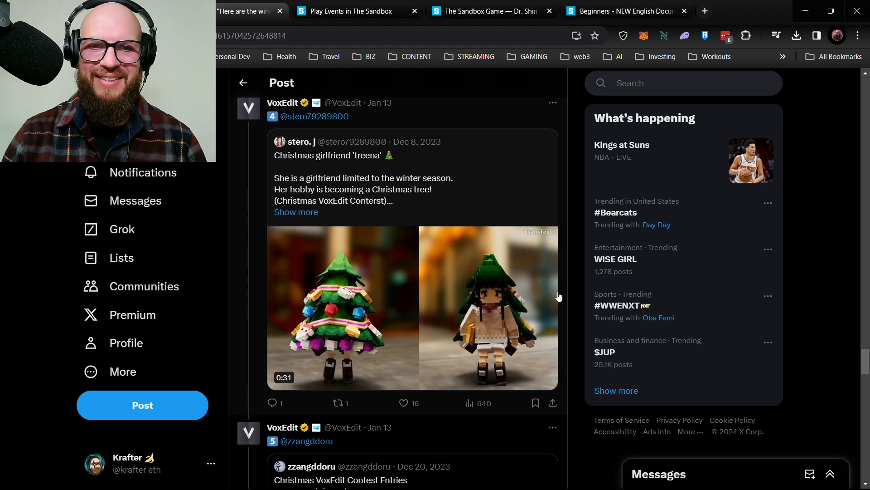
scroll(558, 299, down, 7)
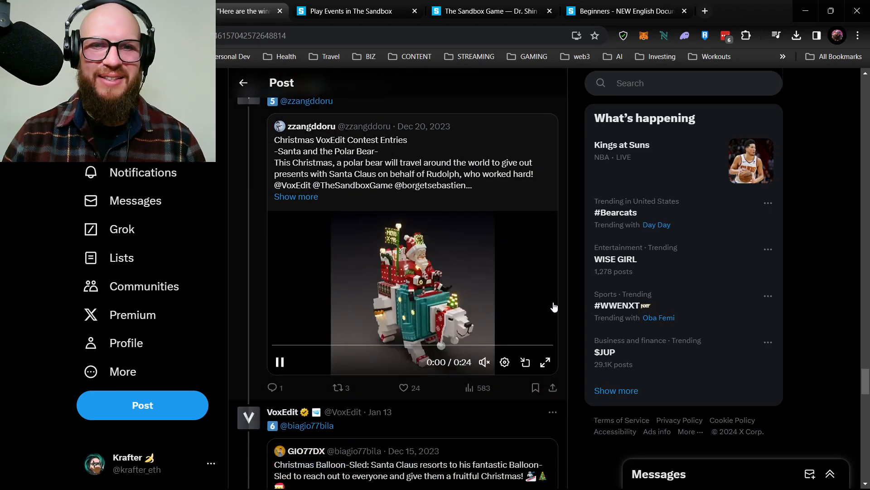
scroll(554, 307, up, 2)
scroll(554, 307, down, 1)
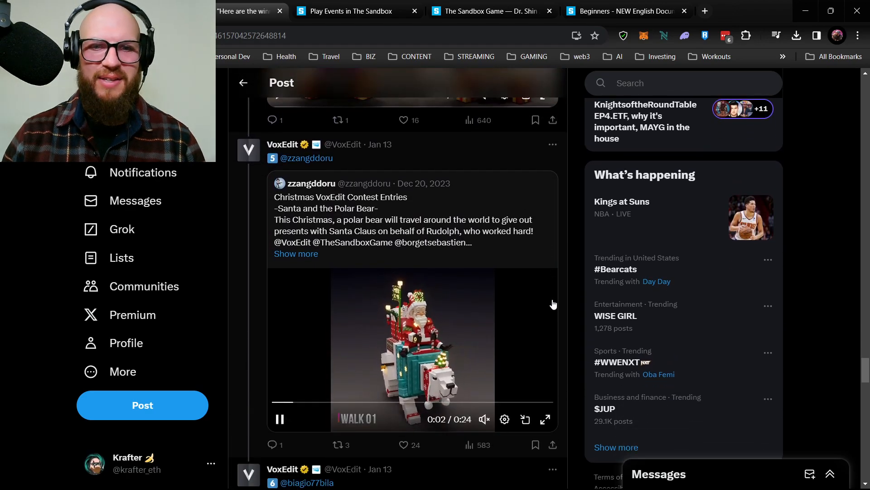
scroll(554, 305, down, 1)
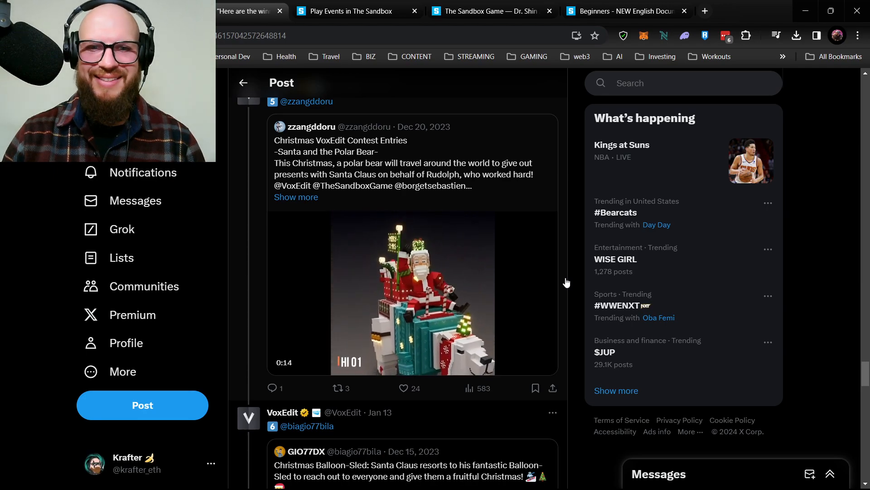
Step: Review the sixth to eighth Regular entries: Christmas Balloon-Sled, Frozen Queen and X'MAS Tree Tank
scroll(566, 285, down, 5)
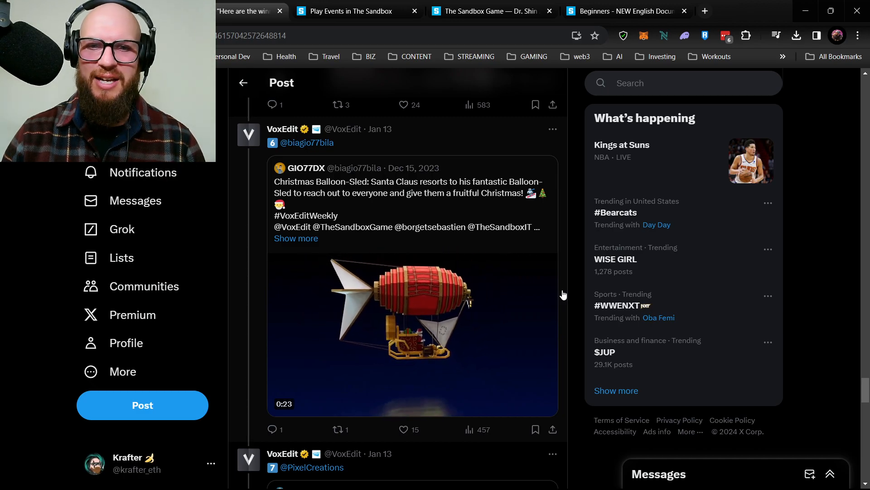
mouse_move(557, 307)
scroll(559, 308, down, 7)
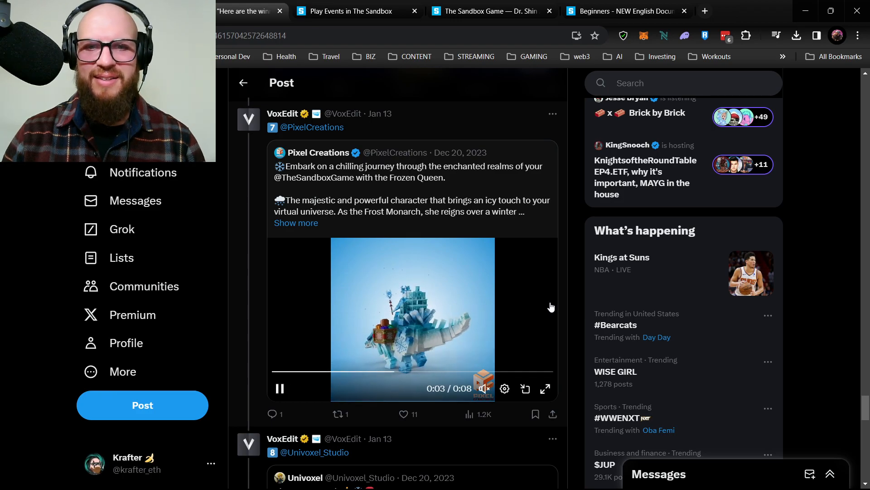
scroll(551, 307, down, 5)
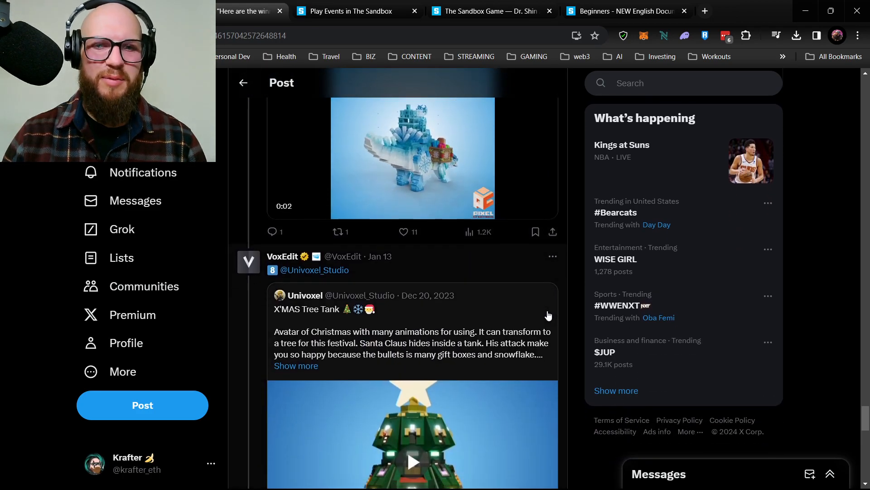
scroll(550, 313, down, 1)
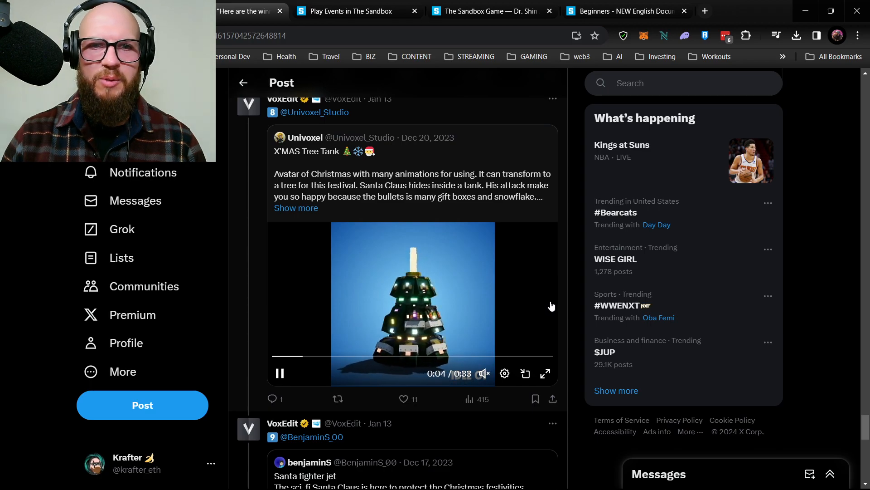
Step: Review the ninth and tenth Regular entries, Santa fighter jet and D21 Christmas fantasy house
scroll(553, 306, down, 5)
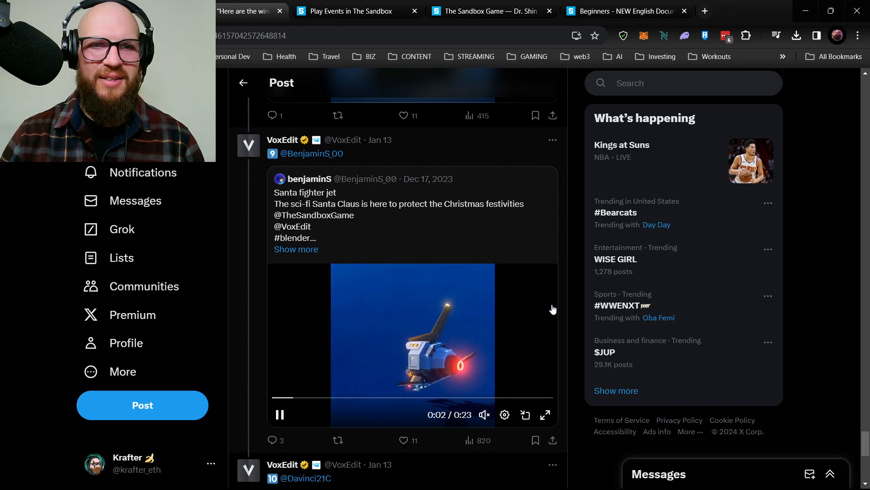
scroll(552, 310, down, 1)
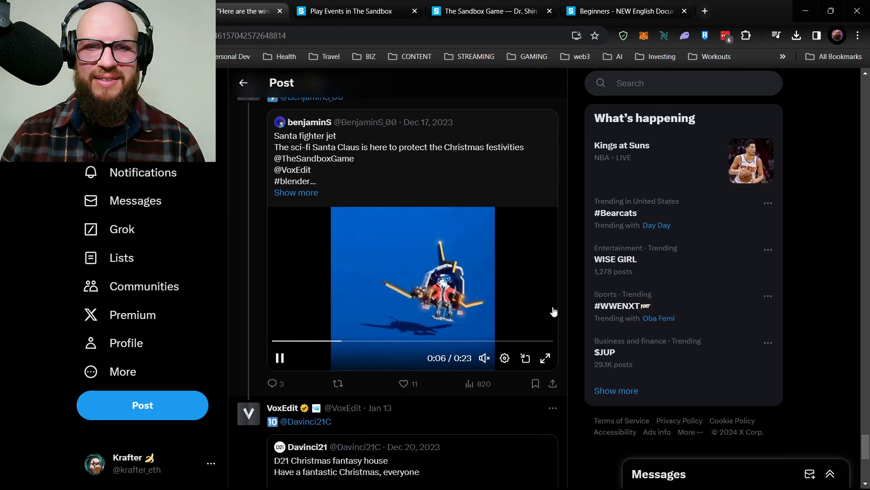
scroll(554, 310, down, 6)
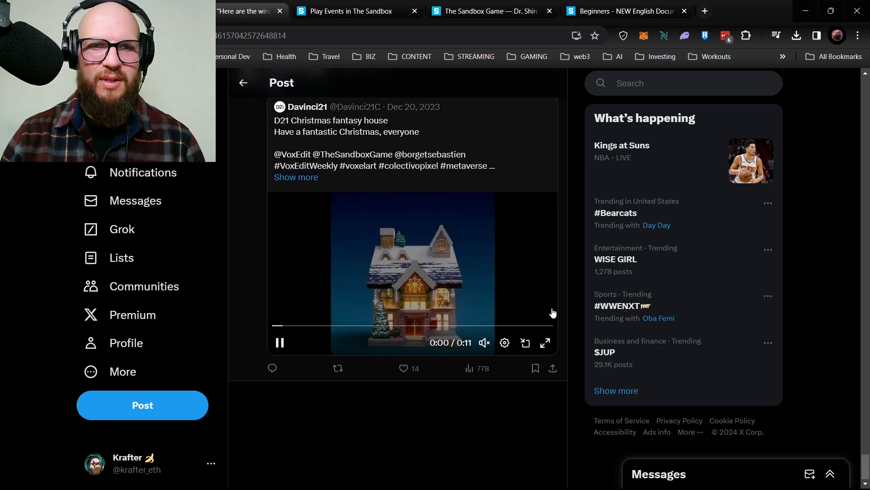
scroll(561, 303, up, 1)
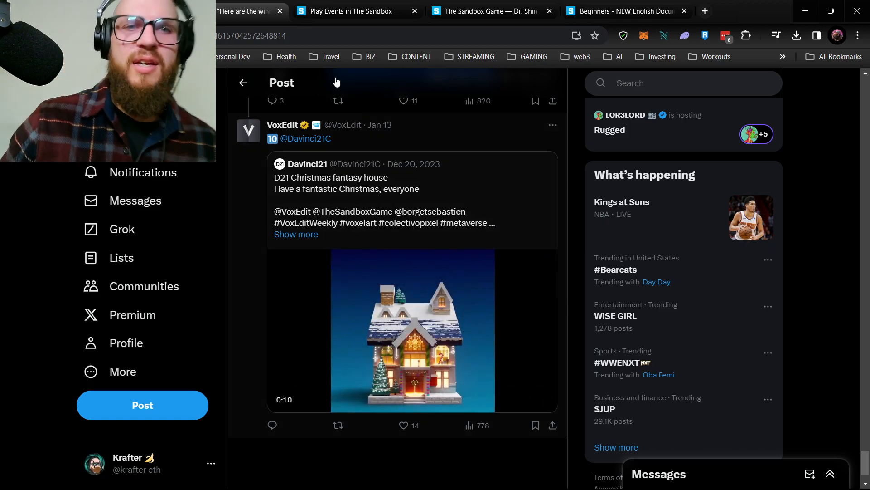
click(288, 37)
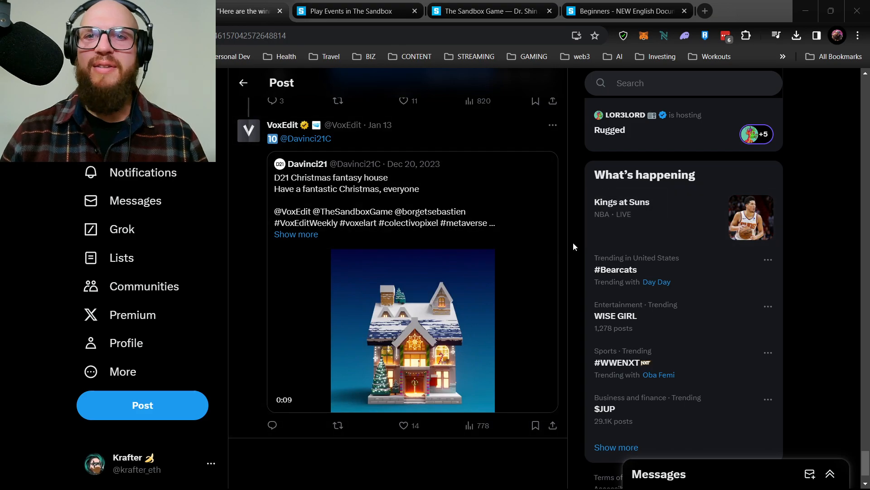
Step: Switch to the Season's Greetings event page and review its dates, partners and rewards for LAND owners, Avatar owners and all players
click(343, 12)
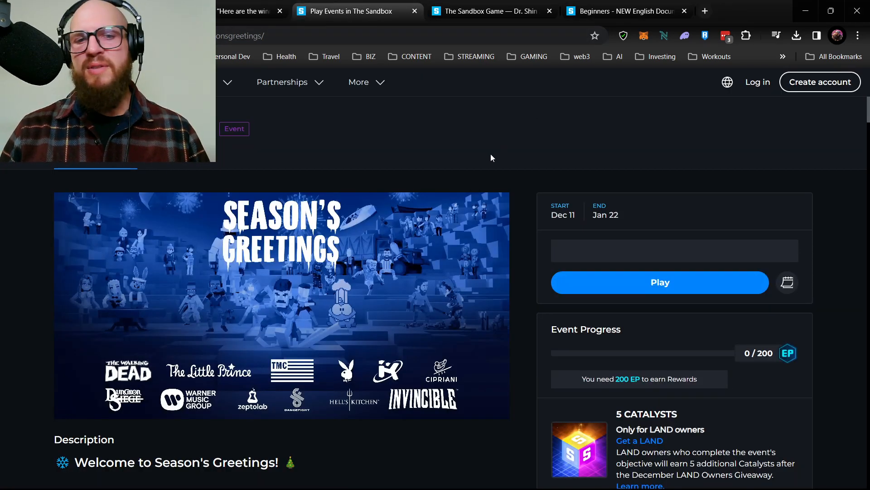
scroll(487, 166, down, 3)
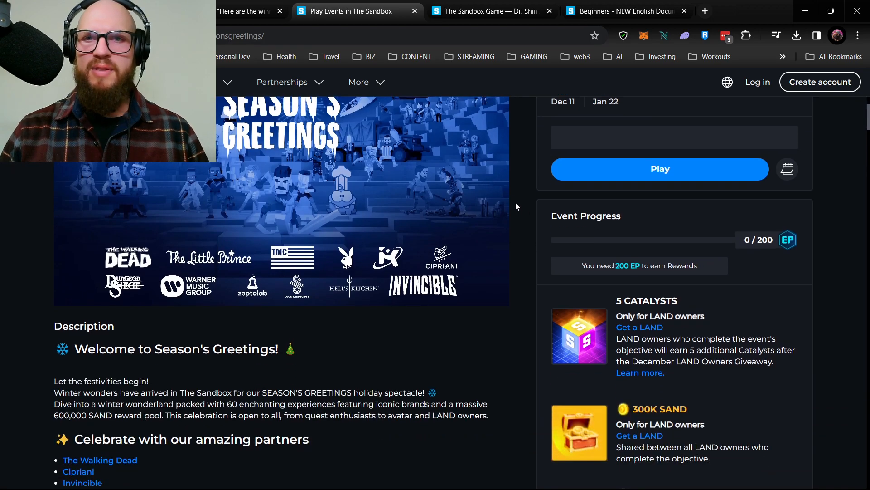
scroll(517, 213, up, 1)
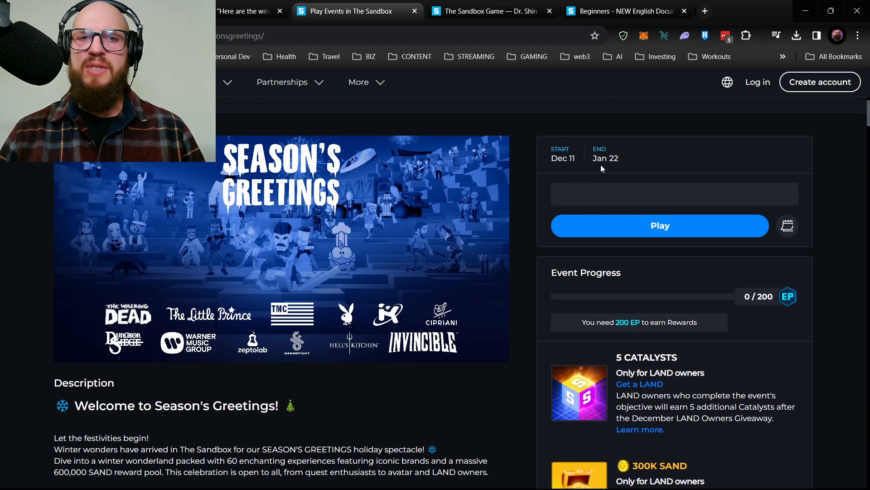
scroll(508, 288, down, 3)
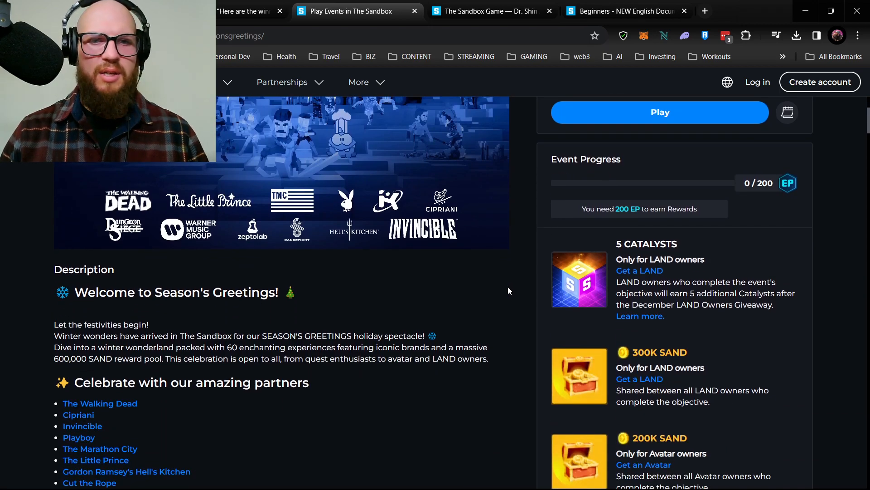
scroll(508, 288, down, 3)
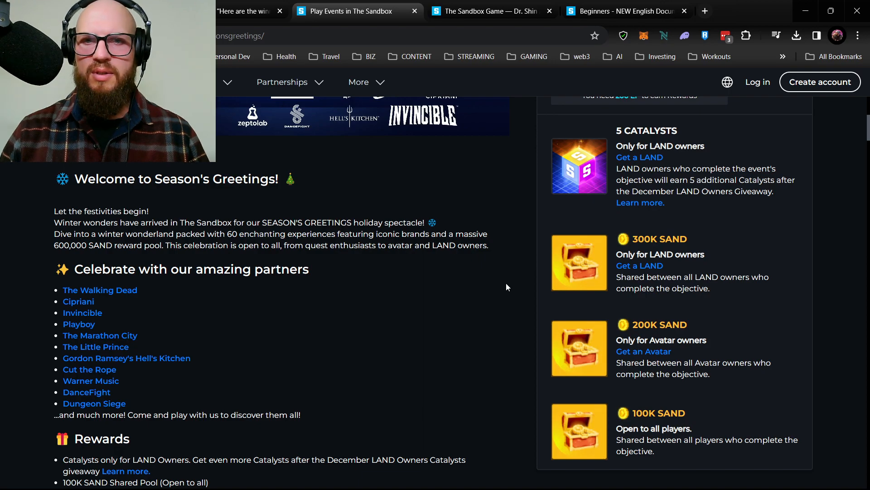
scroll(506, 283, up, 7)
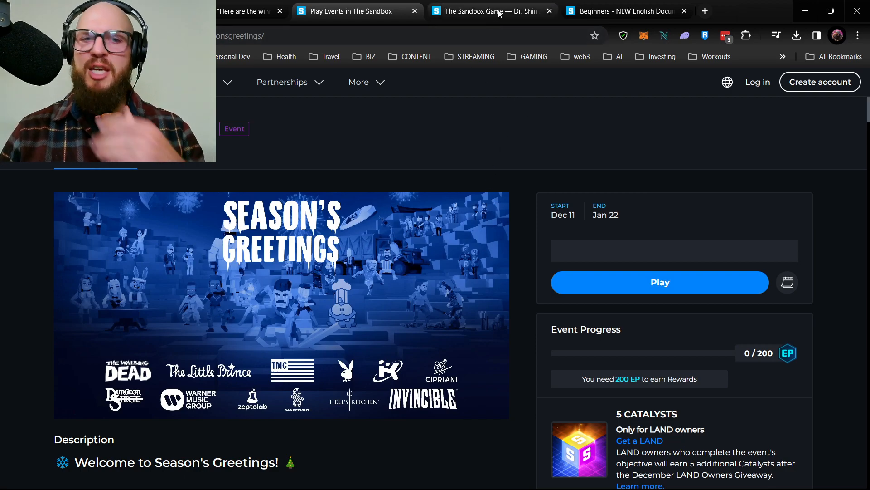
Step: Open the Shin Tae-Yong Avatars page and review the avatars in each rarity tier from Common to Legendary
mouse_move(499, 14)
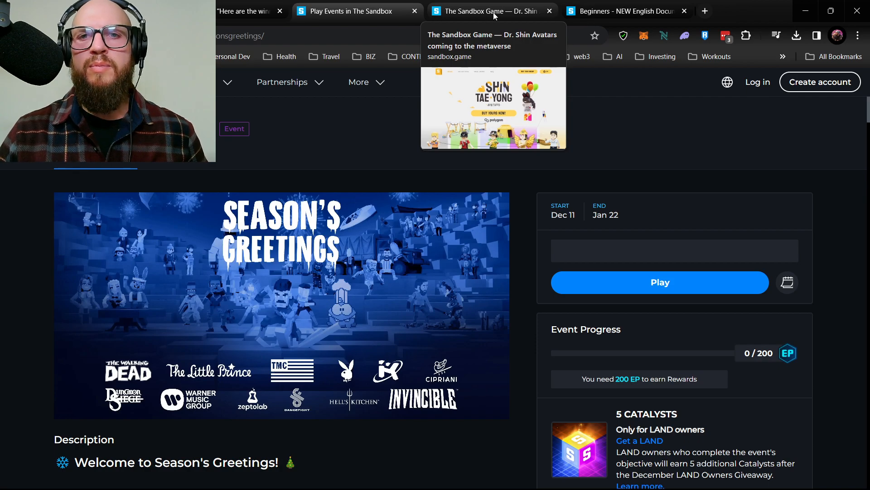
click(494, 16)
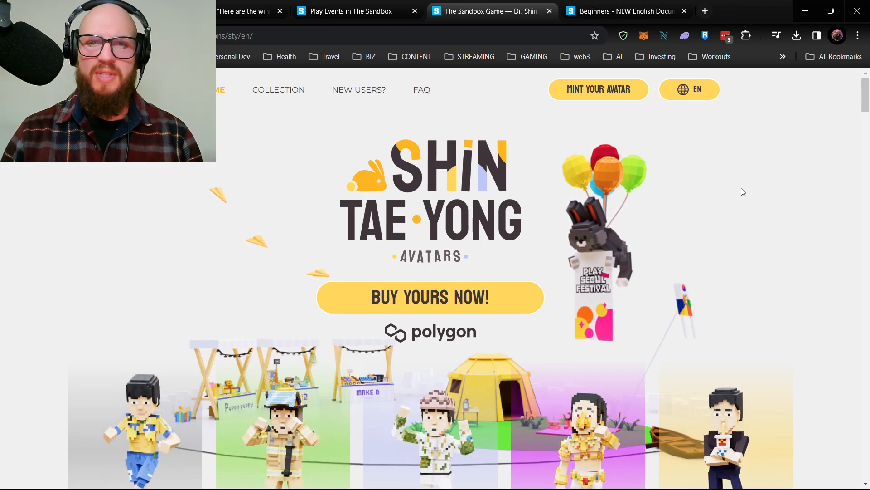
scroll(732, 194, down, 2)
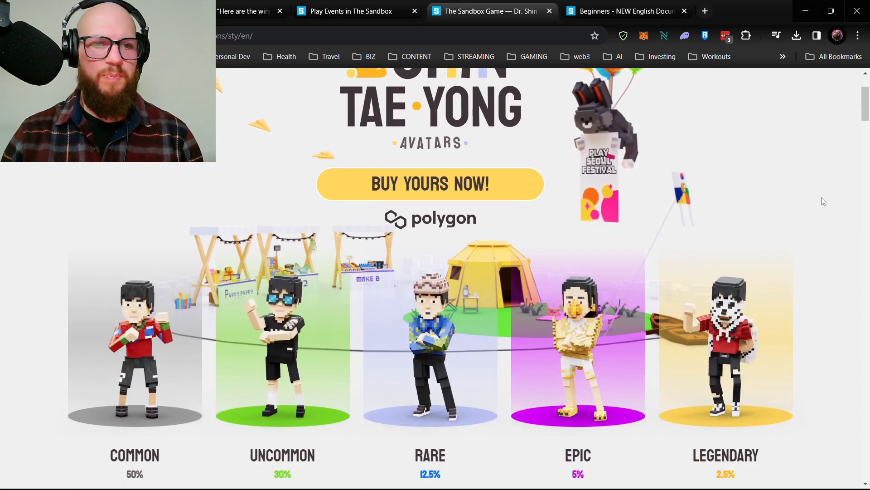
scroll(819, 202, down, 1)
scroll(814, 202, up, 1)
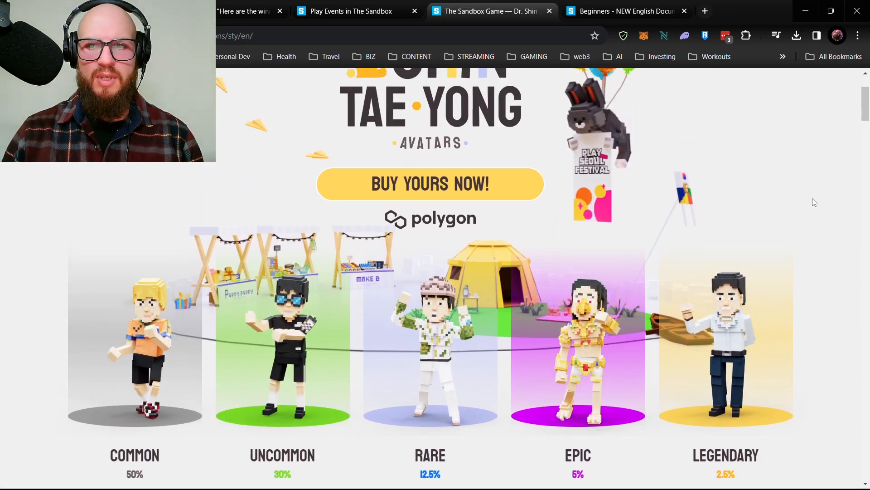
scroll(811, 202, down, 1)
scroll(810, 200, down, 2)
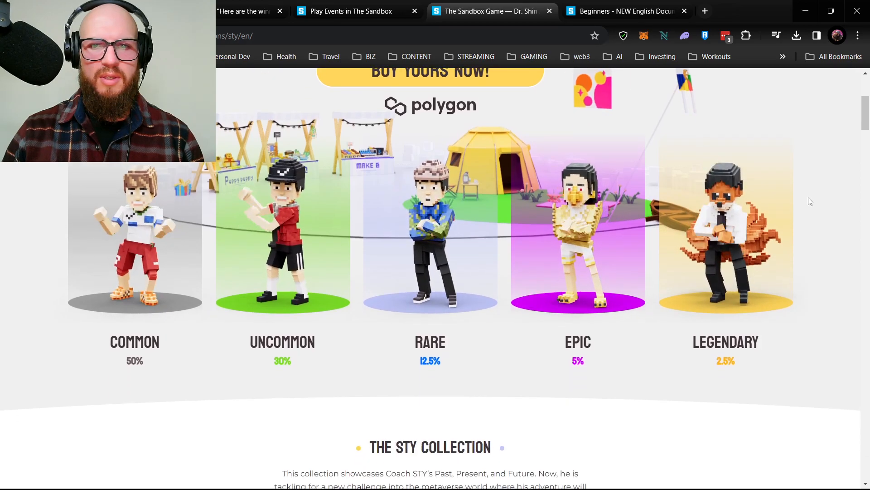
scroll(809, 198, up, 1)
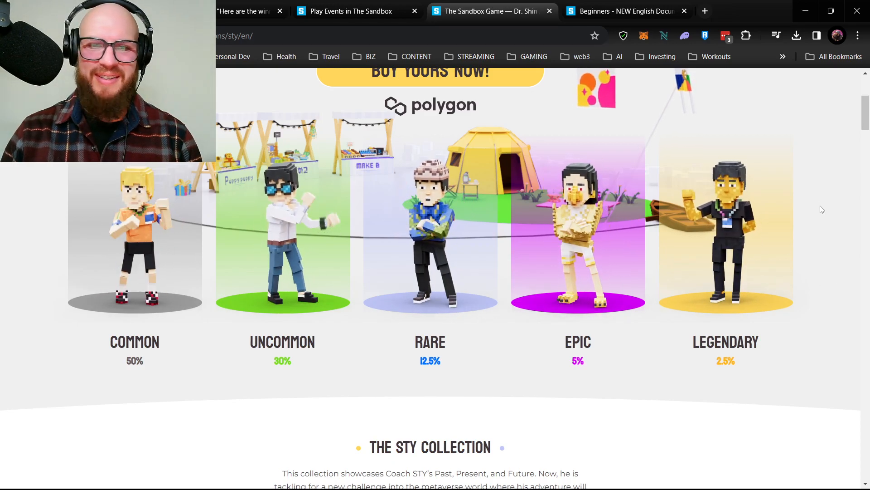
scroll(816, 217, up, 5)
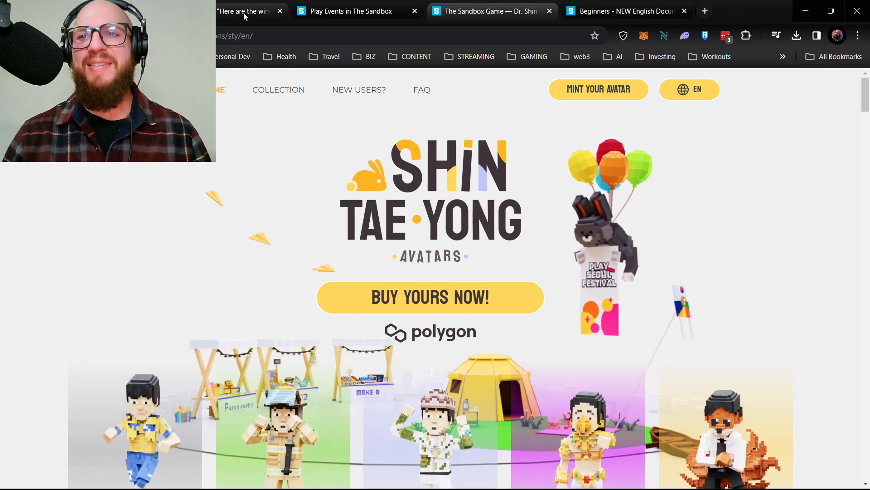
Step: Leave the browser and bring up the Game Maker application
click(807, 10)
click(815, 9)
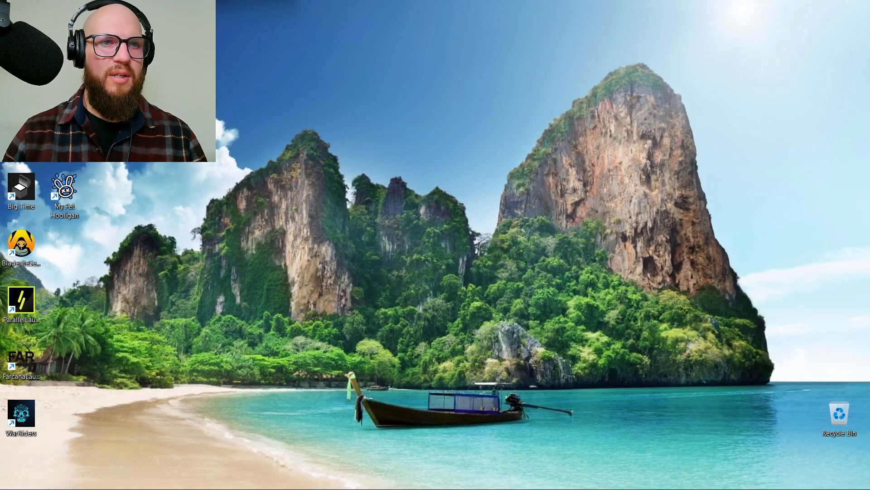
mouse_move(509, 487)
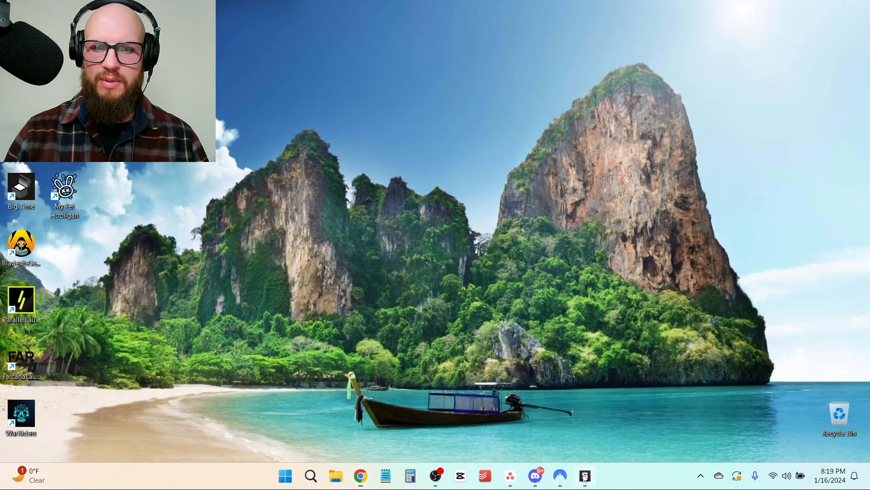
click(590, 481)
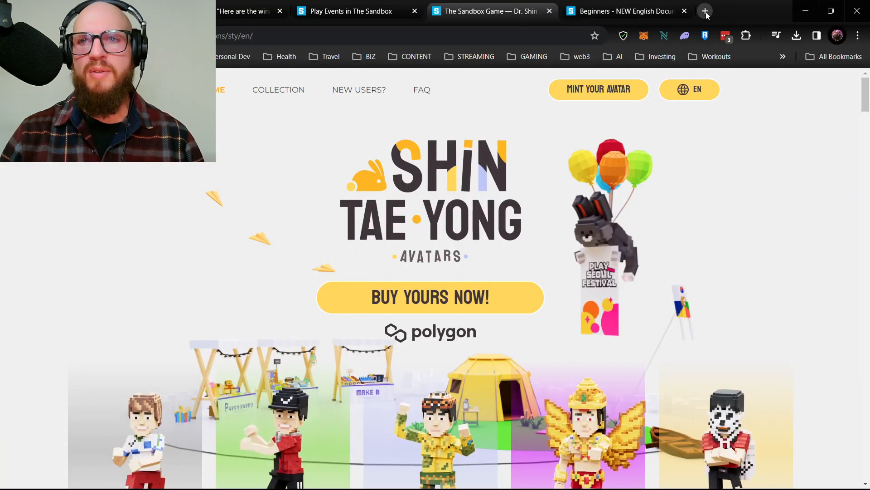
Step: Open The Sandbox website in a new browser tab and go to its Game Maker page
click(706, 12)
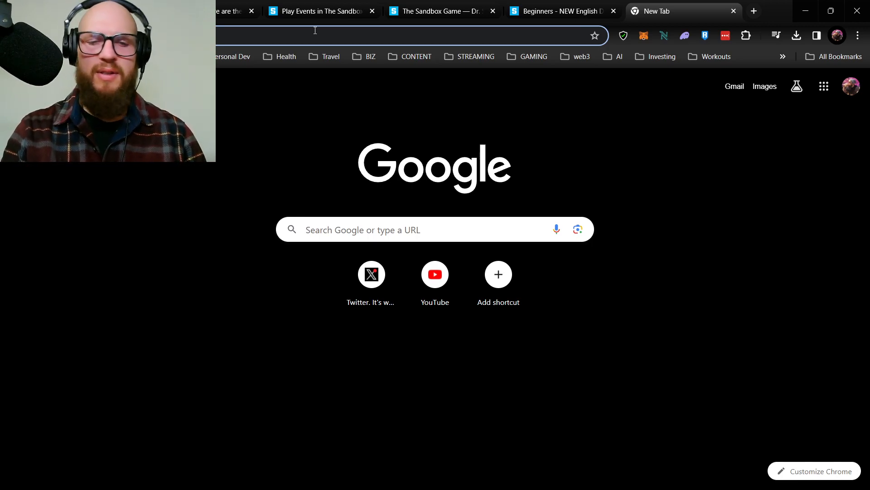
text(sand)
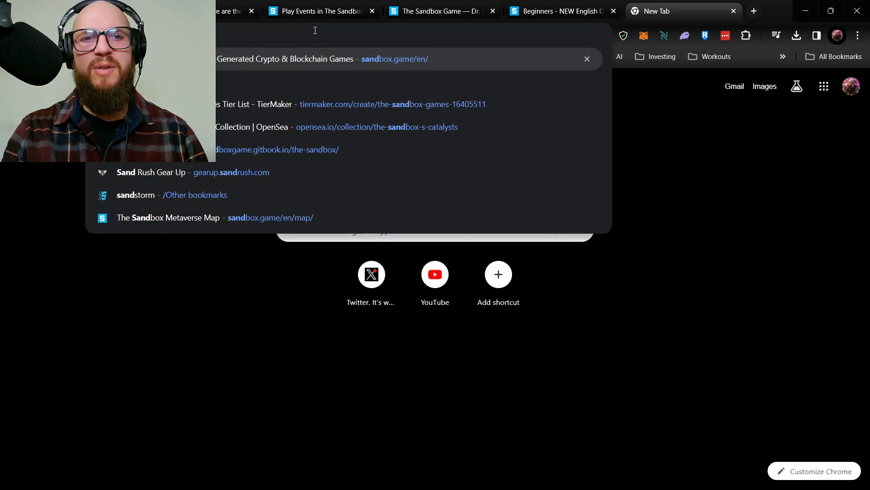
key(Return)
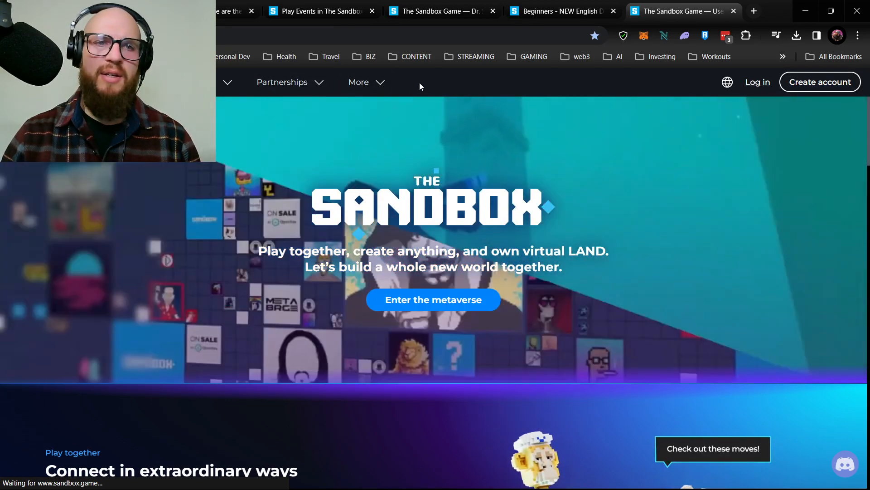
mouse_move(204, 82)
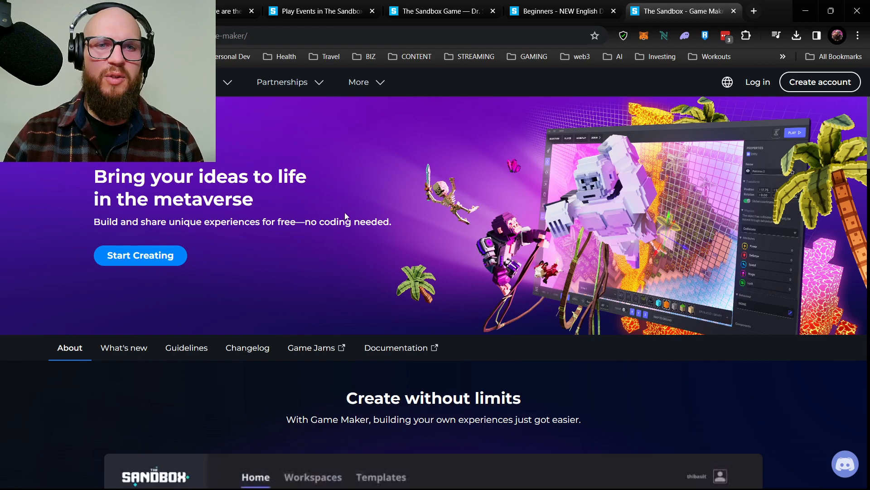
scroll(335, 213, down, 1)
scroll(332, 213, up, 1)
click(152, 257)
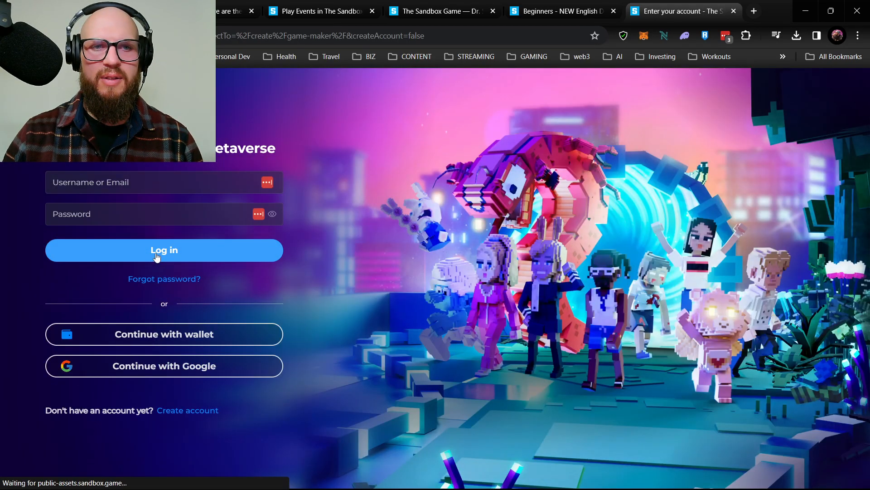
click(11, 35)
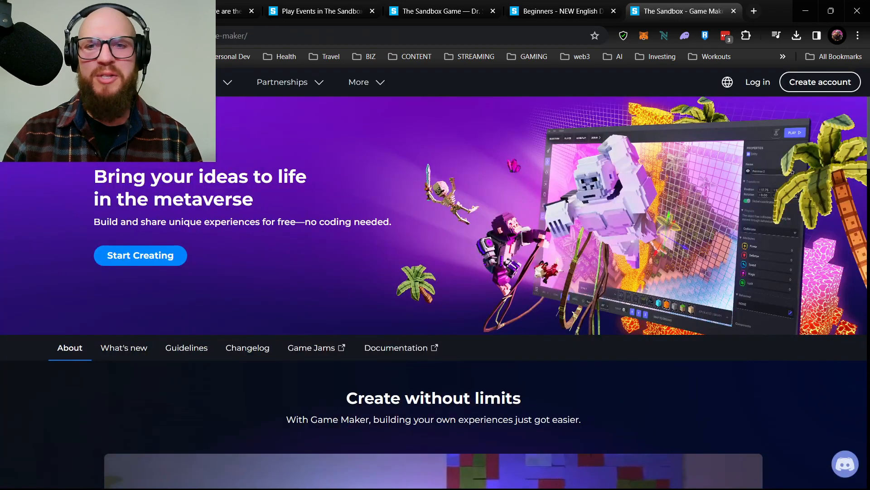
Step: Log in to the Sandbox account from the Game Maker page
scroll(389, 208, down, 3)
scroll(394, 184, down, 13)
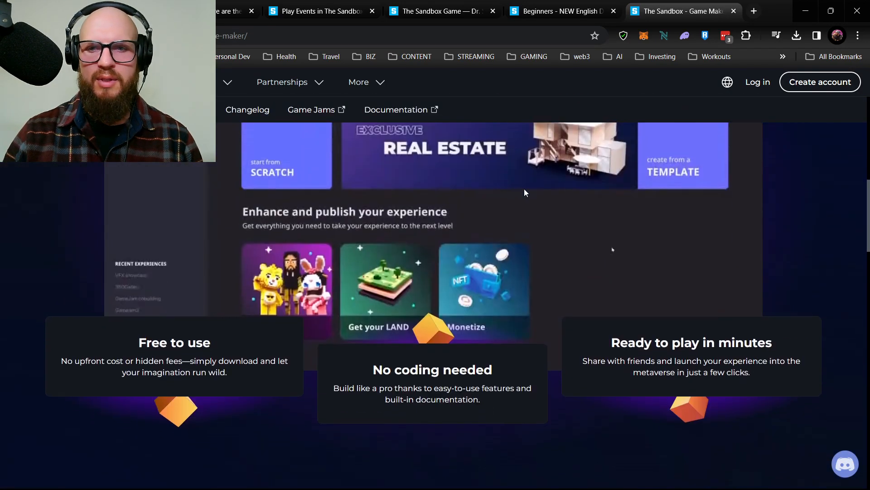
scroll(732, 212, up, 9)
scroll(733, 216, up, 5)
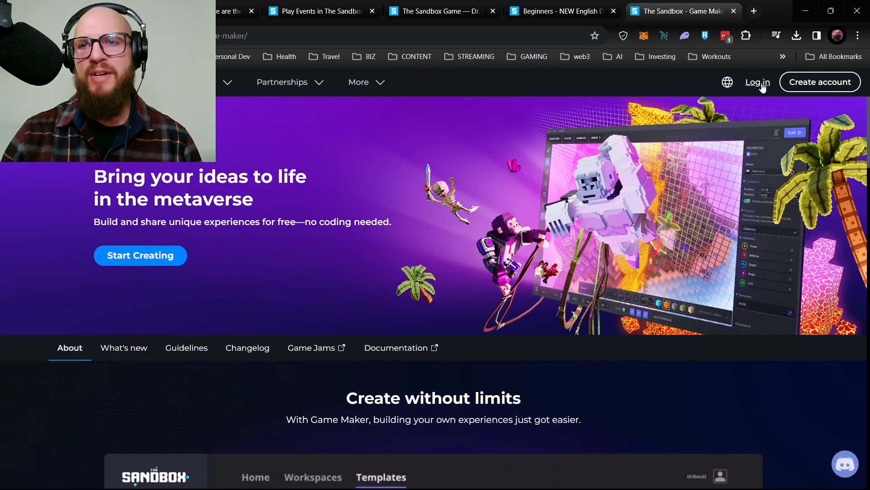
click(757, 82)
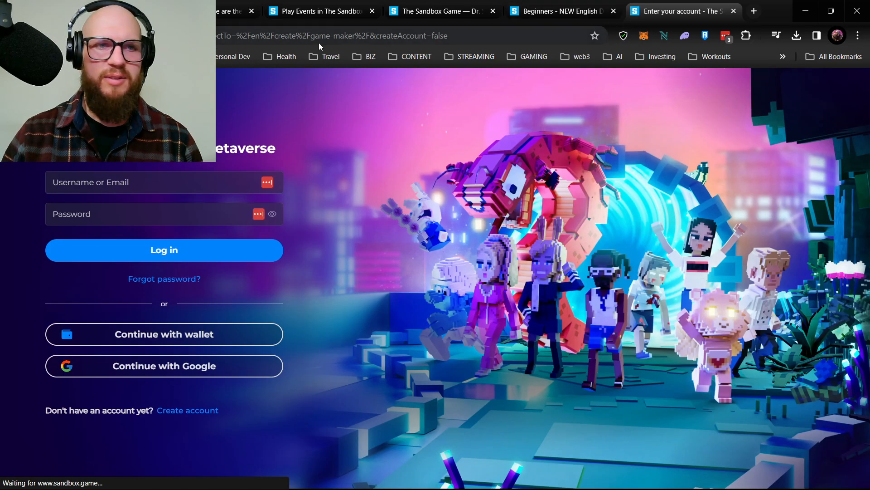
drag(711, 18, 0, 0)
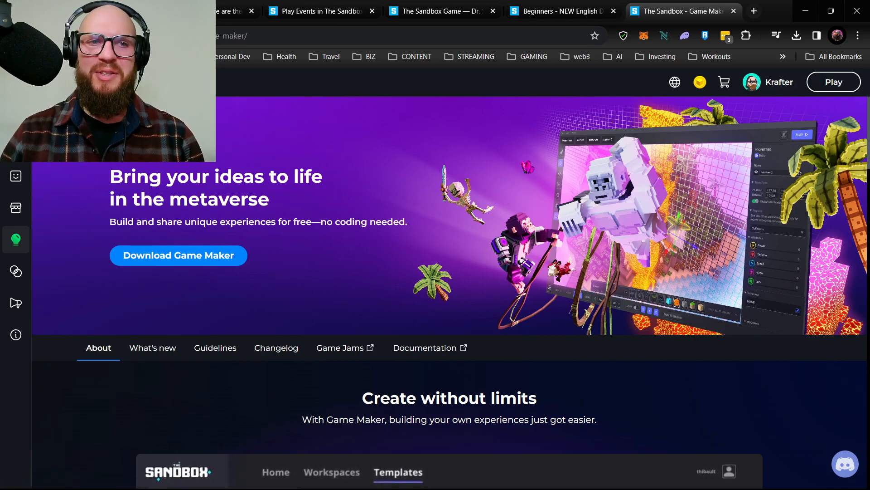
Step: View the Game Maker 0.9.9 download options for macOS and Windows, and close them without downloading
mouse_move(18, 145)
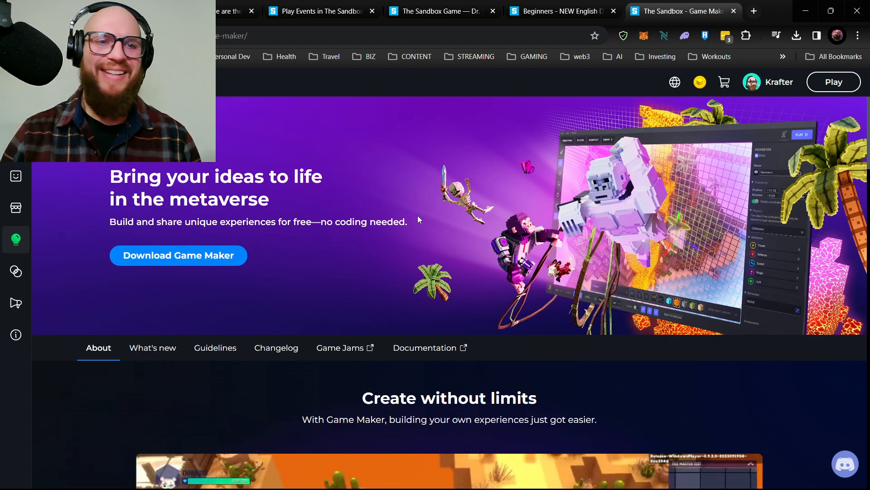
click(184, 257)
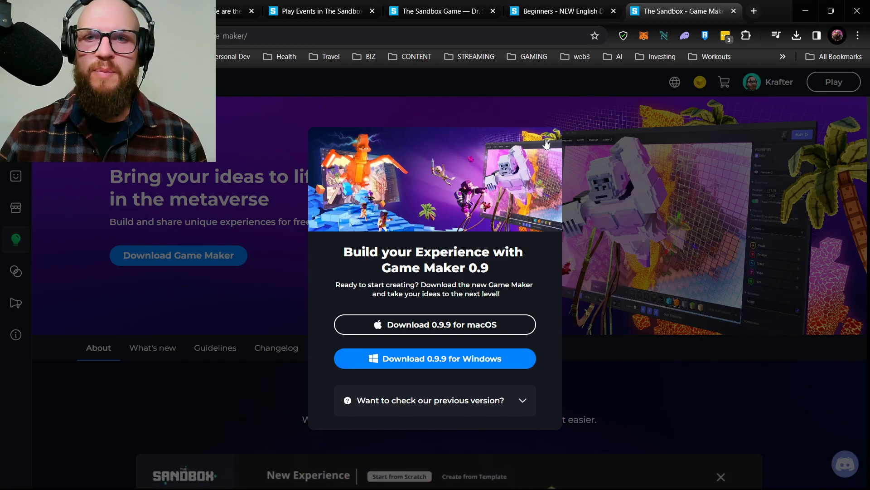
click(546, 143)
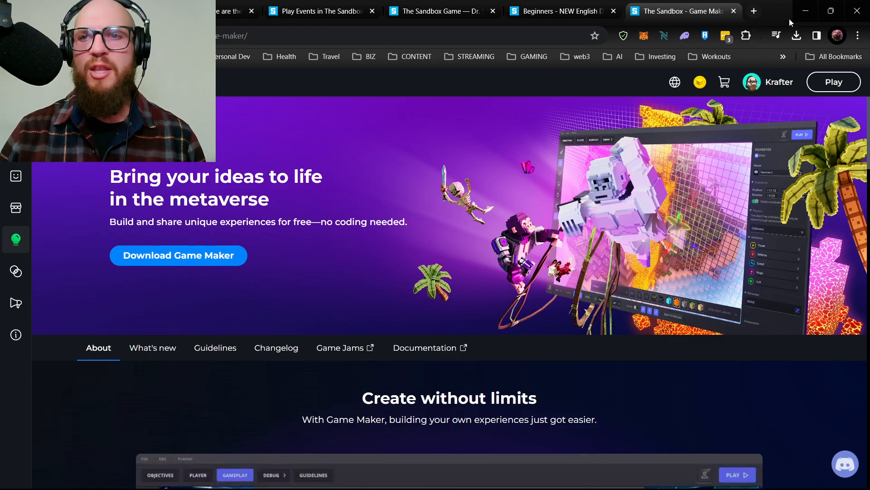
Step: Switch to the Game Maker application, open its template gallery and look through the template category choices
click(805, 15)
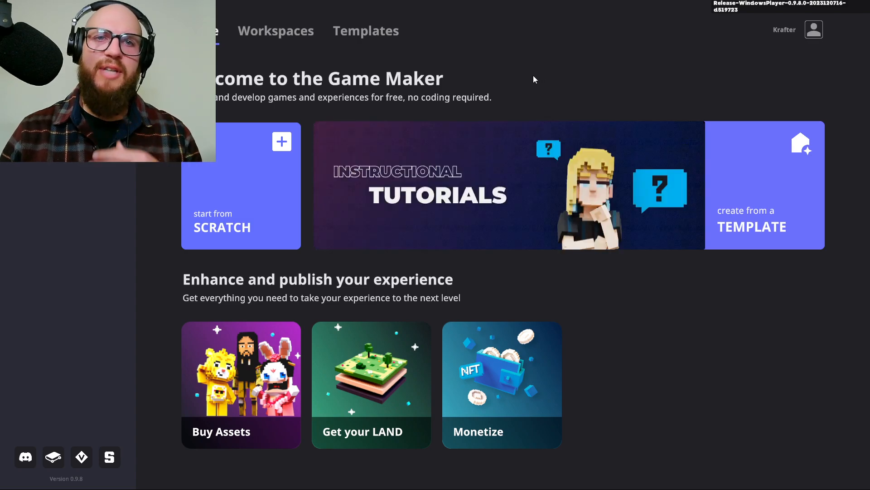
click(368, 32)
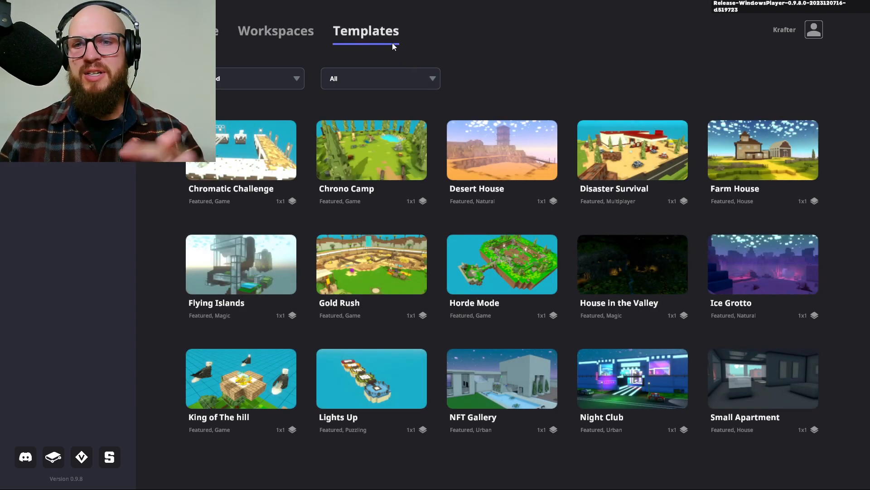
click(433, 79)
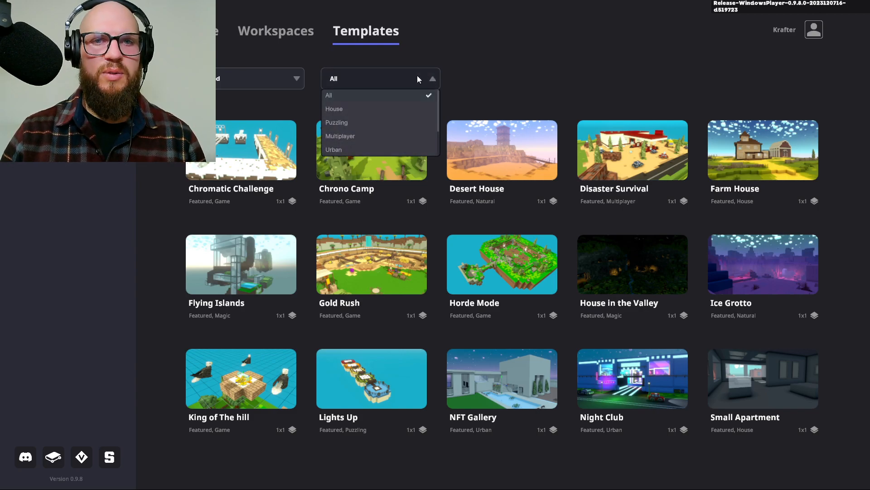
scroll(386, 127, down, 2)
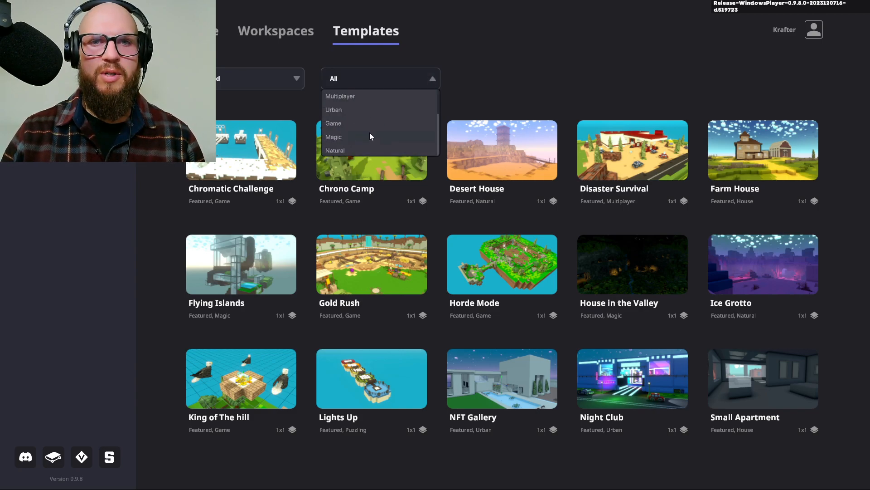
scroll(368, 131, up, 2)
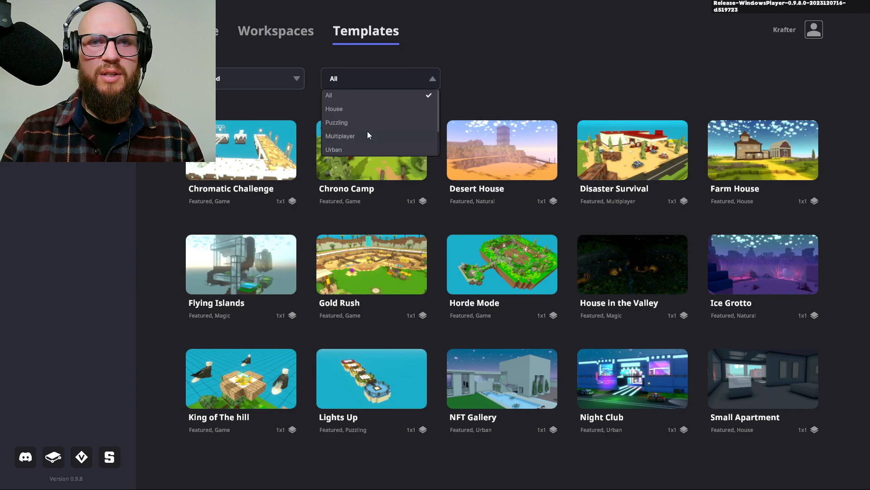
Step: Filter the template gallery to the Tutorial templates and look over the ones offered
click(294, 77)
click(298, 78)
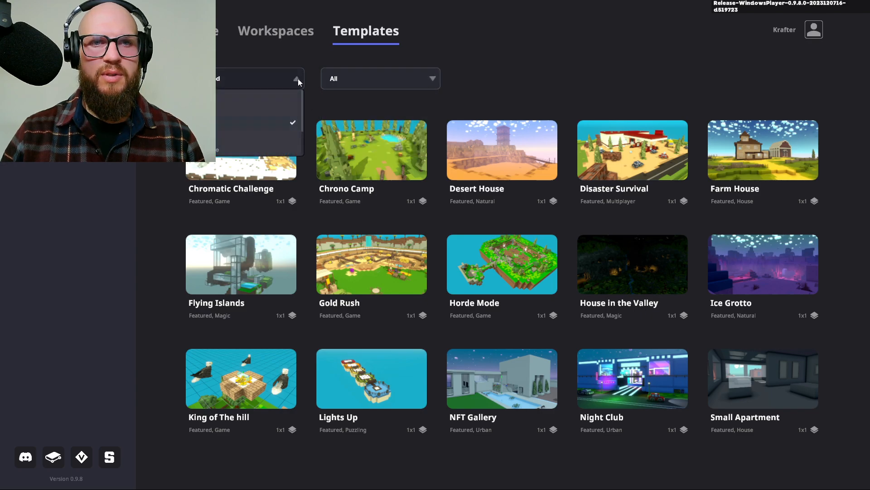
scroll(273, 102, down, 2)
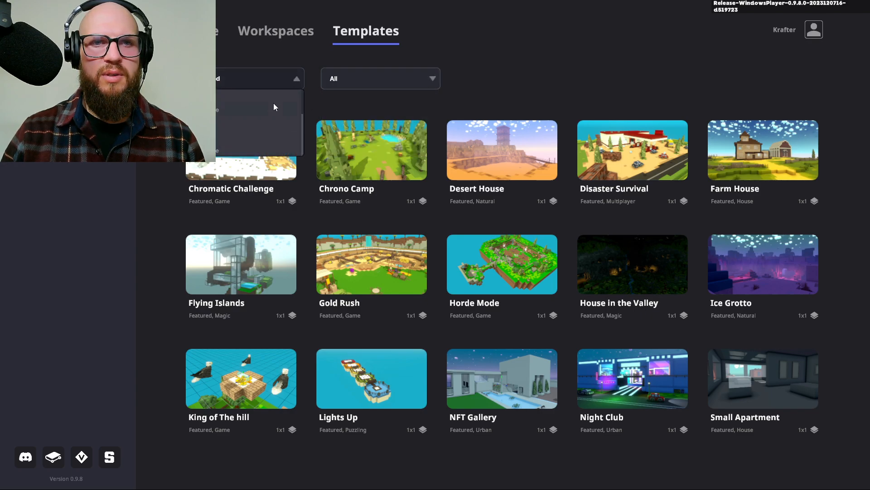
click(289, 81)
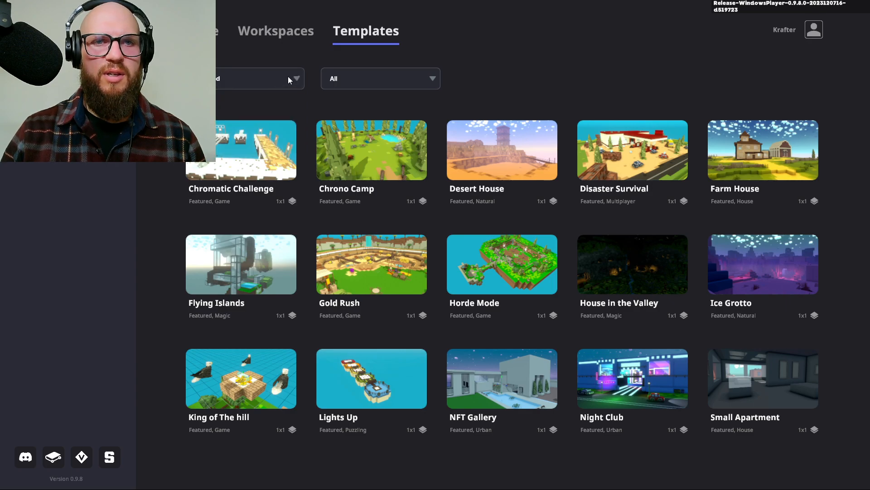
click(295, 79)
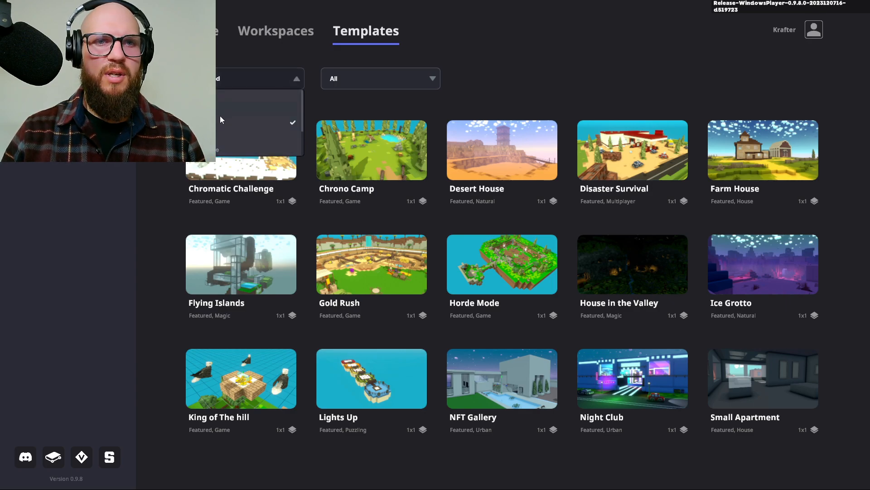
scroll(241, 134, down, 2)
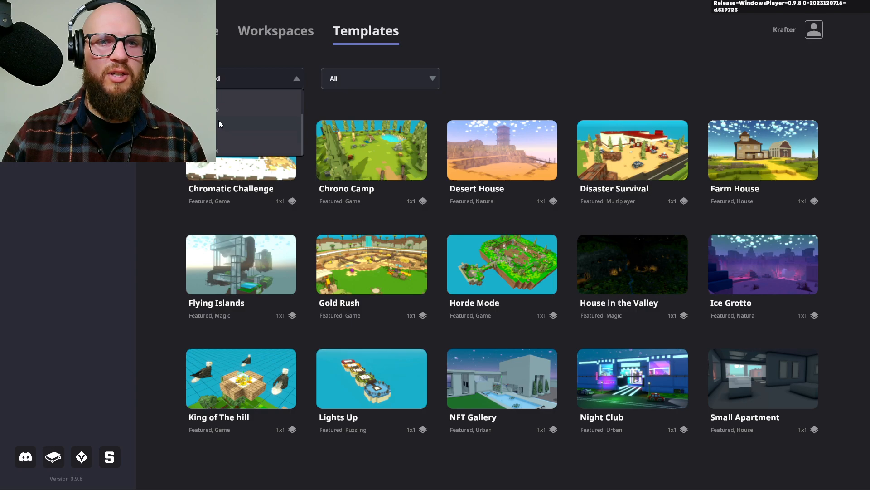
click(222, 98)
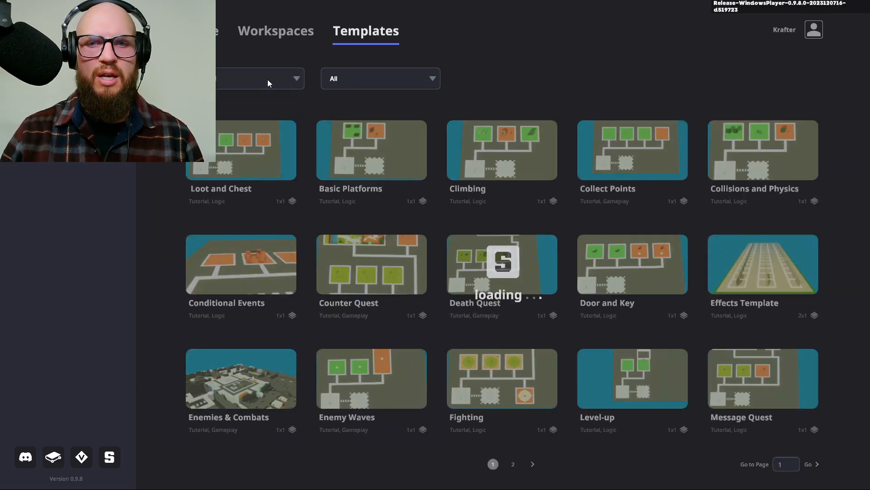
mouse_move(723, 249)
mouse_move(671, 236)
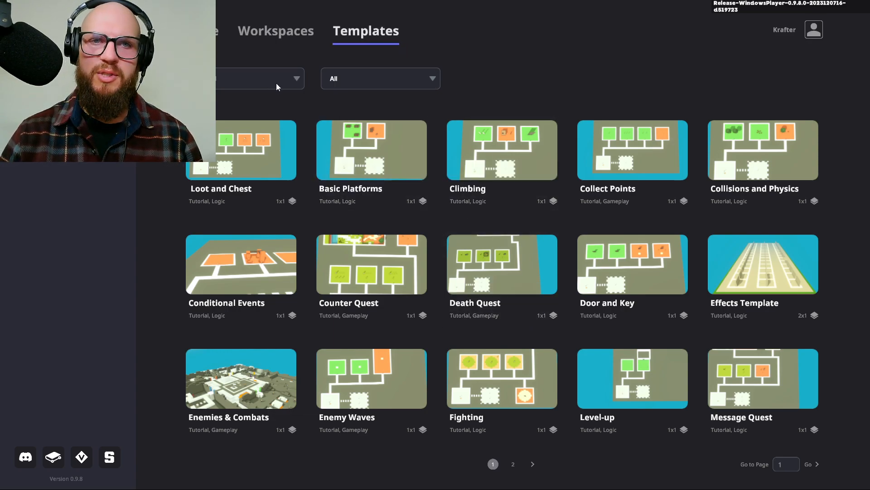
click(295, 78)
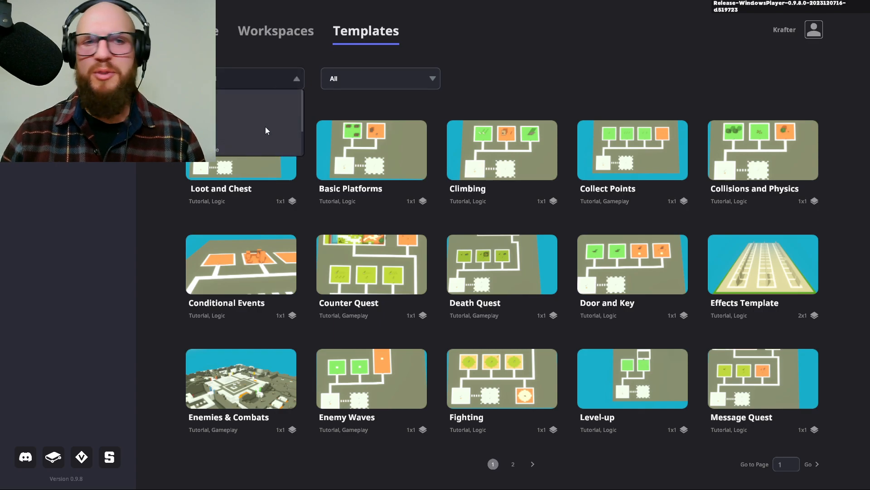
click(292, 78)
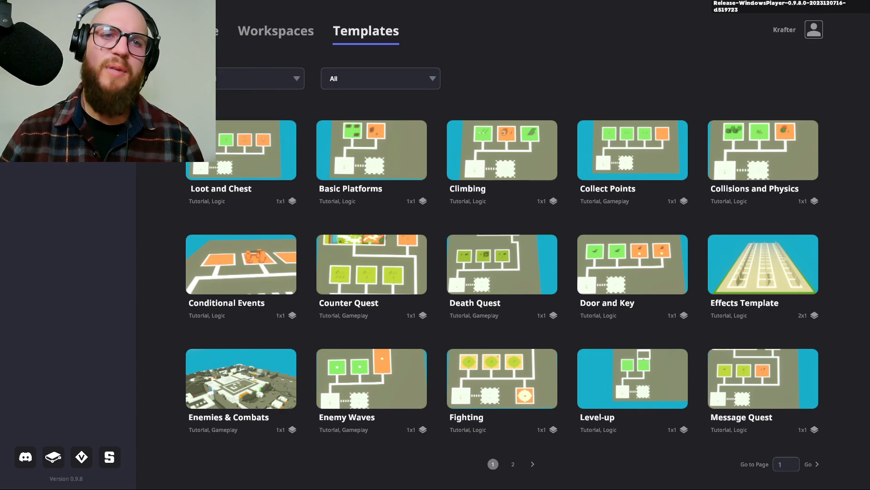
Step: Start a new experience from scratch in the workspace and set its theme to Lake
click(207, 31)
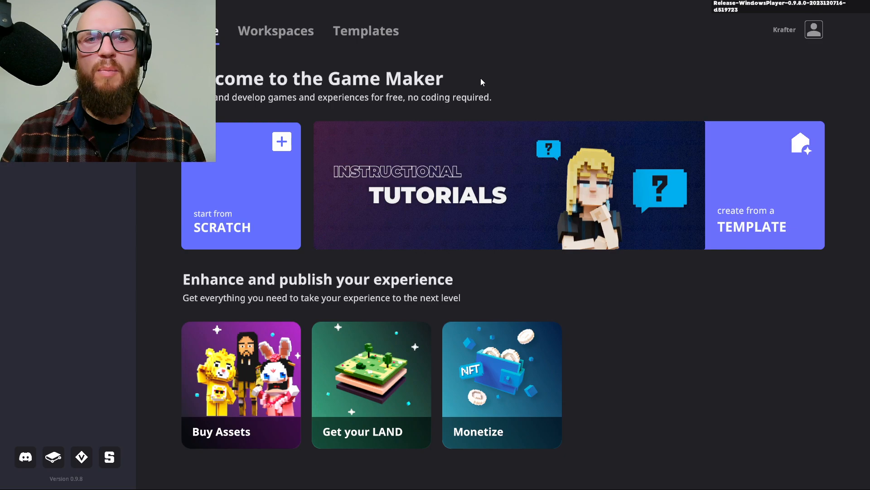
click(278, 31)
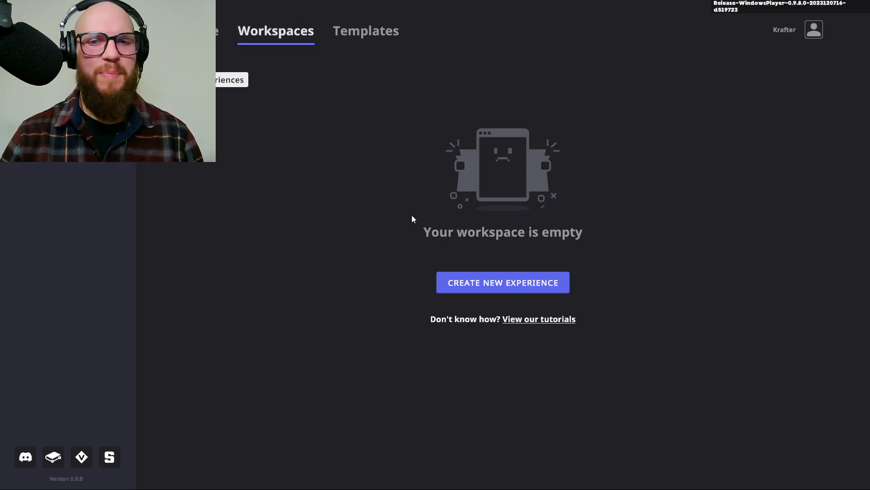
click(525, 284)
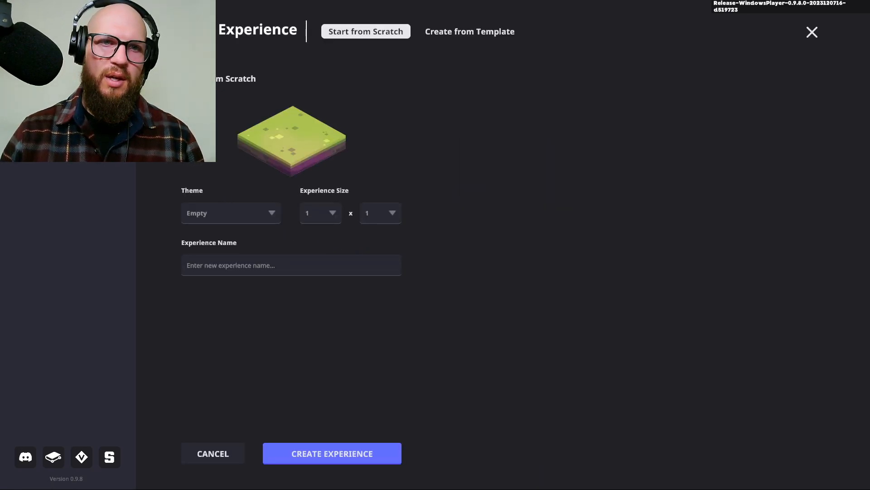
click(272, 213)
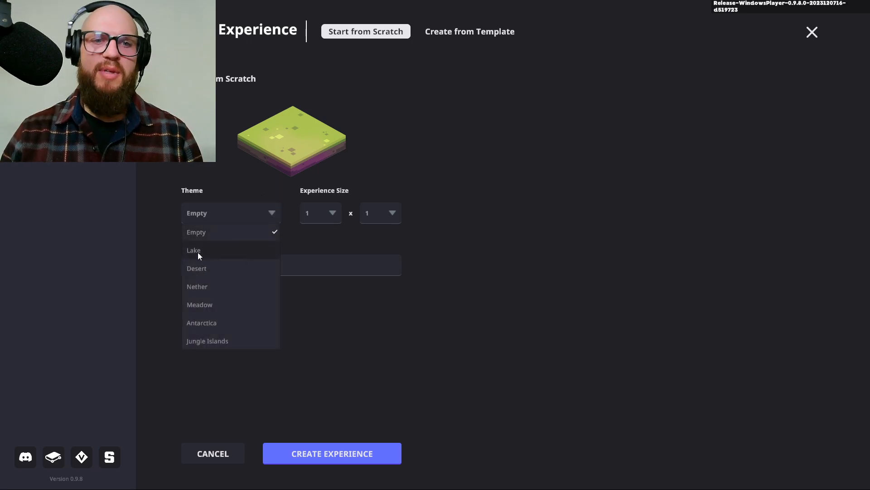
click(214, 251)
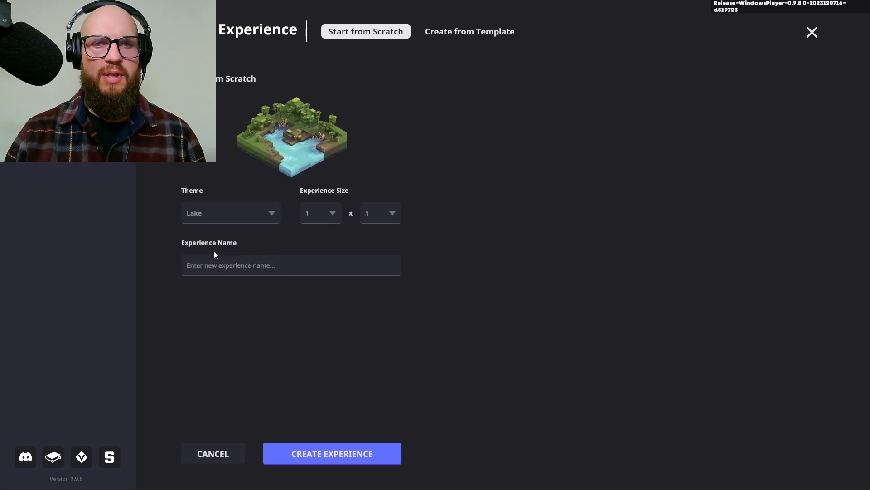
Step: Preview the Desert, Nether, Meadow, Antarctica and Jungle Islands themes for the new experience
click(269, 214)
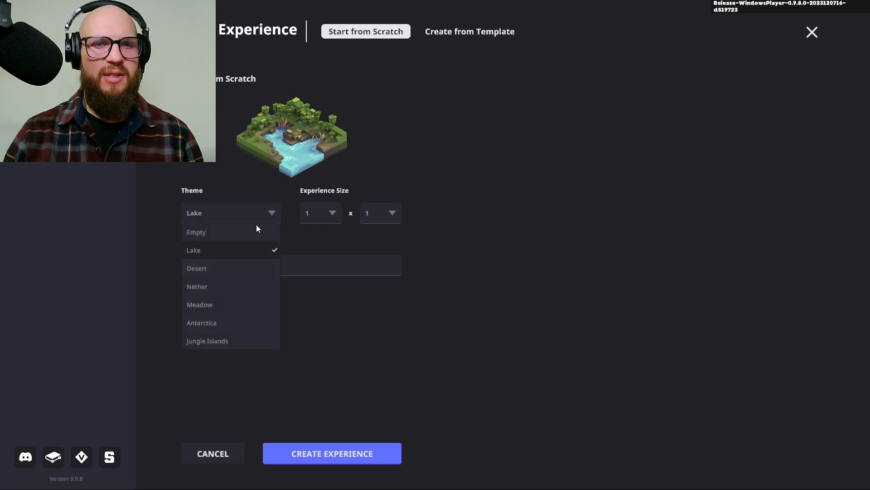
click(217, 271)
click(270, 213)
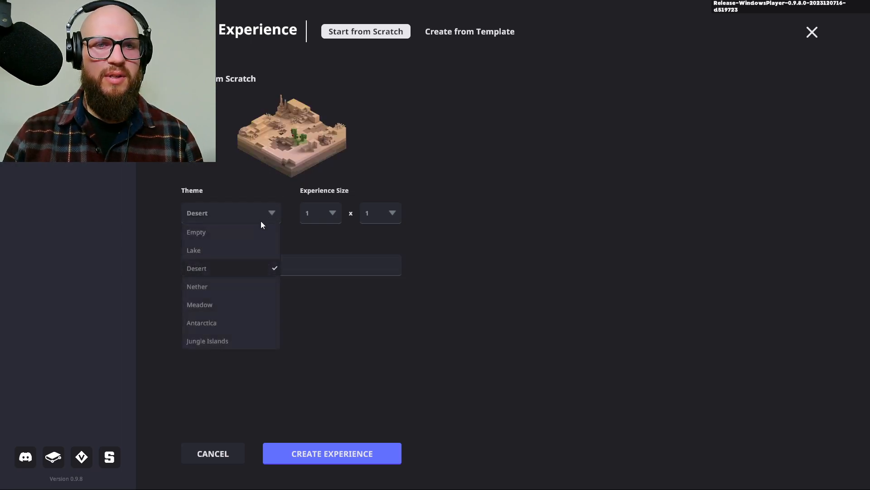
click(210, 285)
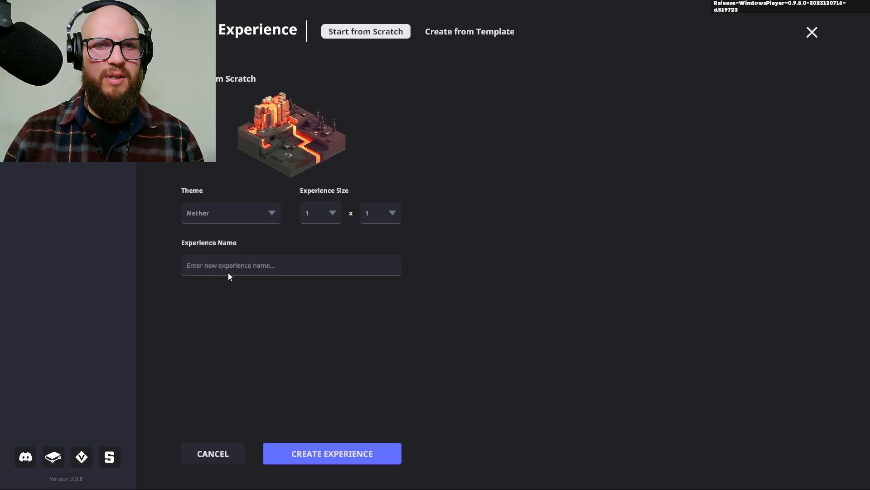
click(270, 213)
click(216, 304)
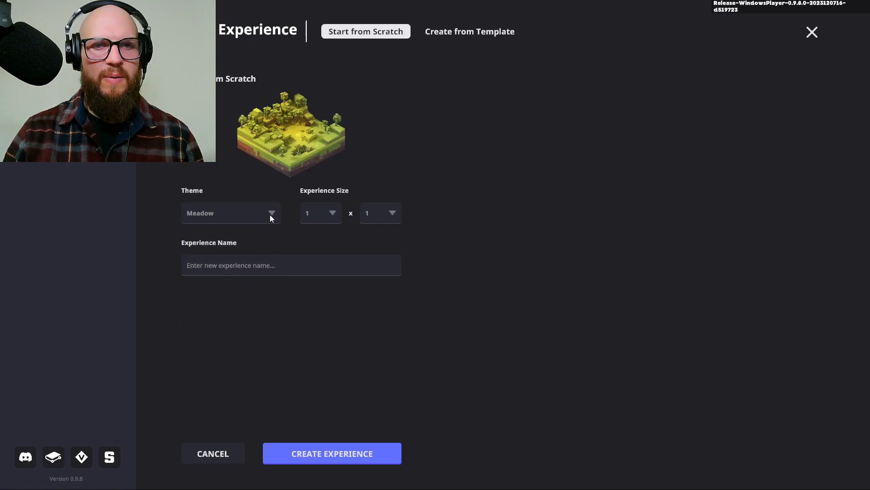
click(270, 213)
click(216, 321)
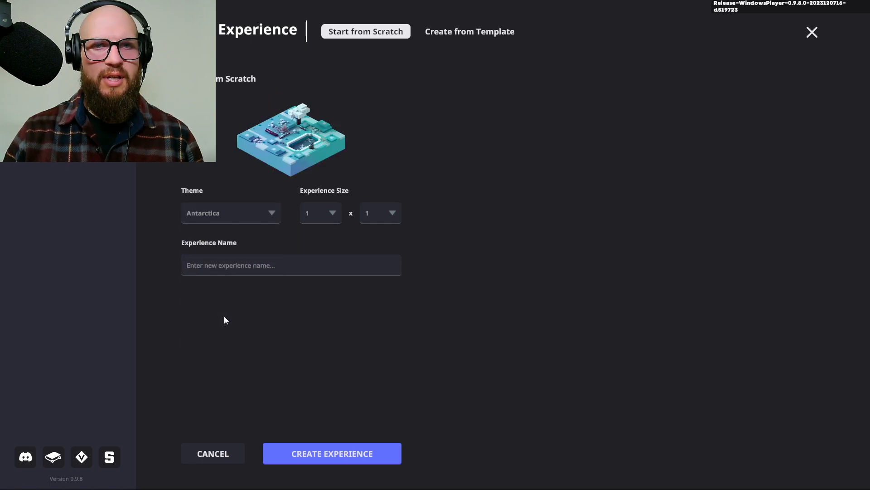
click(273, 212)
click(219, 344)
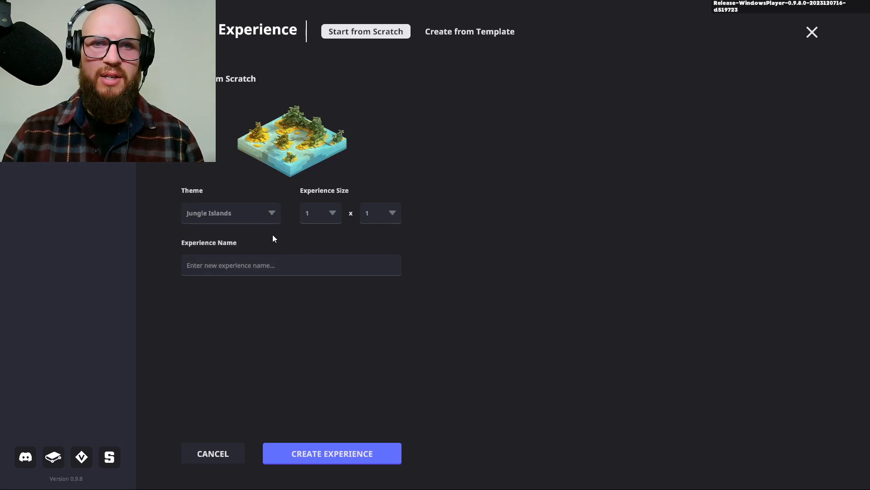
Step: Try an experience size of 3 x 3, and set it back to 1 x 1
click(335, 213)
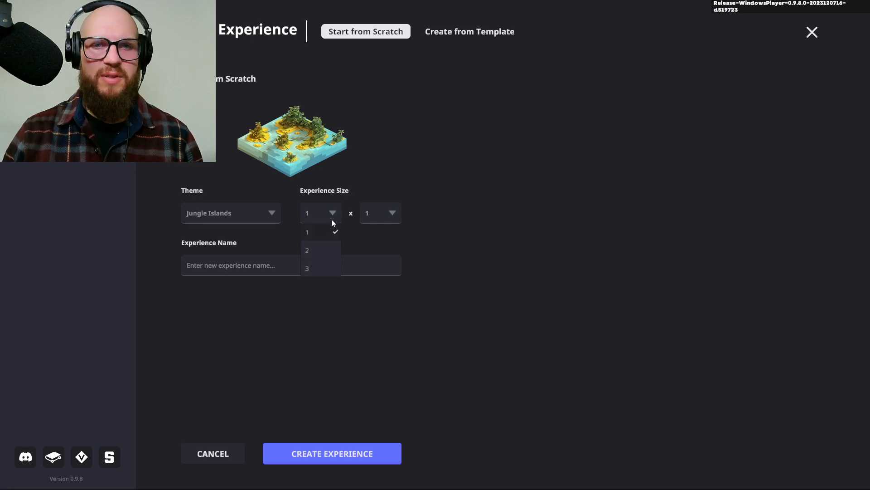
click(322, 271)
click(383, 214)
click(374, 268)
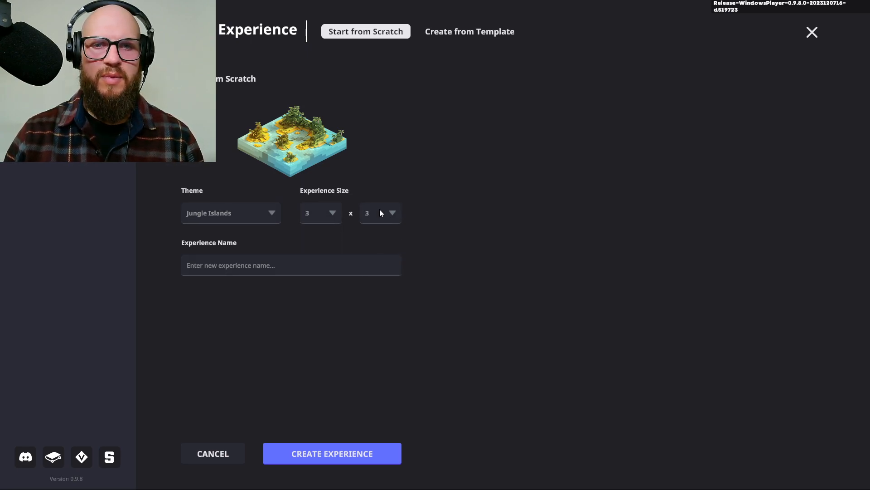
click(334, 211)
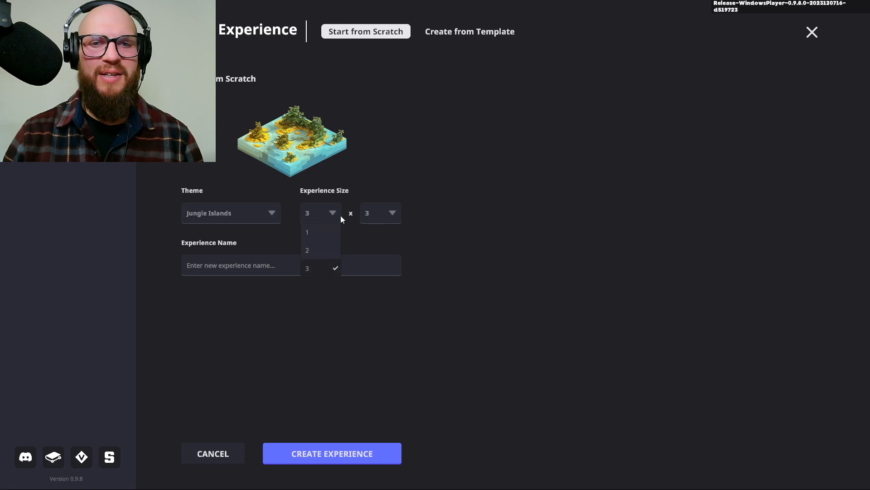
click(321, 236)
click(386, 214)
click(381, 234)
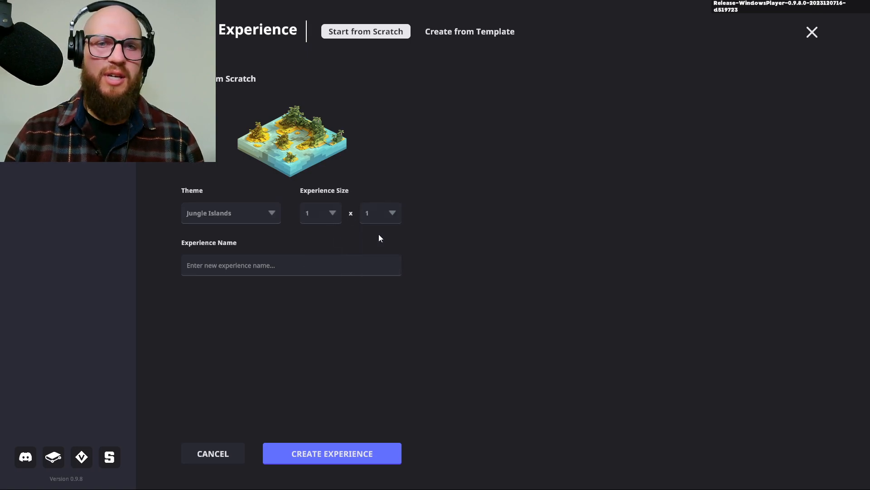
Step: Set the new experience's theme to Empty and check the list of available themes once more
click(262, 213)
click(207, 232)
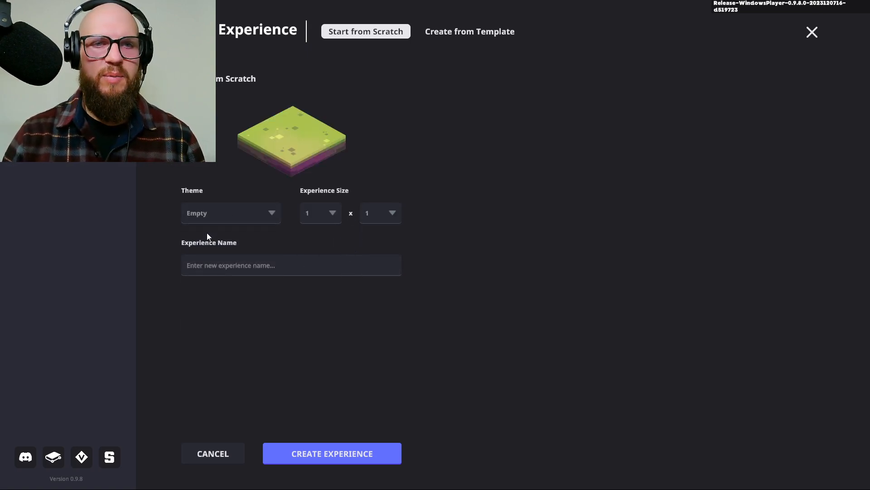
click(263, 212)
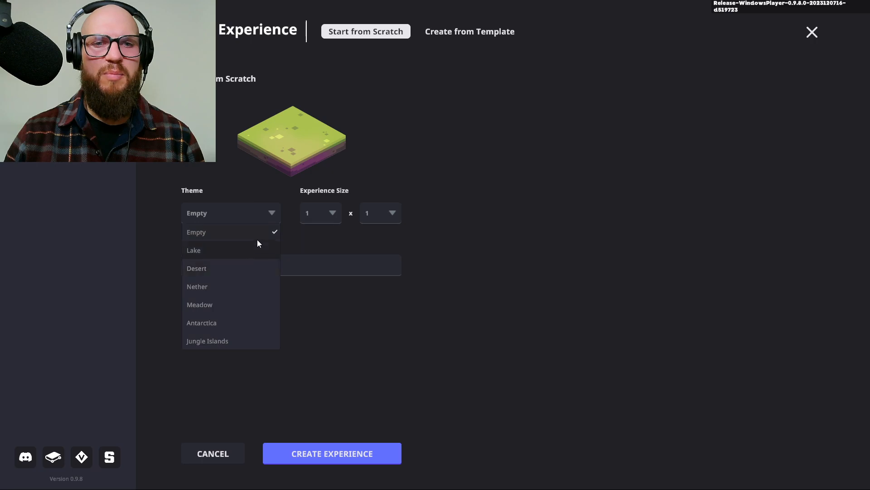
click(523, 189)
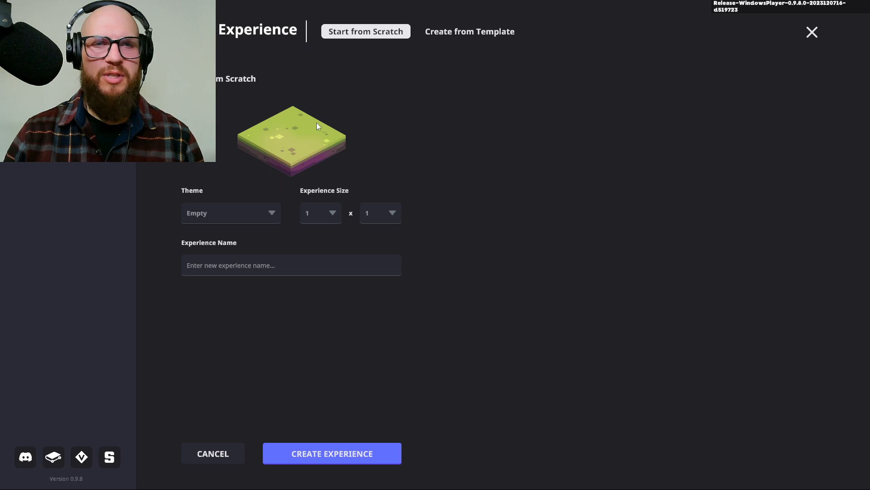
Step: Name the experience "GM 101: Basics 0.1" and create it
click(255, 264)
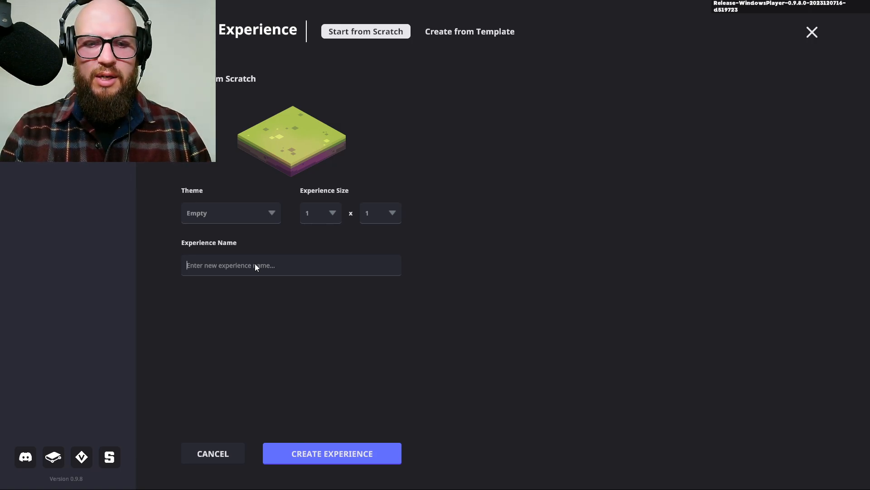
text(Gam)
key(BackSpace)
key(BackSpace)
text(M)
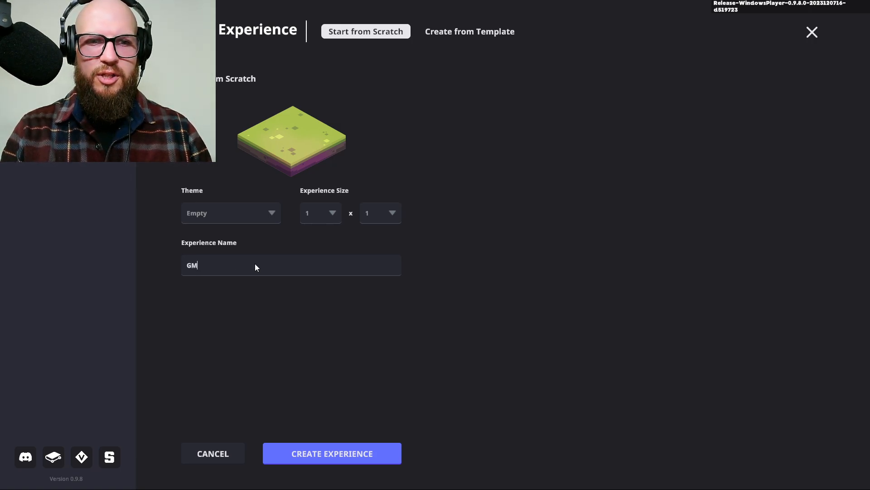
text( 101)
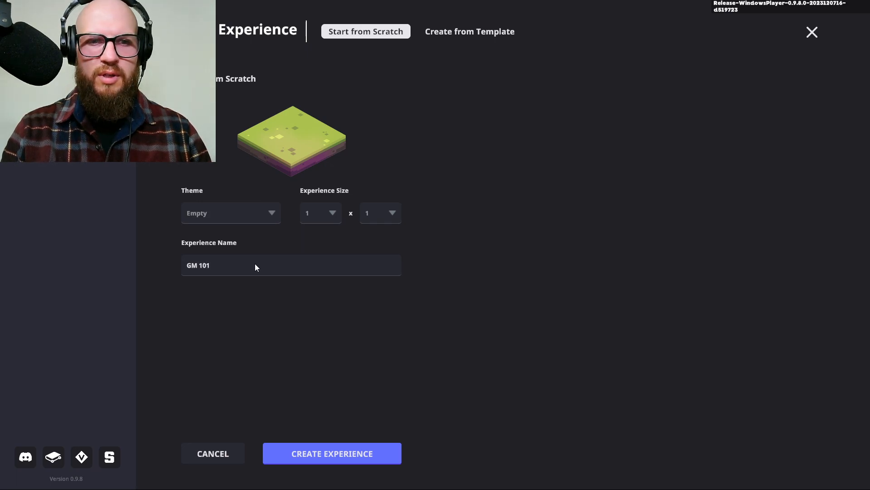
text(: B)
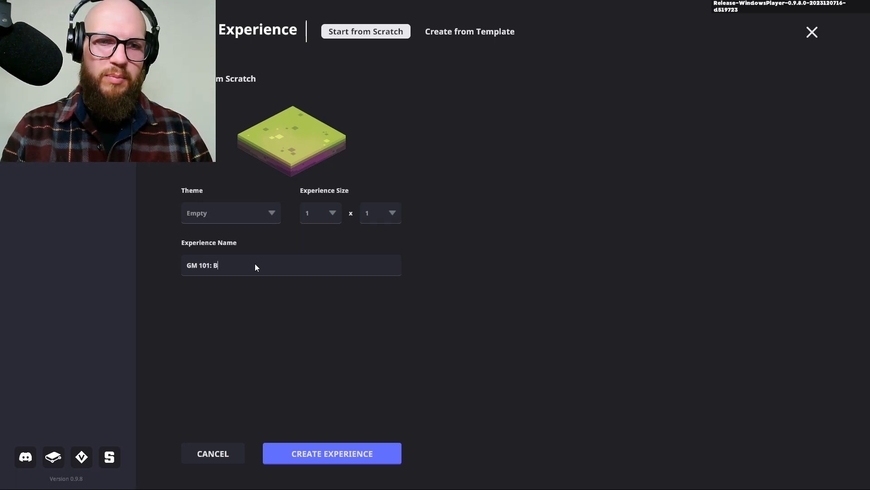
text(asics 0.1)
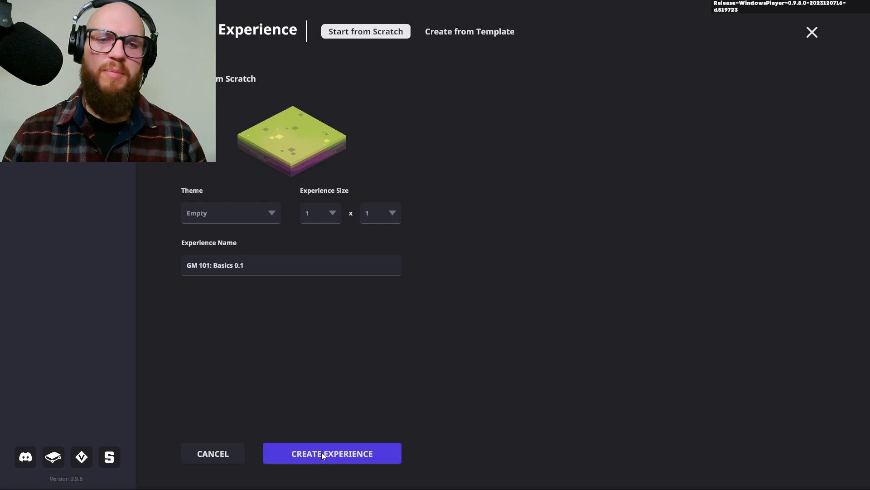
click(334, 453)
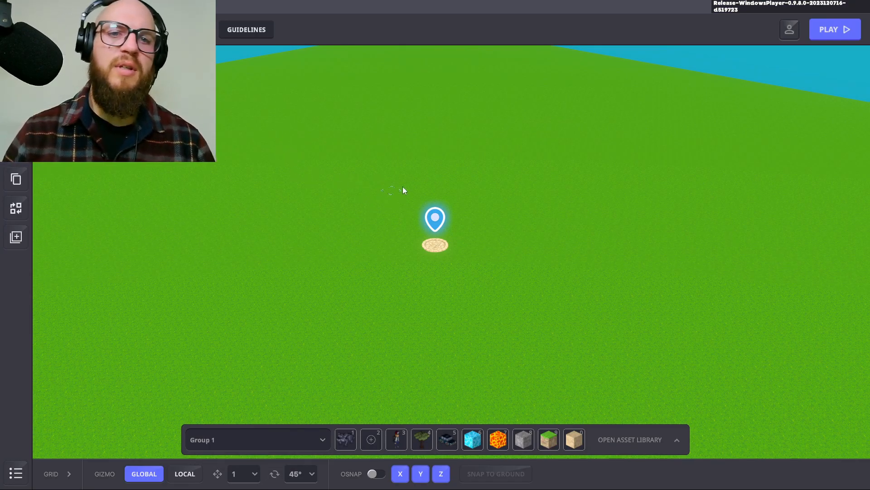
Step: Look around the empty grass terrain and its spawn point by rotating the camera to several angles
mouse_move(475, 152)
right_down()
mouse_move(284, 90)
mouse_move(403, 205)
mouse_move(472, 219)
mouse_move(485, 247)
right_up()
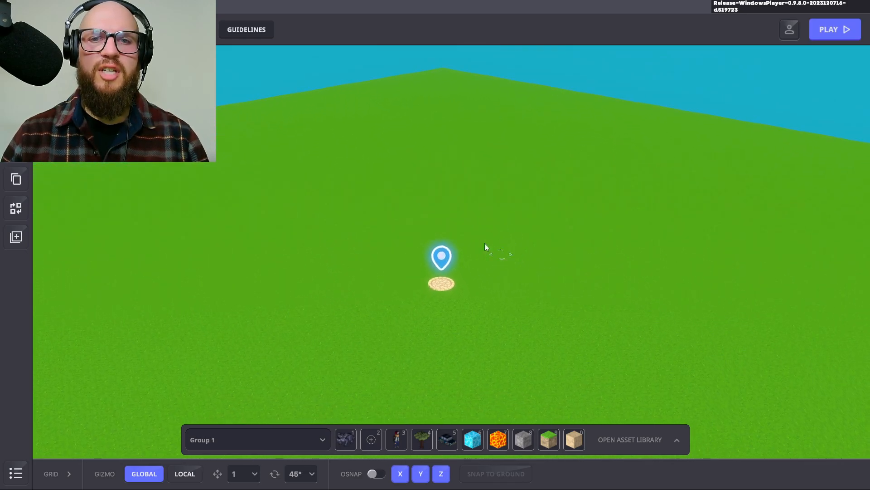
mouse_move(422, 188)
right_down()
mouse_move(423, 206)
mouse_move(388, 205)
mouse_move(325, 253)
mouse_move(431, 251)
mouse_move(303, 264)
right_up()
mouse_move(219, 263)
right_down()
mouse_move(393, 245)
mouse_move(489, 259)
mouse_move(327, 260)
mouse_move(340, 252)
mouse_move(379, 264)
mouse_move(367, 256)
right_up()
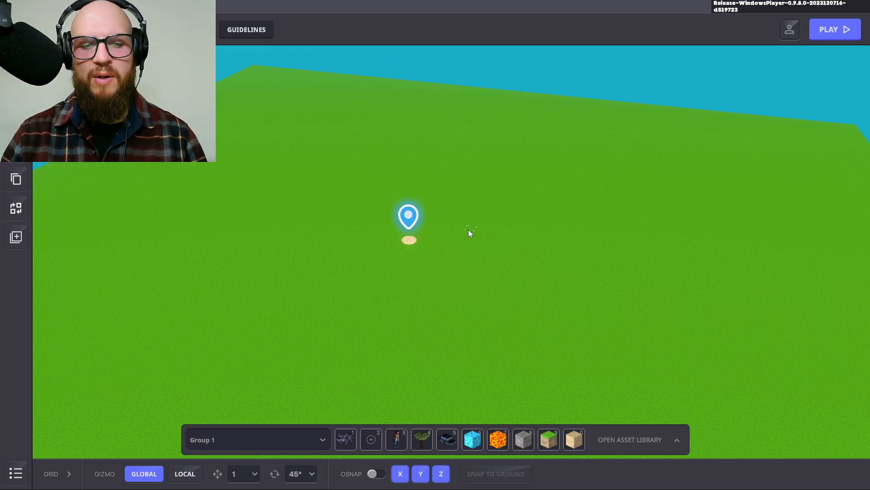
mouse_move(468, 229)
right_down()
mouse_move(485, 220)
mouse_move(344, 226)
mouse_move(391, 231)
mouse_move(376, 238)
mouse_move(426, 238)
mouse_move(594, 222)
mouse_move(526, 206)
mouse_move(367, 222)
mouse_move(235, 210)
mouse_move(558, 222)
mouse_move(416, 213)
mouse_move(323, 226)
mouse_move(438, 222)
right_up()
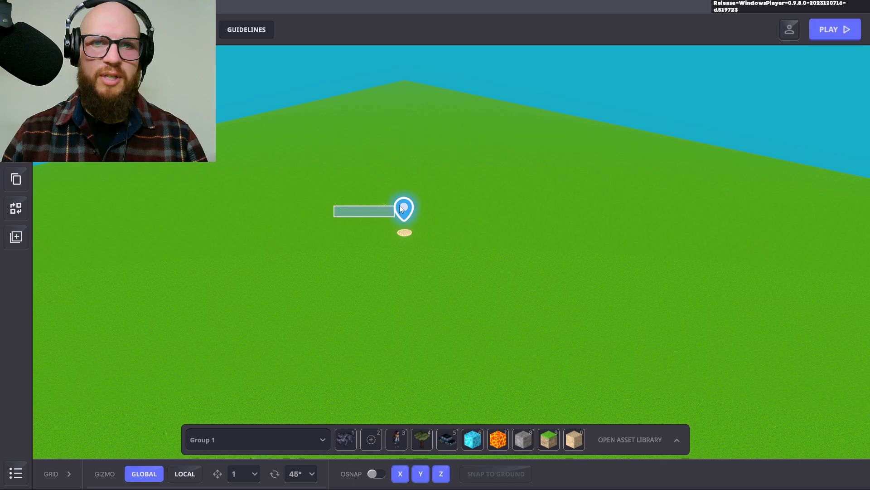
mouse_move(426, 230)
right_down()
mouse_move(534, 223)
mouse_move(467, 237)
right_up()
mouse_move(567, 199)
right_down()
mouse_move(336, 203)
mouse_move(341, 209)
mouse_move(526, 193)
mouse_move(488, 186)
mouse_move(255, 204)
right_up()
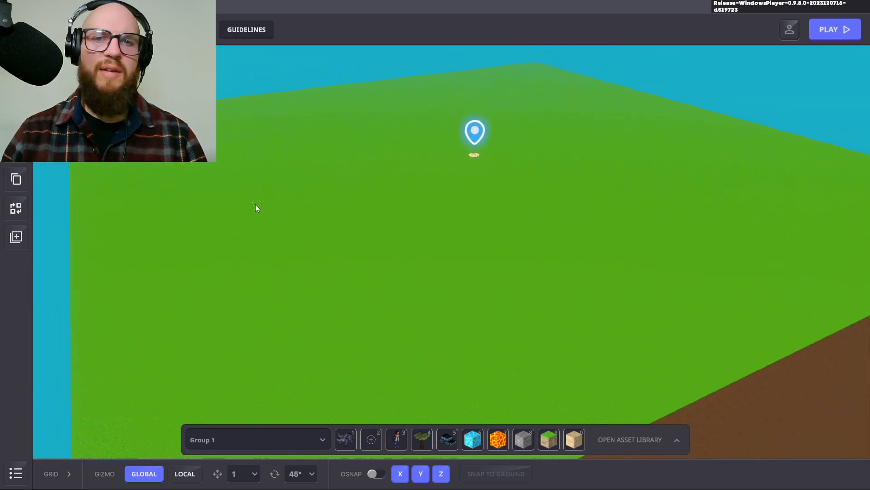
mouse_move(537, 134)
right_down()
mouse_move(443, 128)
mouse_move(288, 159)
mouse_move(295, 120)
mouse_move(485, 138)
mouse_move(446, 160)
mouse_move(511, 152)
mouse_move(464, 127)
mouse_move(461, 147)
mouse_move(310, 155)
mouse_move(246, 94)
mouse_move(498, 160)
mouse_move(330, 156)
mouse_move(647, 190)
mouse_move(439, 222)
mouse_move(737, 244)
mouse_move(416, 169)
mouse_move(373, 303)
mouse_move(577, 152)
mouse_move(762, 264)
mouse_move(476, 135)
mouse_move(177, 197)
mouse_move(184, 317)
mouse_move(402, 148)
mouse_move(152, 227)
mouse_move(488, 138)
mouse_move(521, 286)
mouse_move(595, 191)
mouse_move(510, 212)
mouse_move(503, 178)
mouse_move(620, 265)
mouse_move(363, 187)
mouse_move(513, 192)
mouse_move(559, 252)
mouse_move(740, 229)
mouse_move(403, 259)
mouse_move(587, 287)
mouse_move(419, 302)
mouse_move(222, 279)
mouse_move(535, 233)
mouse_move(331, 226)
mouse_move(402, 218)
mouse_move(362, 216)
right_up()
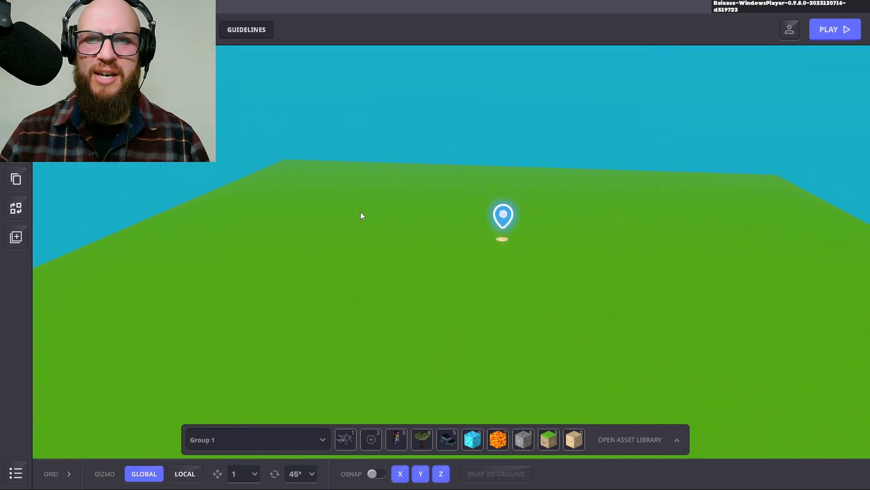
mouse_move(563, 256)
right_down()
mouse_move(522, 253)
mouse_move(717, 254)
right_up()
right_drag(304, 231, 18, 237)
mouse_move(470, 224)
right_down()
mouse_move(303, 232)
mouse_move(107, 219)
mouse_move(456, 224)
mouse_move(160, 252)
mouse_move(225, 258)
mouse_move(525, 234)
mouse_move(357, 253)
mouse_move(335, 198)
mouse_move(194, 295)
mouse_move(484, 222)
mouse_move(689, 116)
mouse_move(451, 26)
mouse_move(377, 270)
mouse_move(456, 136)
mouse_move(364, 54)
mouse_move(526, 204)
mouse_move(360, 243)
mouse_move(435, 127)
mouse_move(527, 163)
mouse_move(435, 149)
mouse_move(393, 175)
mouse_move(397, 129)
mouse_move(260, 126)
mouse_move(486, 168)
mouse_move(448, 176)
mouse_move(4, 172)
mouse_move(5, 194)
mouse_move(64, 230)
mouse_move(274, 178)
mouse_move(584, 191)
mouse_move(369, 250)
mouse_move(772, 241)
mouse_move(239, 216)
mouse_move(107, 196)
mouse_move(88, 206)
mouse_move(424, 261)
mouse_move(678, 282)
mouse_move(686, 264)
mouse_move(270, 290)
mouse_move(705, 204)
mouse_move(800, 194)
mouse_move(811, 181)
mouse_move(471, 219)
mouse_move(656, 107)
mouse_move(649, 45)
mouse_move(652, 66)
mouse_move(518, 178)
mouse_move(637, 196)
mouse_move(515, 203)
mouse_move(433, 303)
mouse_move(404, 364)
right_up()
Step: Examine the spawn point close up and from farther away by moving, zooming and panning the camera
key(w)
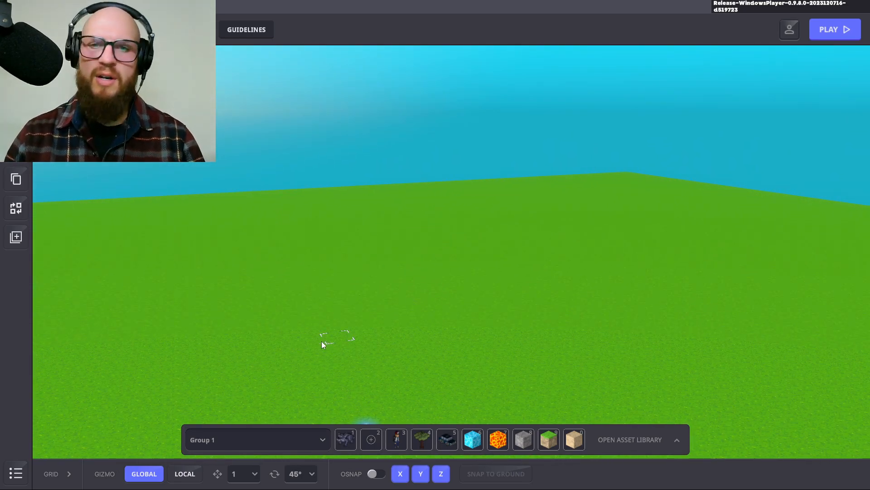
mouse_move(472, 276)
right_down()
mouse_move(344, 312)
mouse_move(423, 372)
mouse_move(530, 328)
mouse_move(507, 268)
mouse_move(508, 292)
right_up()
scroll(508, 292, down, 3)
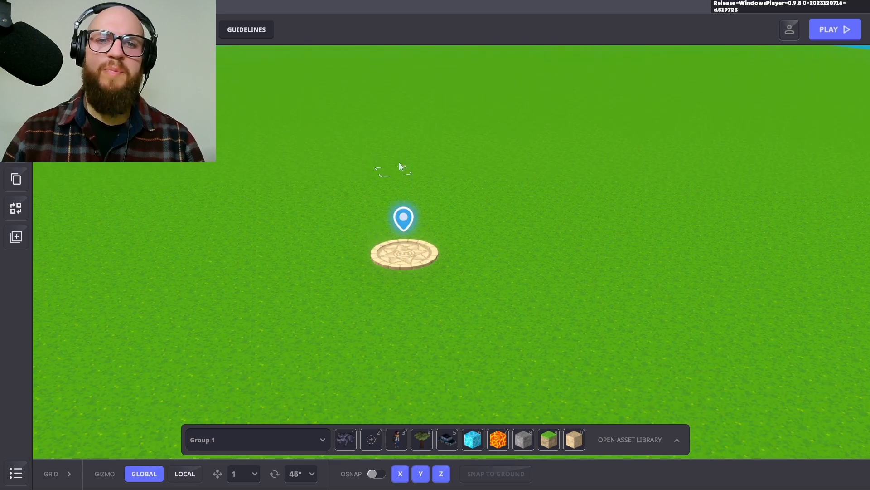
scroll(418, 186, up, 2)
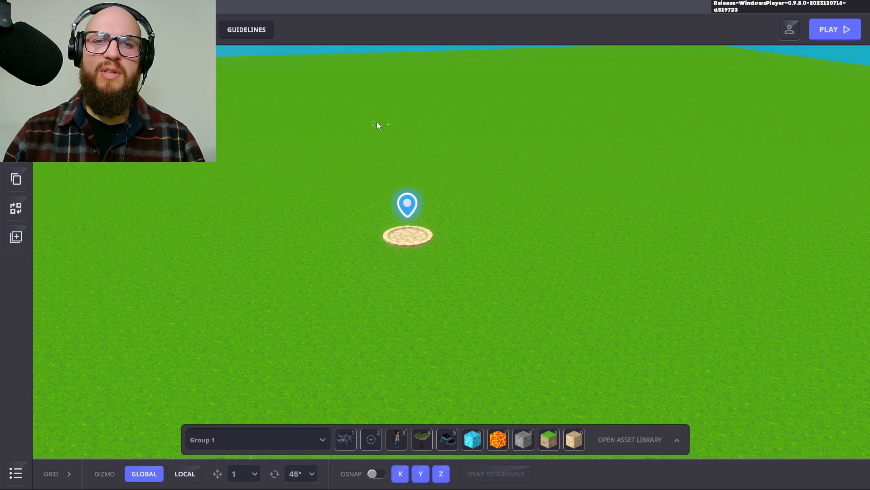
mouse_move(377, 122)
right_down()
mouse_move(408, 231)
mouse_move(388, 140)
right_up()
mouse_move(456, 252)
right_down()
mouse_move(442, 233)
mouse_move(450, 290)
mouse_move(439, 266)
mouse_move(373, 271)
right_up()
mouse_move(373, 271)
middle_down()
mouse_move(491, 300)
mouse_move(551, 203)
mouse_move(396, 281)
mouse_move(368, 173)
middle_up()
mouse_move(368, 173)
right_down()
mouse_move(515, 232)
mouse_move(504, 320)
mouse_move(328, 309)
mouse_move(412, 275)
mouse_move(501, 271)
mouse_move(505, 255)
mouse_move(514, 283)
mouse_move(433, 233)
mouse_move(414, 245)
mouse_move(379, 246)
mouse_move(393, 230)
mouse_move(476, 241)
mouse_move(408, 258)
mouse_move(278, 269)
mouse_move(648, 243)
mouse_move(466, 242)
mouse_move(433, 200)
mouse_move(410, 208)
mouse_move(451, 224)
mouse_move(358, 197)
mouse_move(490, 254)
mouse_move(518, 147)
mouse_move(454, 157)
mouse_move(513, 263)
mouse_move(470, 219)
mouse_move(386, 169)
mouse_move(412, 225)
mouse_move(392, 176)
mouse_move(451, 222)
mouse_move(444, 254)
mouse_move(385, 205)
mouse_move(503, 227)
mouse_move(626, 217)
mouse_move(456, 226)
mouse_move(445, 194)
mouse_move(548, 177)
mouse_move(649, 202)
mouse_move(560, 193)
mouse_move(460, 212)
mouse_move(405, 206)
mouse_move(515, 188)
mouse_move(542, 217)
mouse_move(366, 212)
right_up()
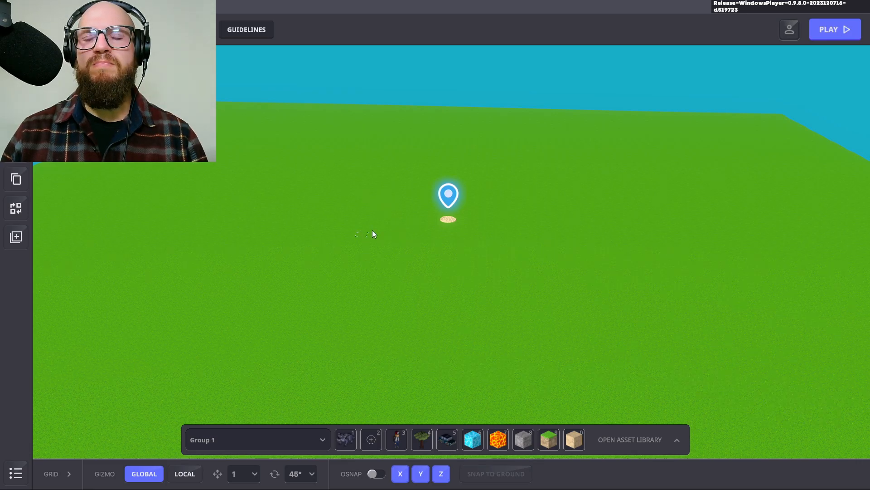
Step: View the terrain and horizon around the spawn point by turning the camera and moving it forward, backward and sideways
mouse_move(373, 233)
right_down()
mouse_move(468, 257)
mouse_move(413, 230)
mouse_move(454, 231)
mouse_move(437, 247)
mouse_move(404, 254)
mouse_move(435, 210)
mouse_move(324, 198)
mouse_move(285, 162)
mouse_move(348, 152)
mouse_move(450, 221)
mouse_move(350, 189)
mouse_move(729, 225)
mouse_move(752, 240)
mouse_move(670, 270)
mouse_move(484, 241)
mouse_move(333, 258)
mouse_move(489, 222)
mouse_move(475, 214)
mouse_move(581, 198)
mouse_move(556, 206)
mouse_move(520, 194)
mouse_move(538, 195)
mouse_move(392, 188)
mouse_move(222, 193)
mouse_move(385, 189)
mouse_move(552, 204)
mouse_move(291, 244)
mouse_move(295, 235)
mouse_move(403, 235)
mouse_move(391, 236)
mouse_move(496, 190)
mouse_move(550, 281)
mouse_move(647, 267)
mouse_move(577, 344)
right_up()
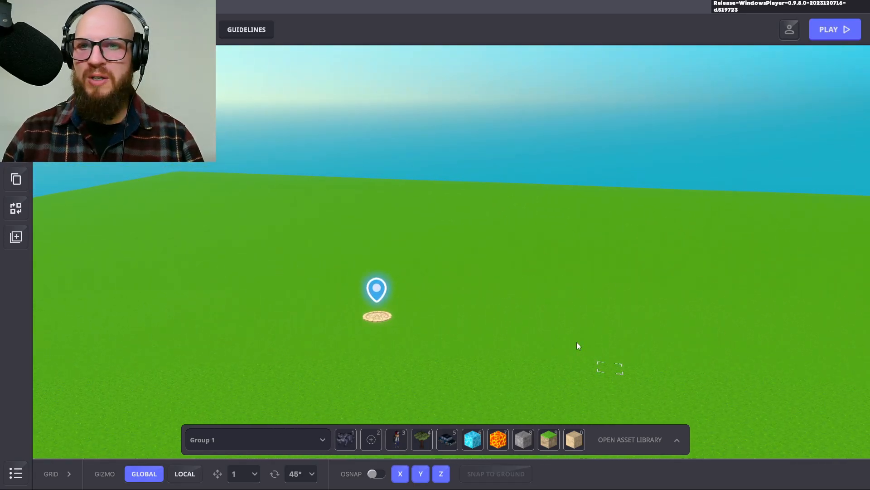
mouse_move(618, 267)
right_down()
mouse_move(624, 288)
mouse_move(513, 355)
mouse_move(521, 366)
mouse_move(408, 328)
mouse_move(674, 354)
mouse_move(522, 290)
mouse_move(707, 330)
mouse_move(557, 268)
mouse_move(362, 286)
mouse_move(198, 260)
mouse_move(461, 254)
mouse_move(167, 183)
mouse_move(422, 255)
mouse_move(157, 288)
mouse_move(64, 284)
mouse_move(443, 233)
mouse_move(293, 200)
right_up()
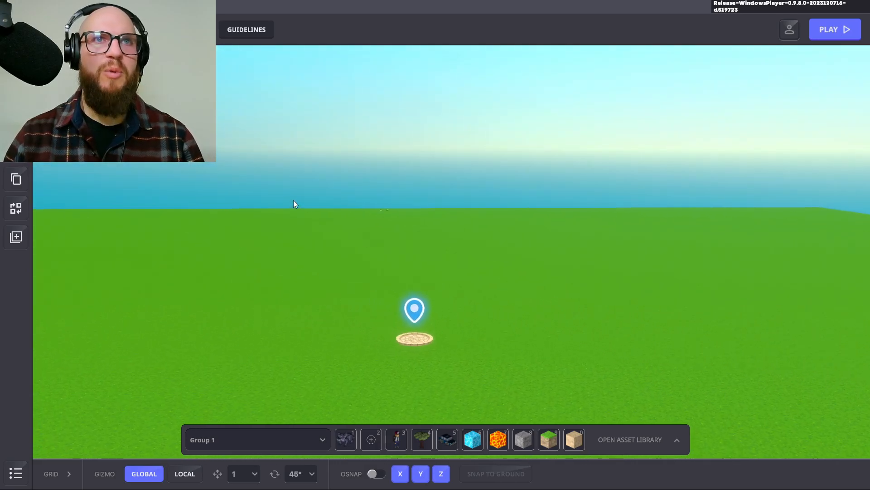
right_drag(498, 242, 366, 252)
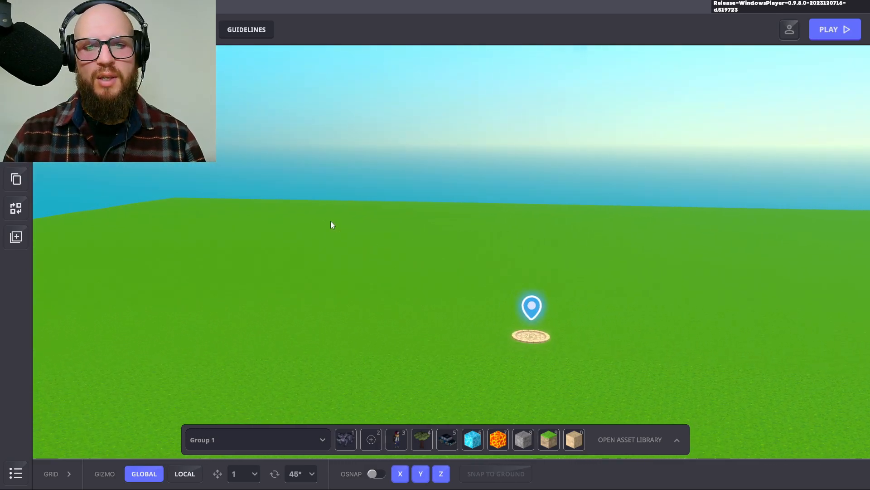
right_drag(352, 218, 520, 233)
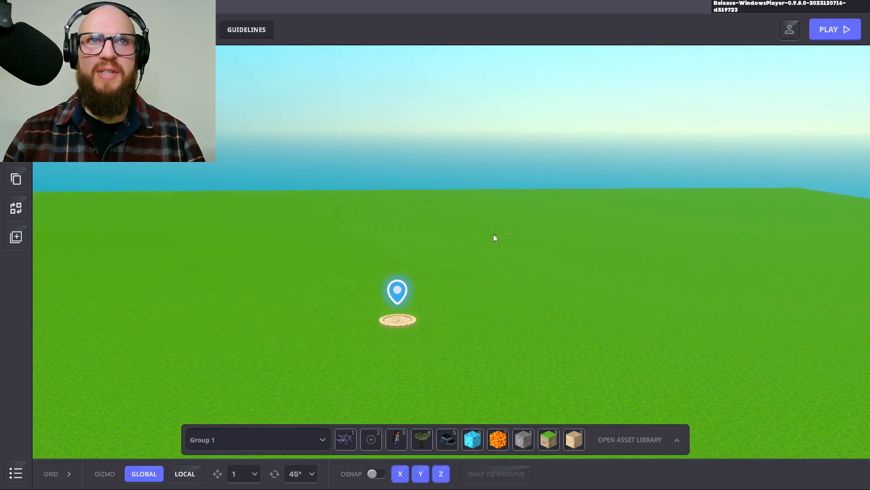
right_drag(454, 237, 459, 244)
key(d)
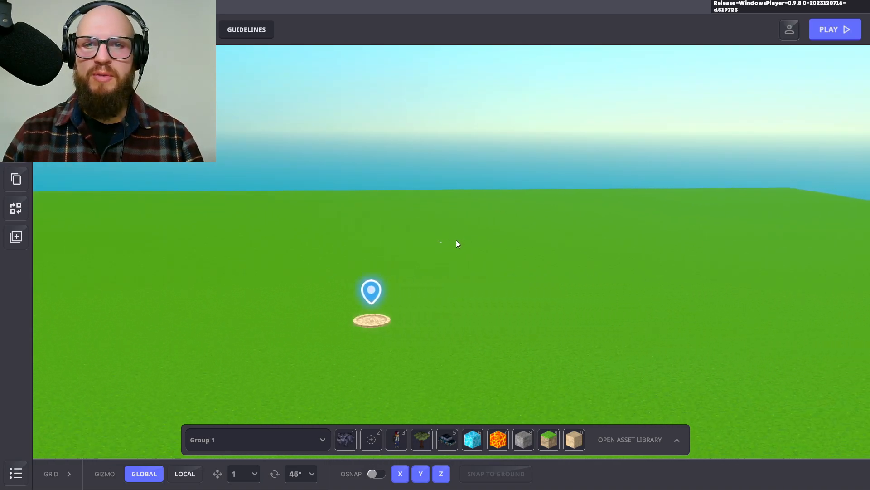
key(a)
key(w)
key(s)
mouse_move(474, 290)
right_down()
mouse_move(466, 270)
mouse_move(468, 326)
right_up()
key(w)
scroll(468, 327, down, 2)
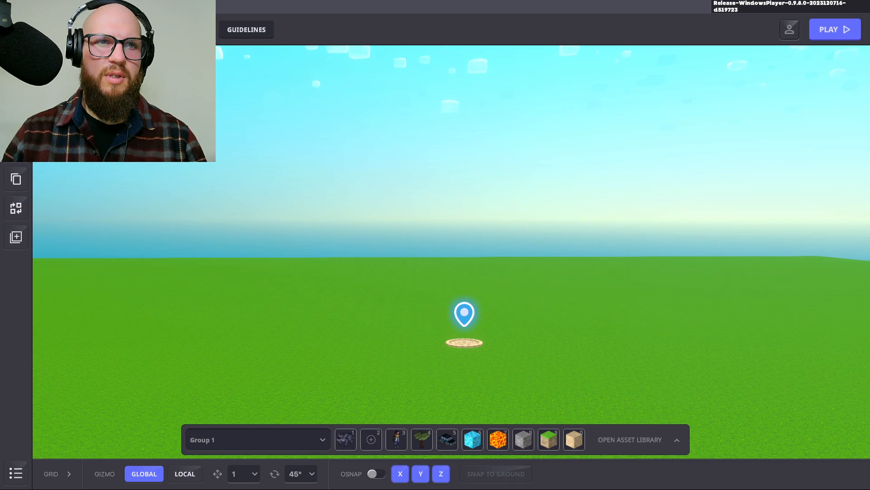
Step: Read the Builder controls list from the settings, including the camera up and camera down controls, and close it
key(Escape)
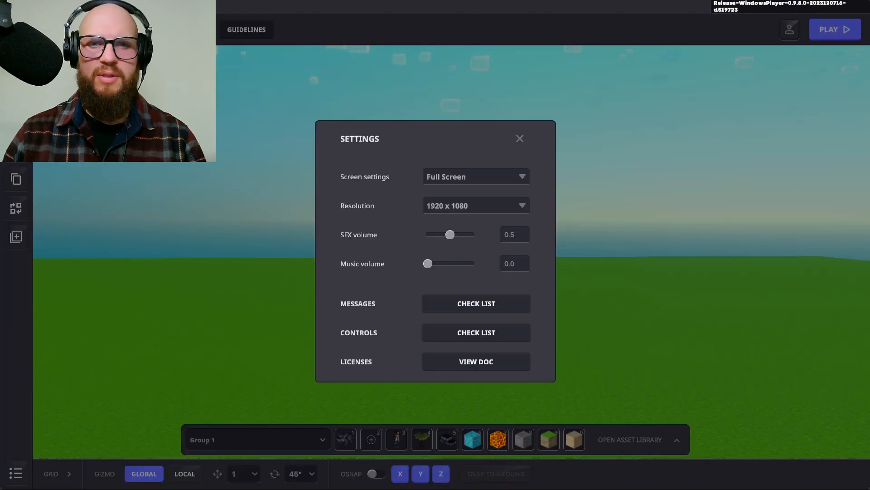
click(472, 332)
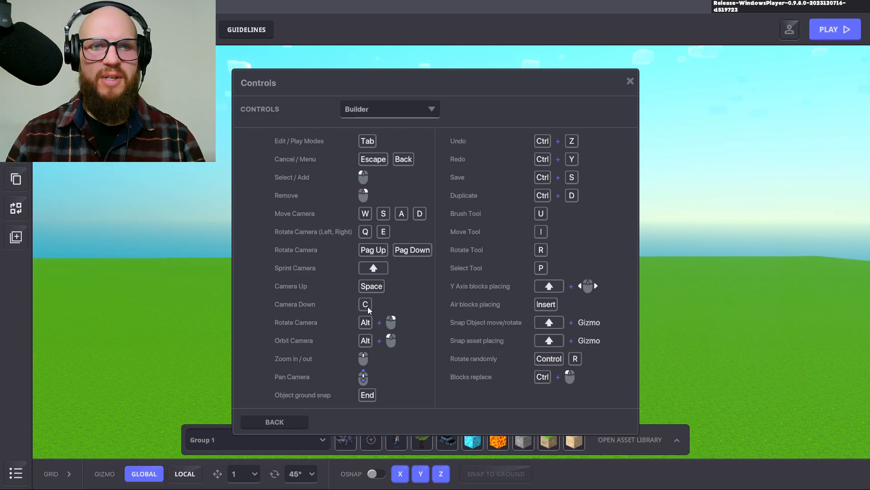
click(629, 83)
Step: View the terrain and spawn point from different heights and angles by raising, lowering, turning and sidestepping the camera
key(Page_Up)
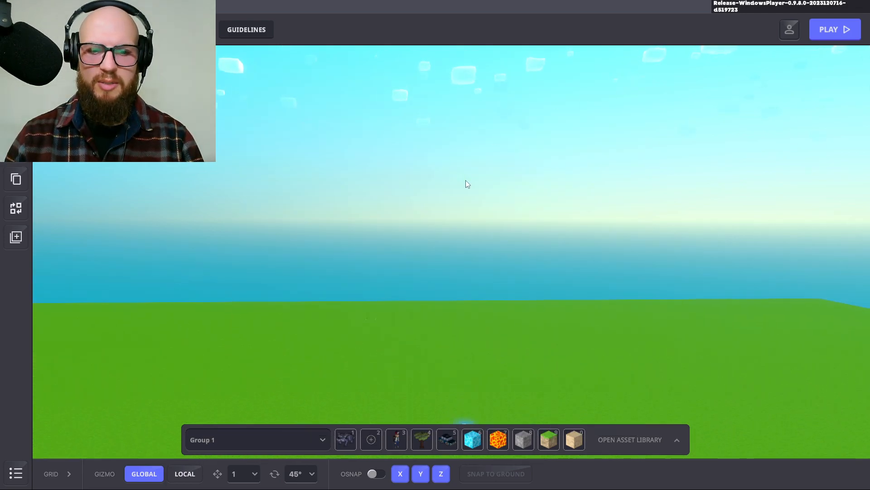
key(c)
key(space)
key(c)
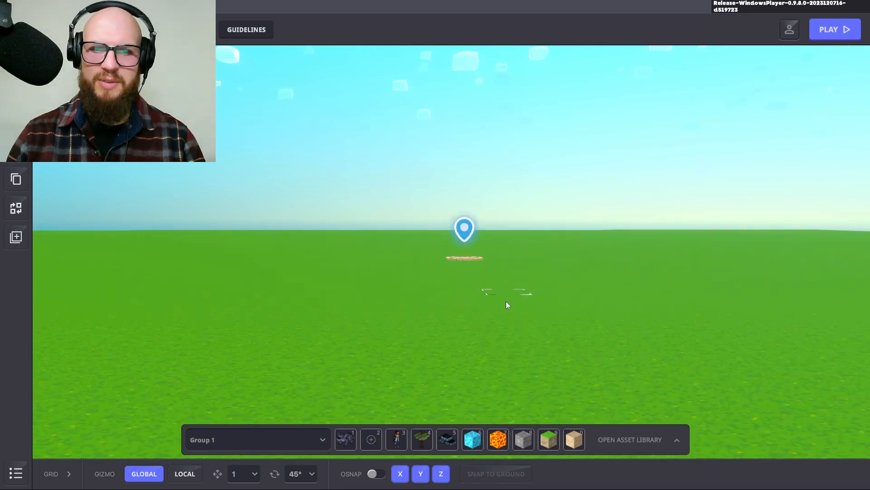
key(space)
right_drag(528, 235, 420, 268)
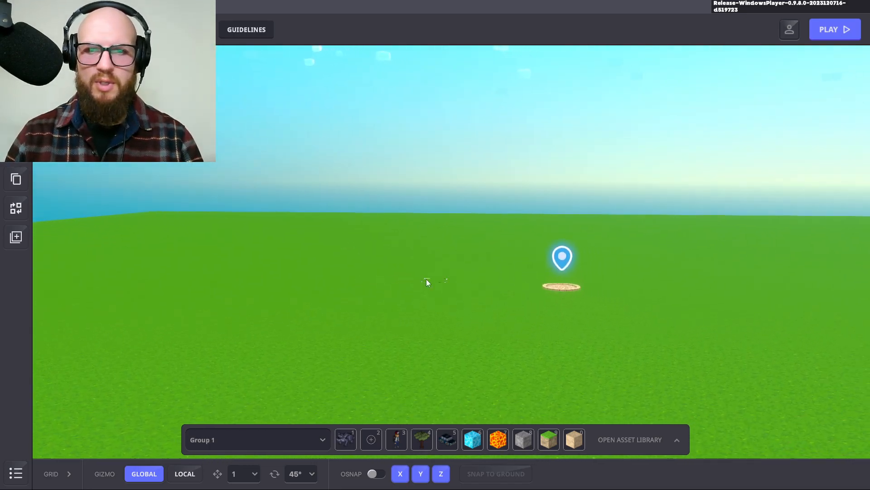
key(d)
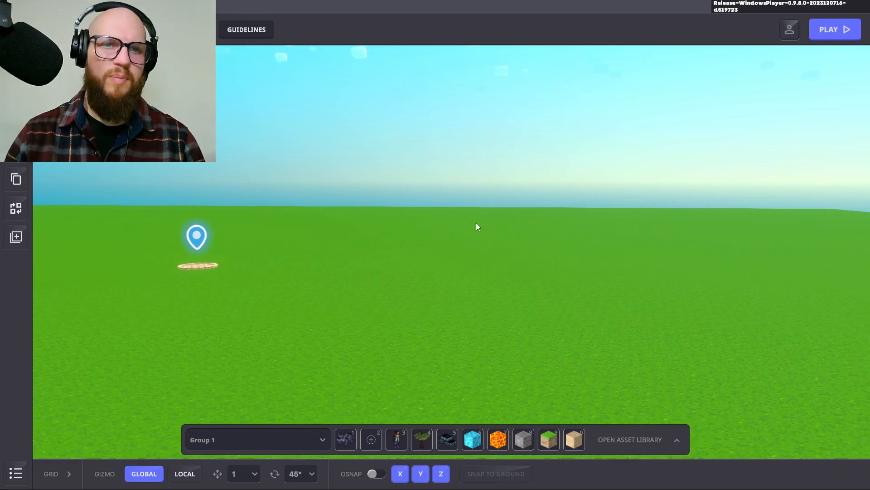
right_drag(476, 227, 217, 186)
key(a)
mouse_move(382, 246)
right_down()
mouse_move(605, 225)
mouse_move(390, 225)
mouse_move(373, 231)
mouse_move(651, 231)
mouse_move(303, 221)
mouse_move(370, 213)
mouse_move(352, 169)
mouse_move(352, 205)
mouse_move(456, 271)
mouse_move(458, 262)
mouse_move(428, 314)
mouse_move(479, 385)
mouse_move(452, 362)
mouse_move(408, 375)
mouse_move(435, 338)
mouse_move(430, 345)
right_up()
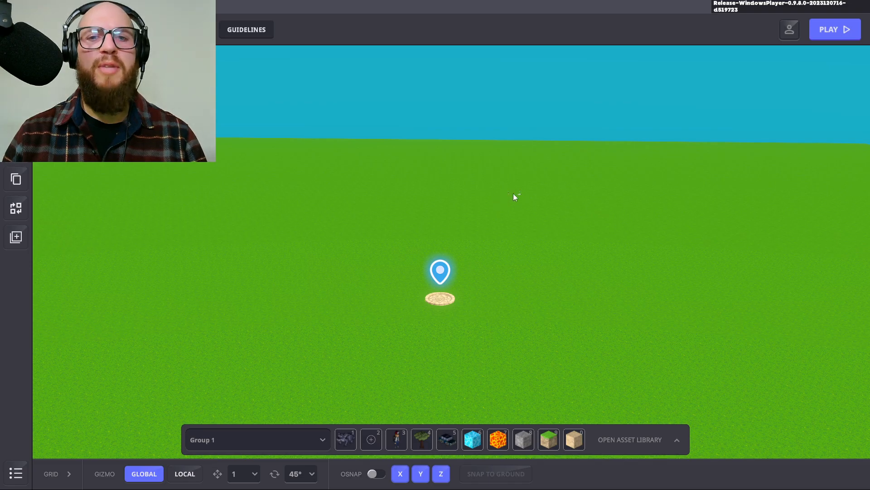
Step: Place two separate Soil with Grass 03 blocks on the terrain beyond the spawn point and undo both placements
click(548, 440)
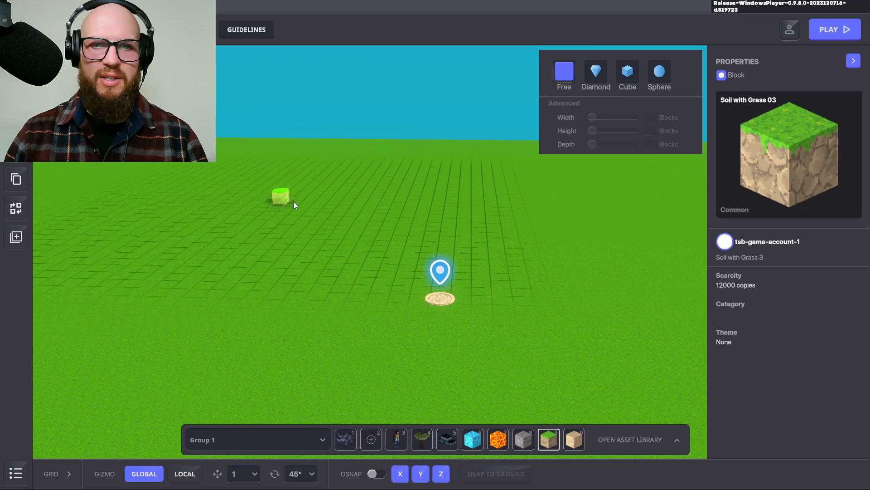
click(317, 178)
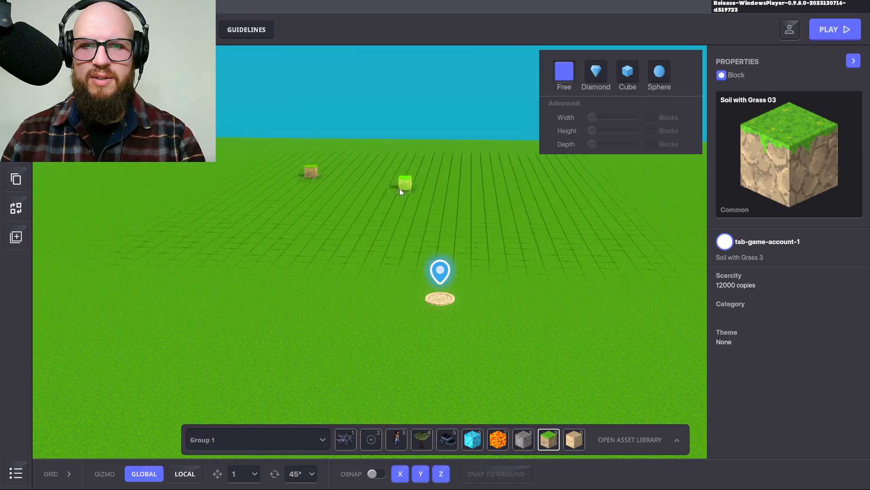
click(369, 184)
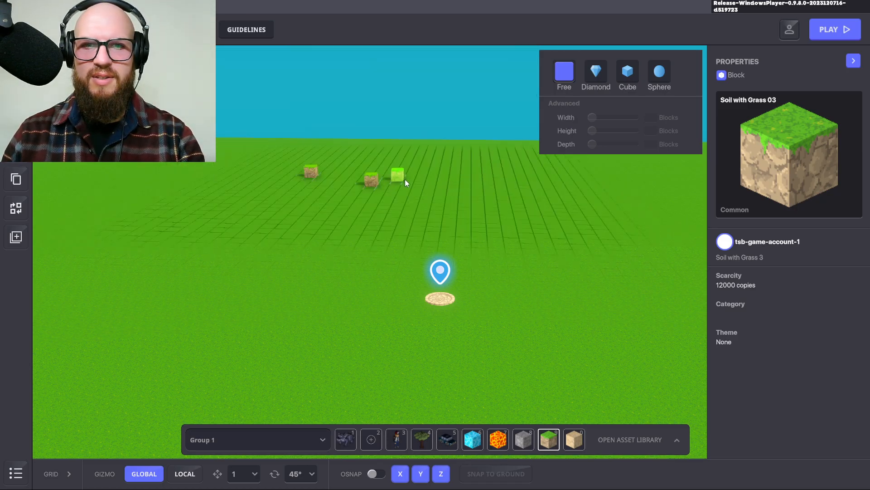
key(ctrl+z)
key(ctrl+z)
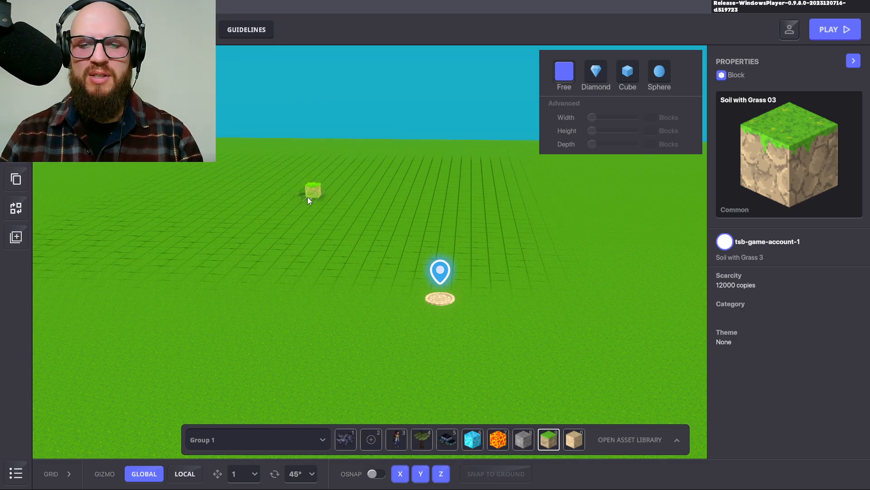
Step: Switch to the vertical placement grid, place adjoining Soil with Grass 03 blocks beyond the spawn point, and undo them
key(shift)
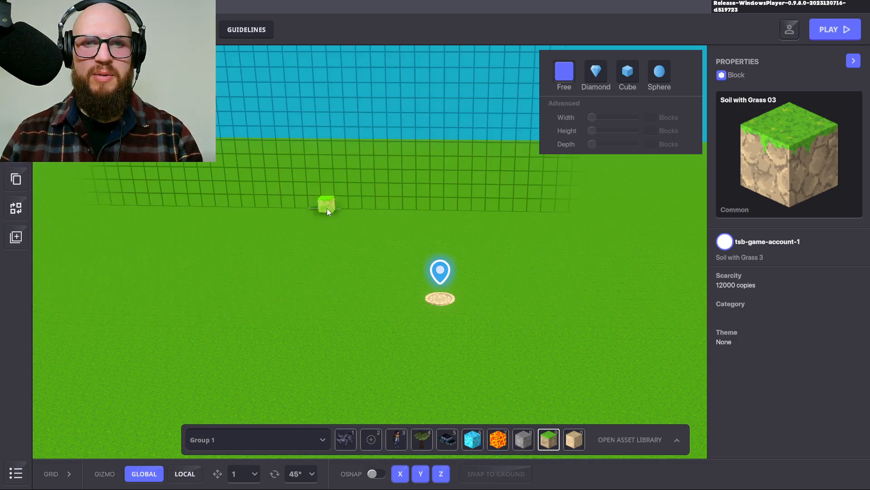
click(327, 210)
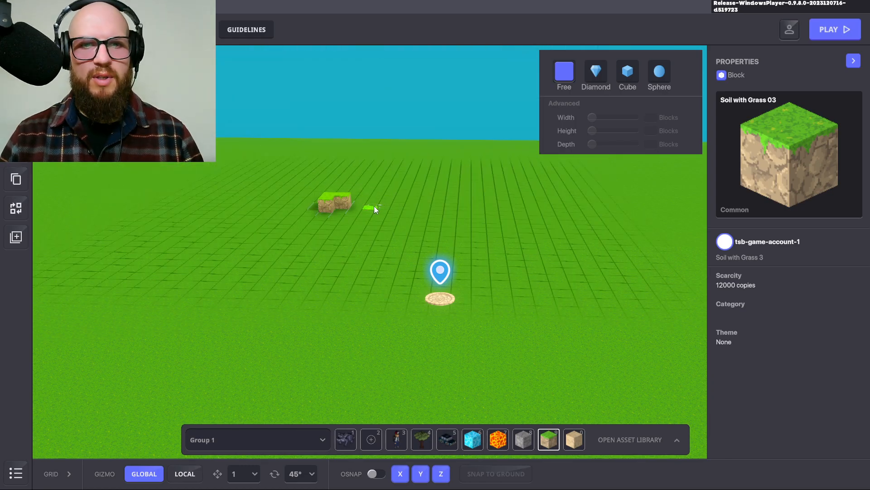
key(ctrl+z)
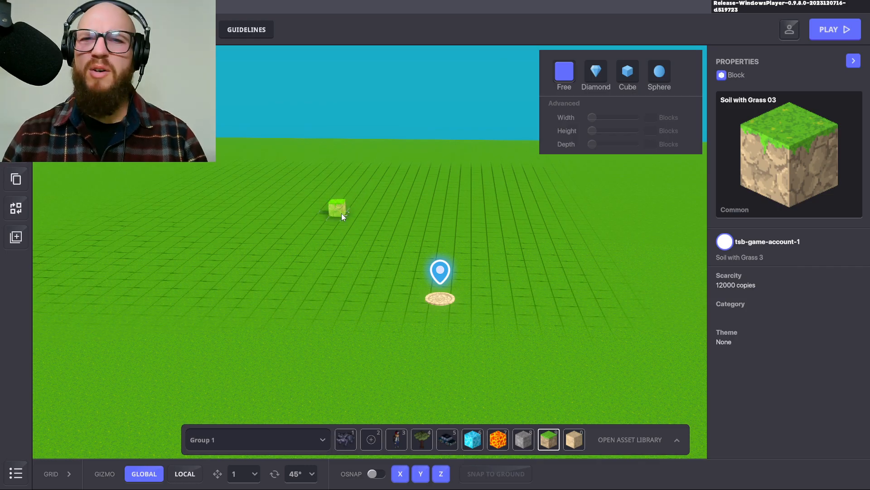
Step: Hide the block's properties and turn the view across the open terrain around the spawn point
right_drag(246, 258, 326, 284)
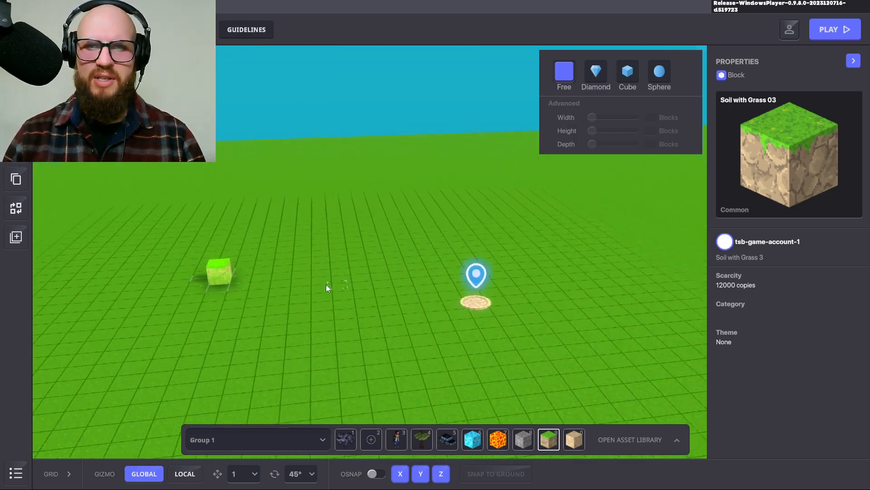
click(854, 62)
right_drag(300, 282, 367, 278)
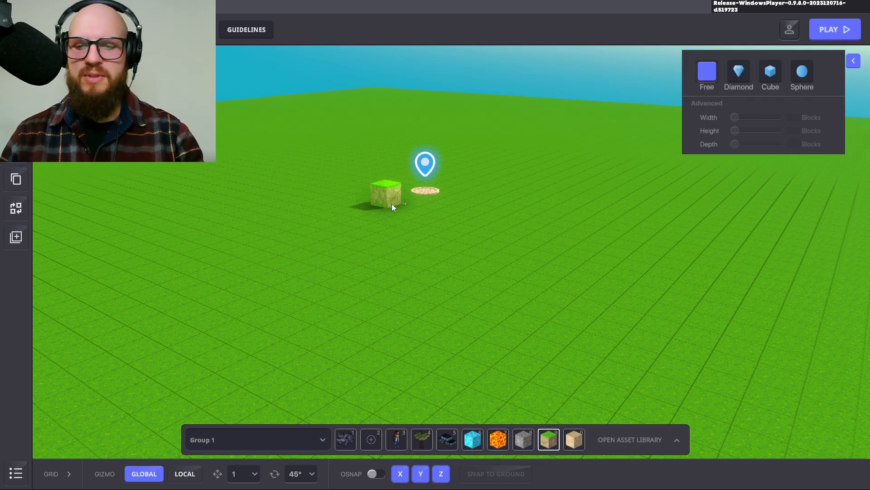
Step: Fill the whole open terrain with a layer of Soil with Grass 03 blocks two times, undoing each fill
click(364, 199)
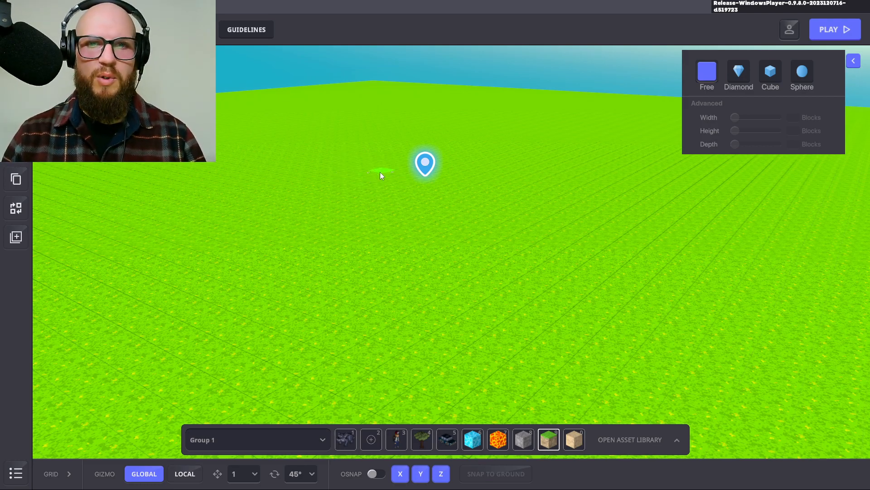
key(ctrl+z)
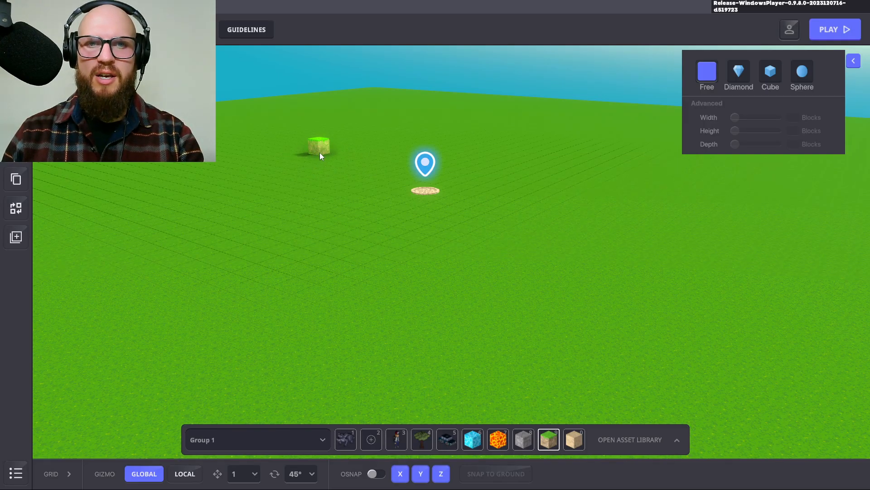
click(319, 153)
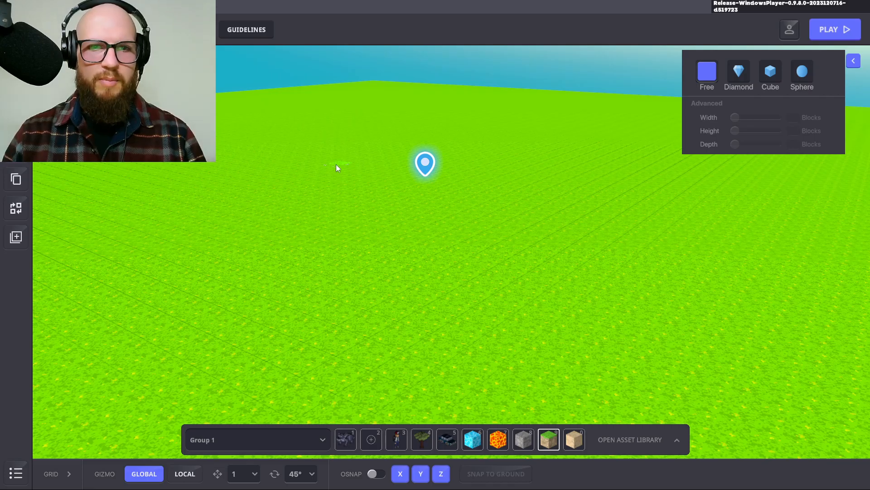
key(ctrl+z)
Step: Draw a wide, closed ring of Soil with Grass 03 blocks one block high around the spawn point
drag(227, 195, 590, 364)
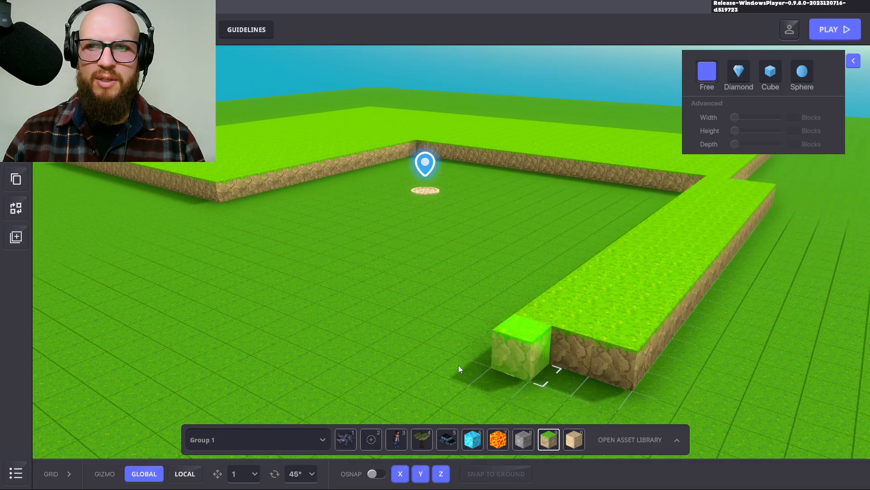
drag(126, 179, 422, 383)
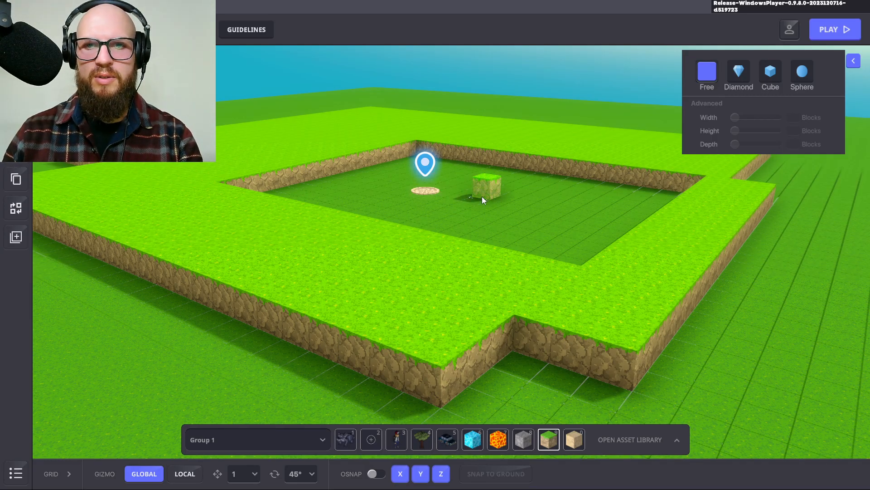
Step: Fill the enclosed area inside the ring with Soil with Grass 03 blocks, undo it, then redo and undo the fill again
click(482, 195)
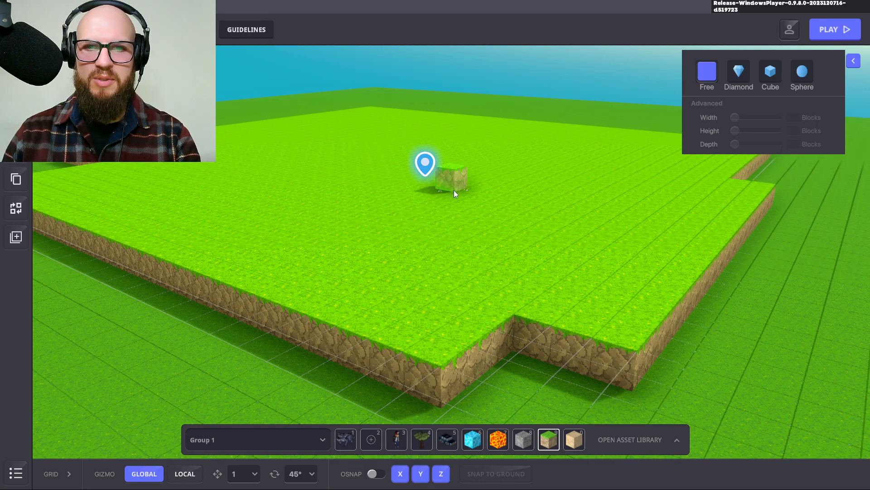
key(ctrl+z)
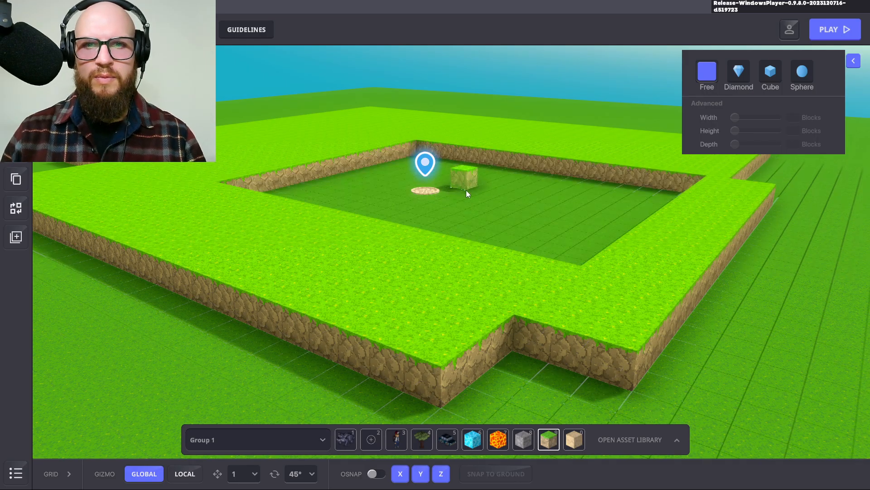
scroll(470, 207, down, 5)
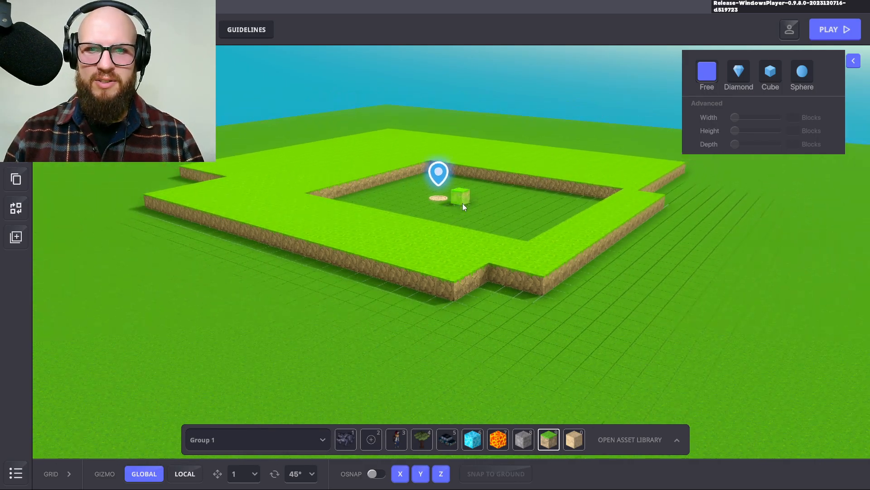
middle_drag(472, 203, 458, 212)
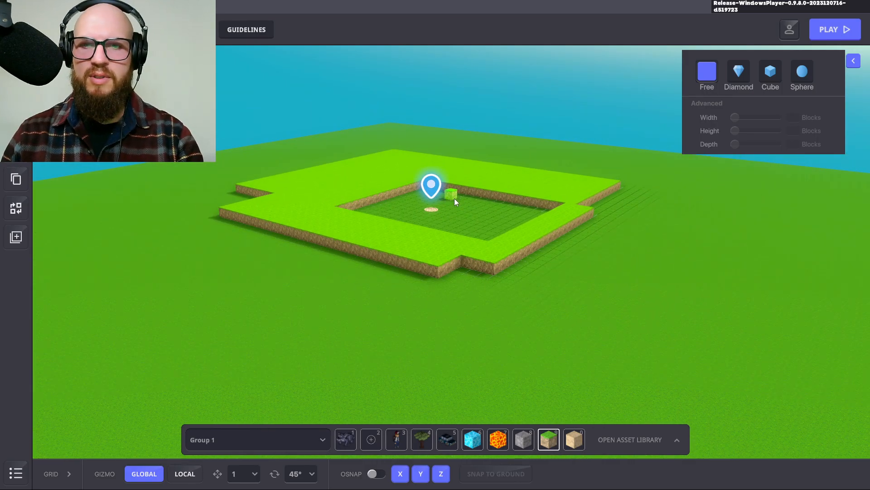
key(ctrl+y)
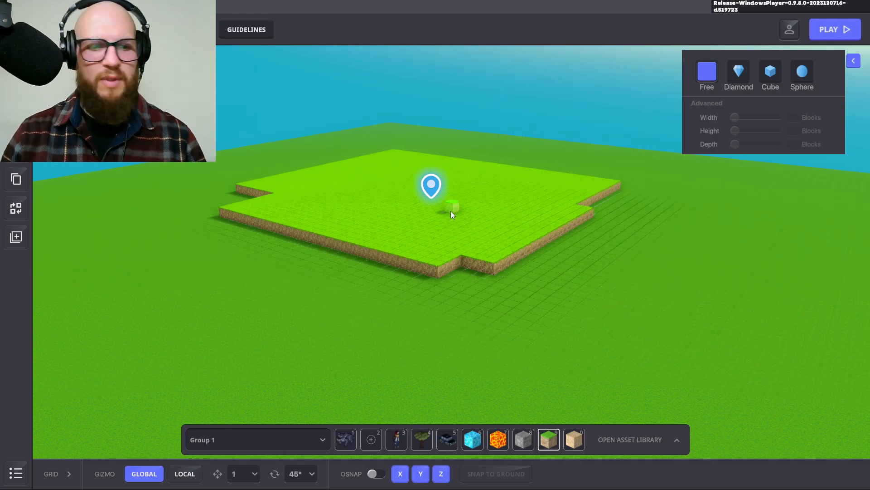
key(ctrl+z)
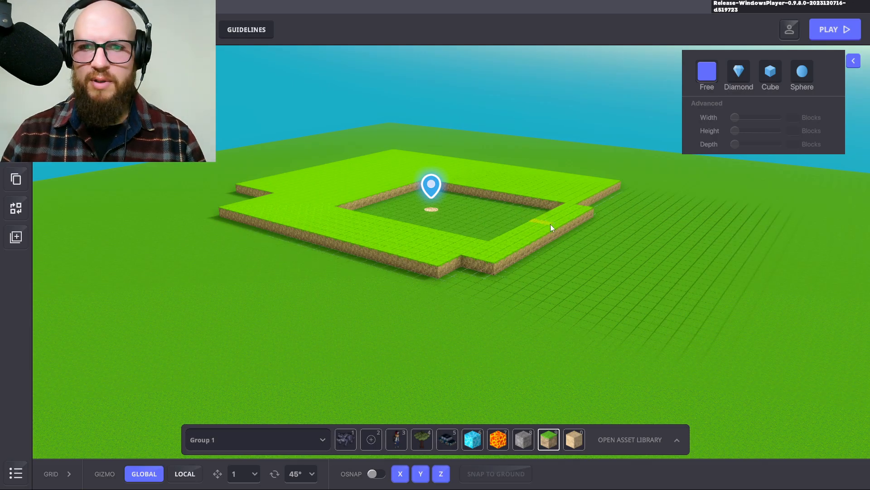
Step: Cut a gap in the ring, try filling the terrain from inside it, and undo everything back to before the near side was drawn
click(529, 248)
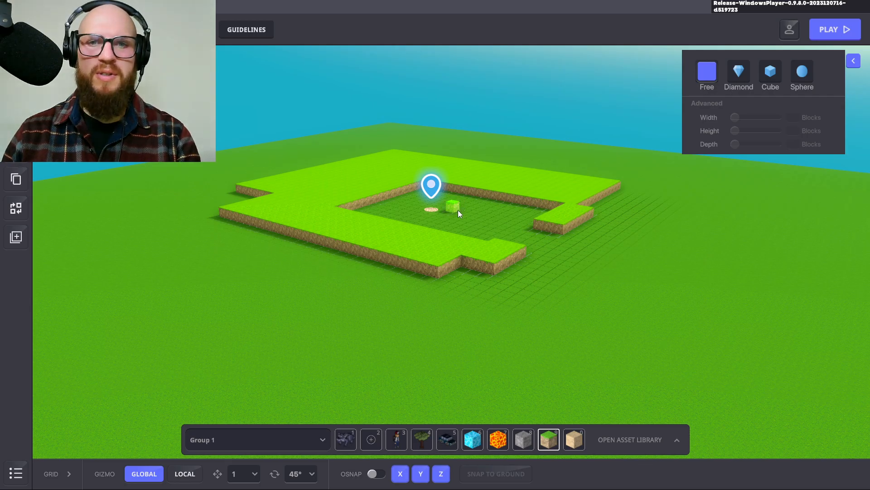
click(458, 210)
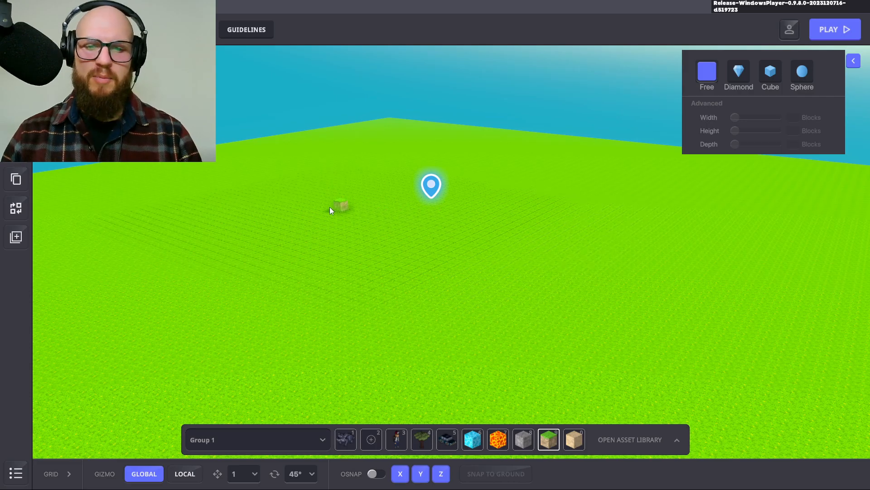
drag(268, 195, 476, 238)
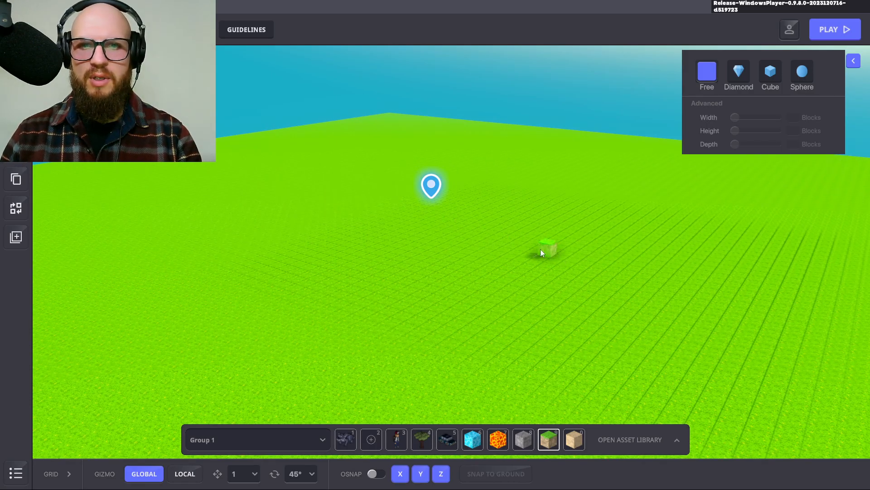
key(ctrl+z)
key(ctrl+z)
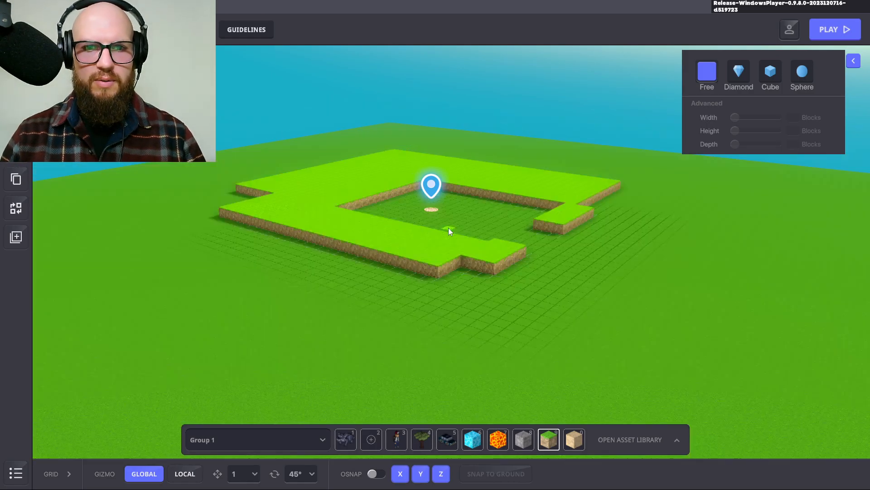
key(ctrl+z)
key(ctrl+z)
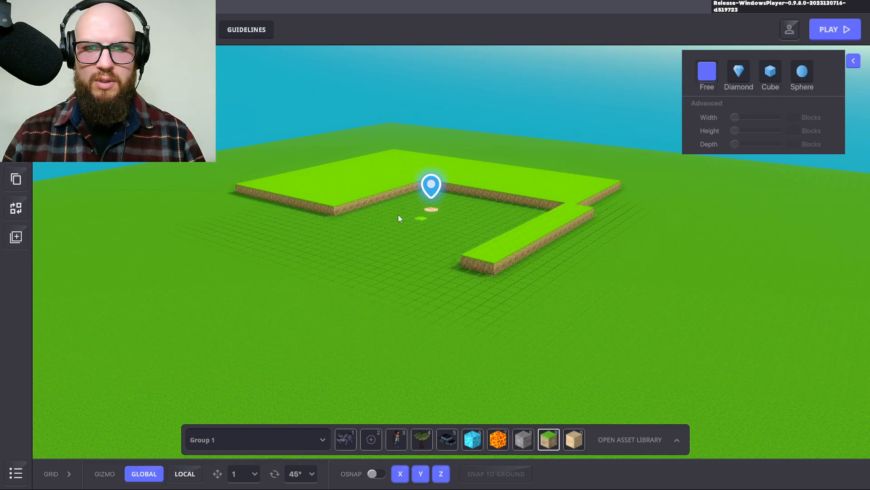
Step: Redraw the near side to close the ring and fill the enclosed area around the spawn point with Soil with Grass 03 blocks
drag(295, 210, 421, 290)
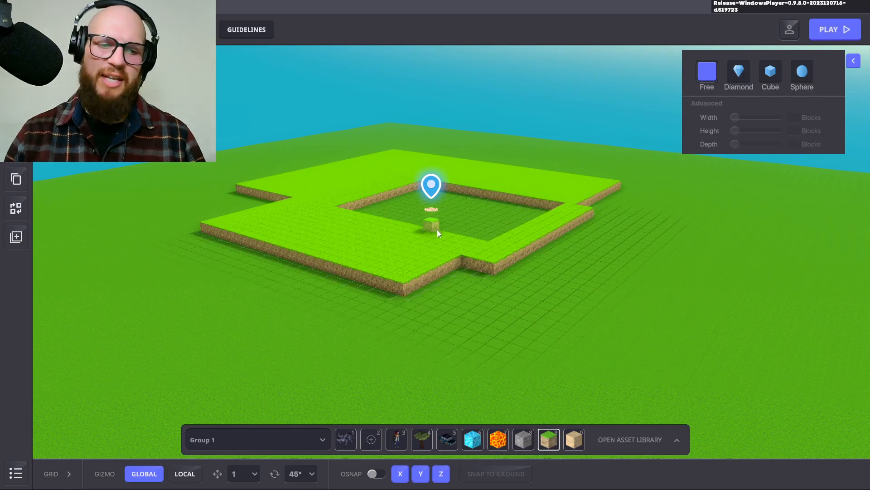
right_drag(385, 225, 421, 307)
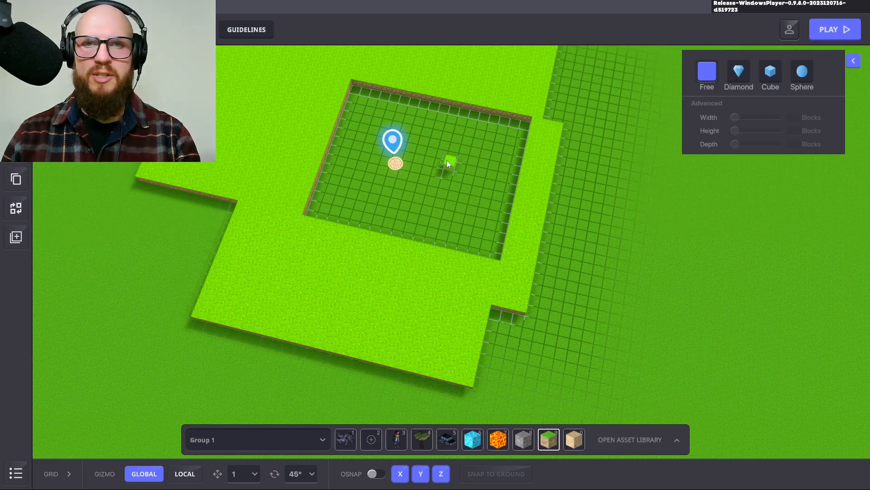
key(ctrl+z)
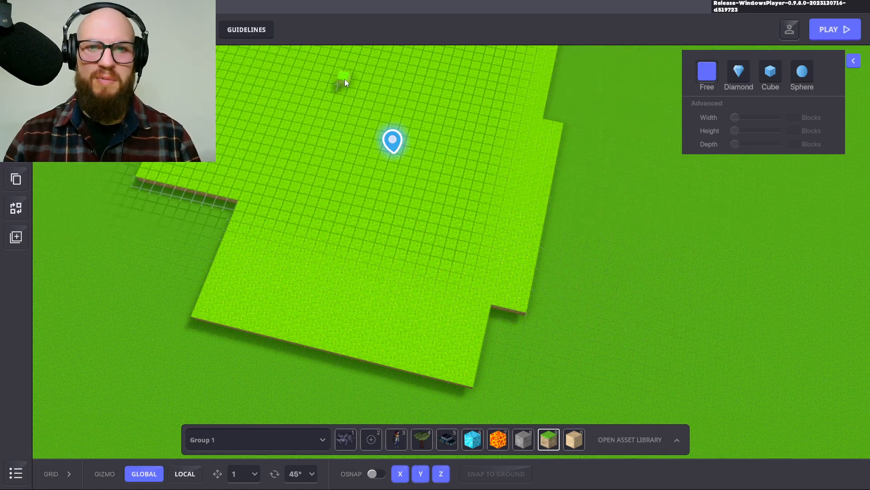
Step: Draw eight rectangular Soil with Grass 03 slabs beside and overlapping the large platform, leaving low channels open between them
drag(608, 138, 739, 214)
drag(810, 312, 659, 378)
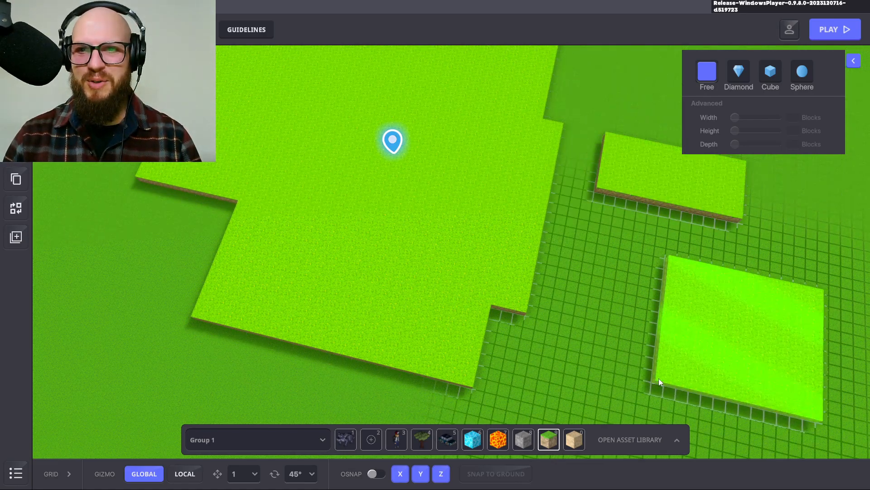
drag(586, 322, 532, 260)
drag(605, 235, 700, 154)
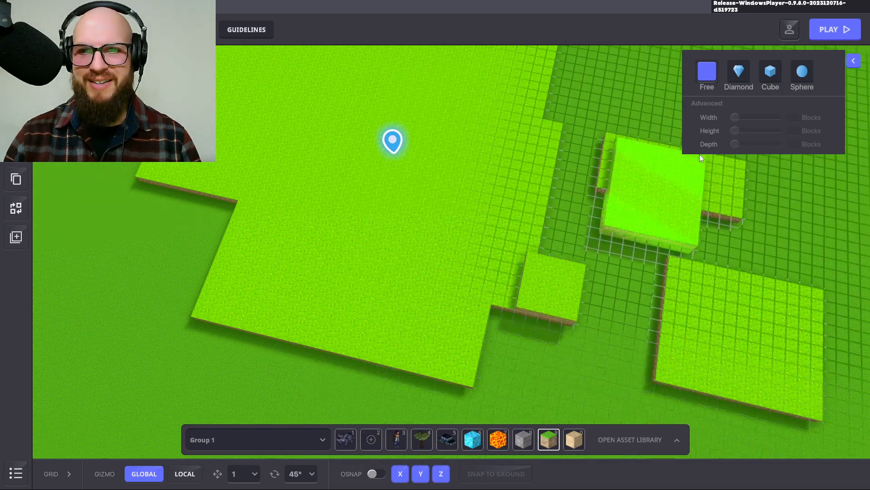
mouse_move(816, 192)
mouse_down()
mouse_move(777, 252)
mouse_move(753, 383)
mouse_up()
mouse_move(671, 370)
mouse_down()
mouse_move(494, 364)
mouse_move(459, 353)
mouse_up()
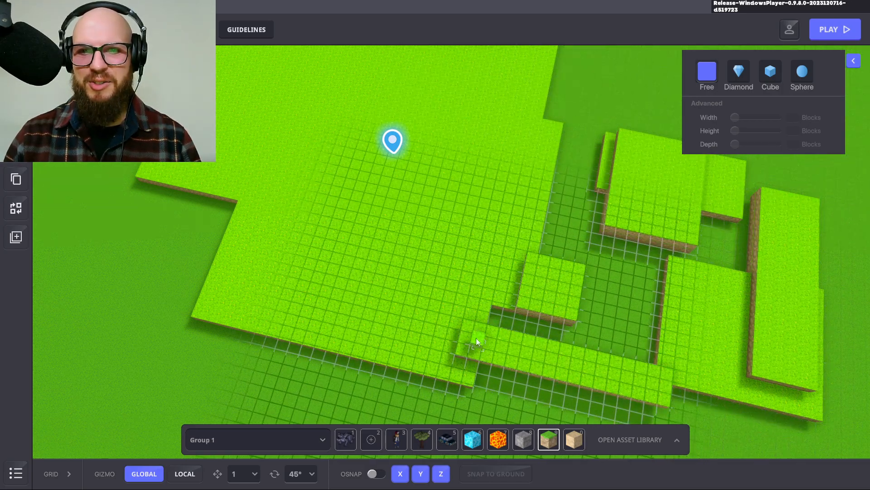
drag(471, 307, 494, 183)
mouse_move(515, 57)
mouse_down()
mouse_move(611, 77)
mouse_move(698, 165)
mouse_up()
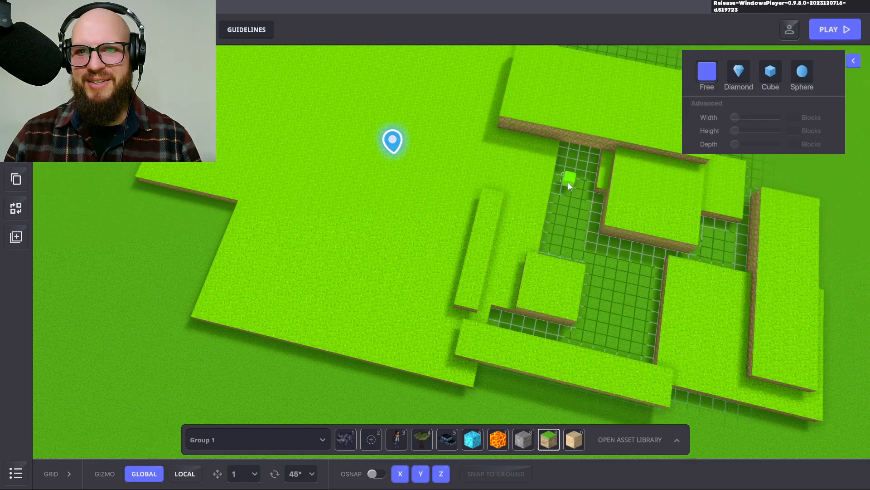
Step: Paint several patches of water blocks on the low ground in the channels between the grass slabs
click(472, 438)
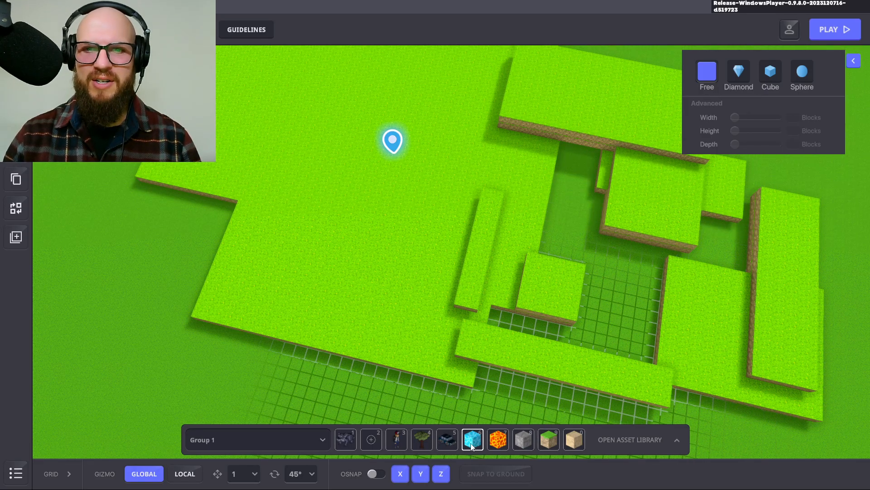
drag(579, 177, 607, 243)
drag(622, 293, 636, 299)
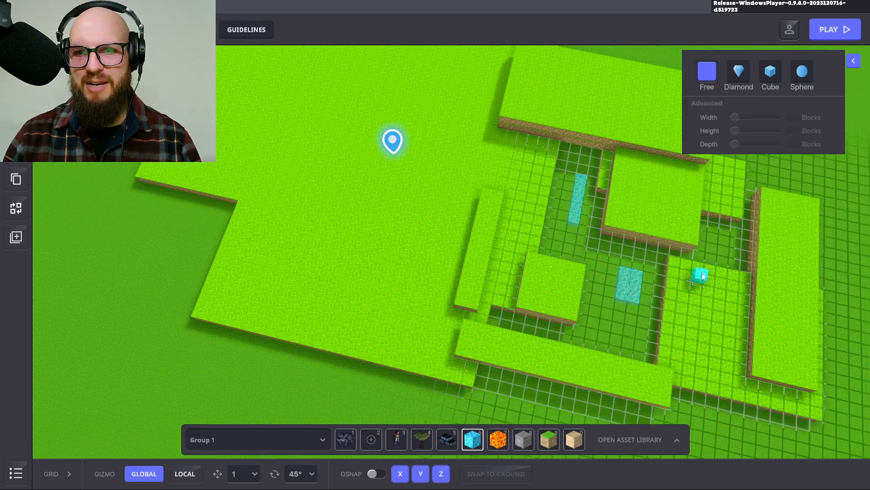
click(724, 241)
drag(595, 258, 580, 246)
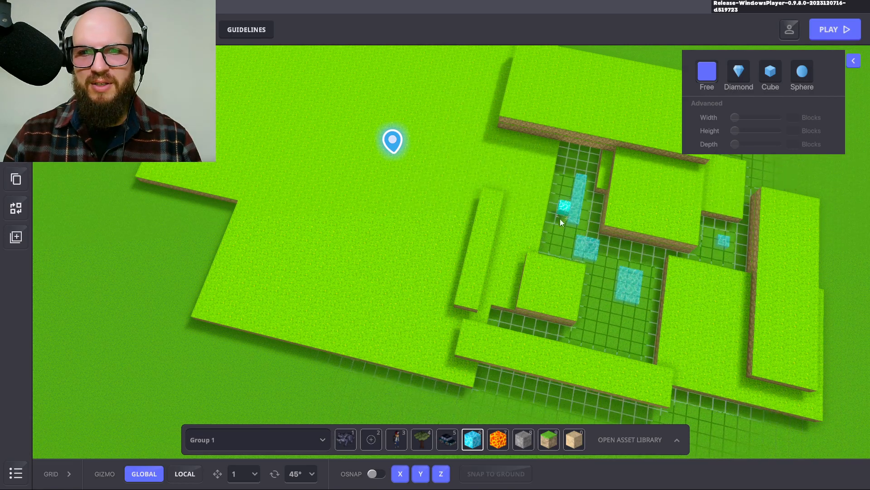
drag(559, 211, 572, 226)
click(568, 240)
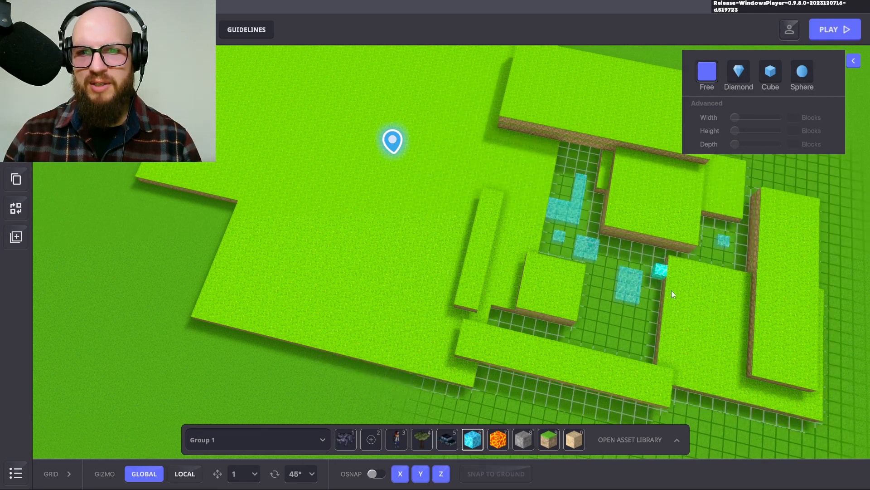
drag(613, 270, 653, 303)
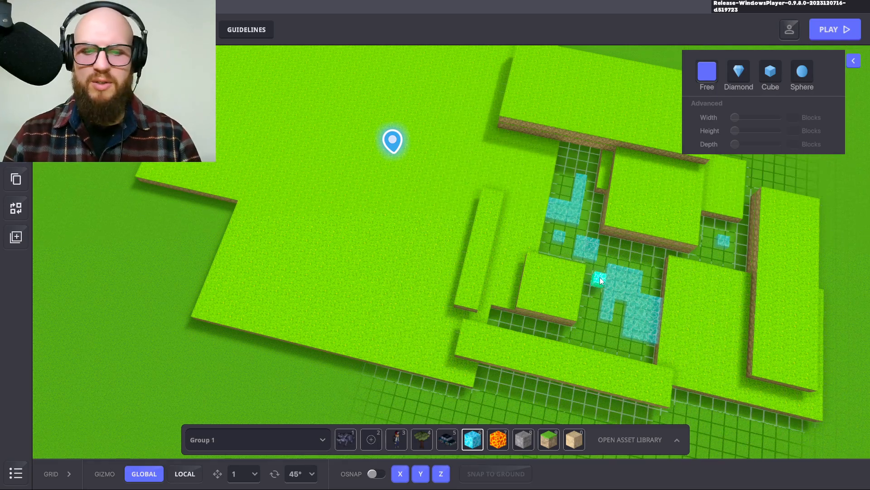
Step: Try to fill the channels between the grass slabs with water blocks, and undo the fill
click(588, 225)
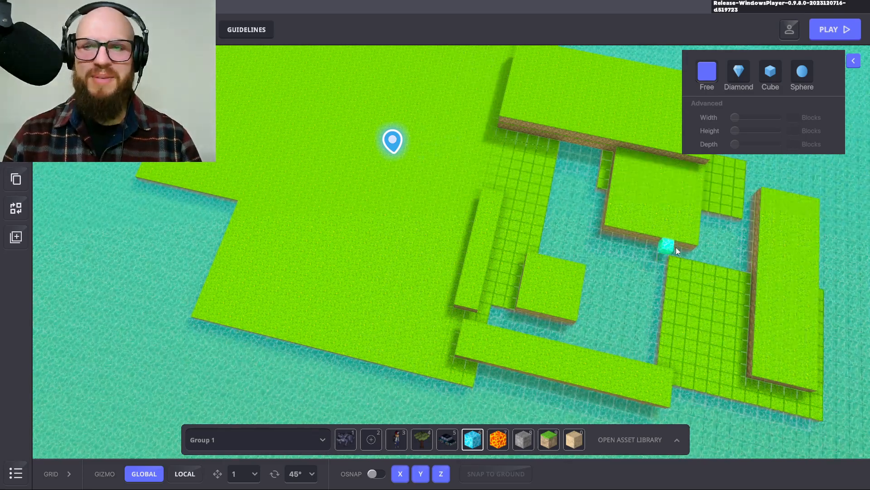
middle_drag(717, 261, 553, 242)
scroll(554, 241, down, 2)
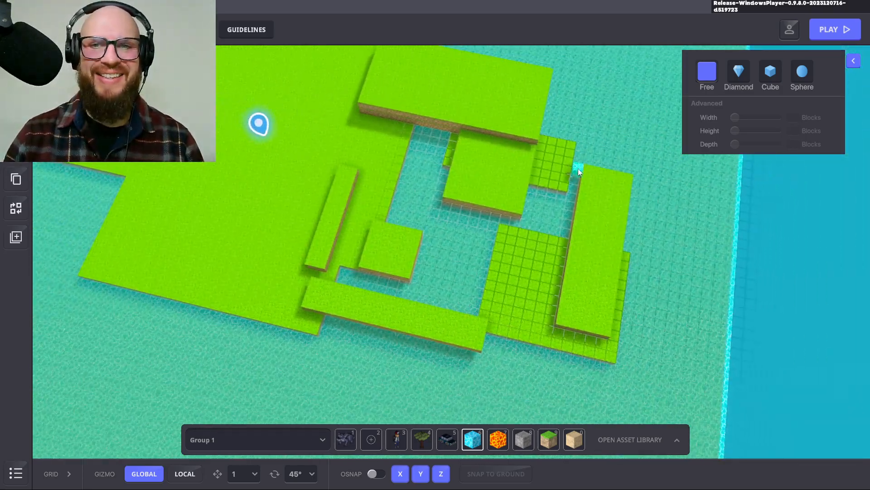
key(ctrl+z)
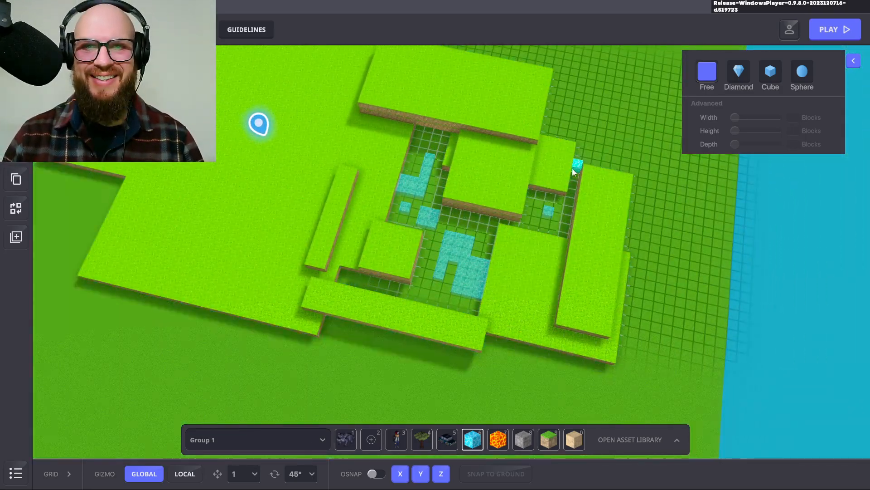
Step: Place Soil with Grass 03 blocks beside the end of the long raised slab, try the water fill again, and undo it
click(549, 440)
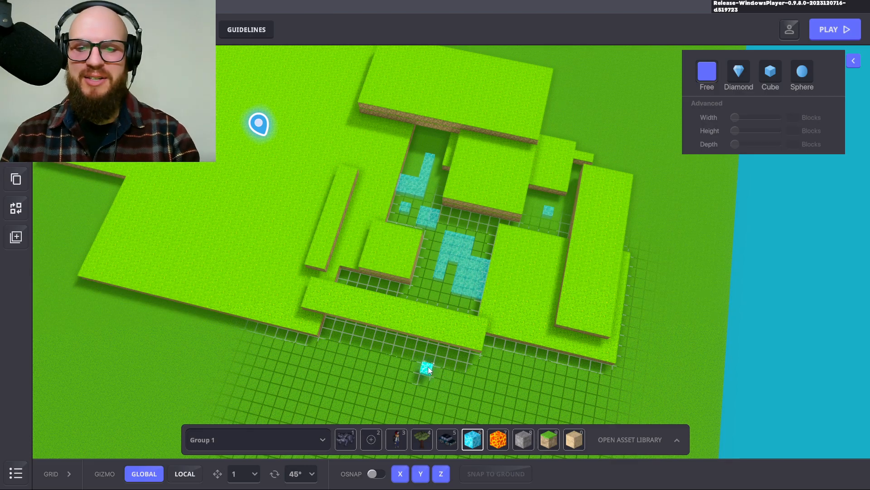
click(460, 231)
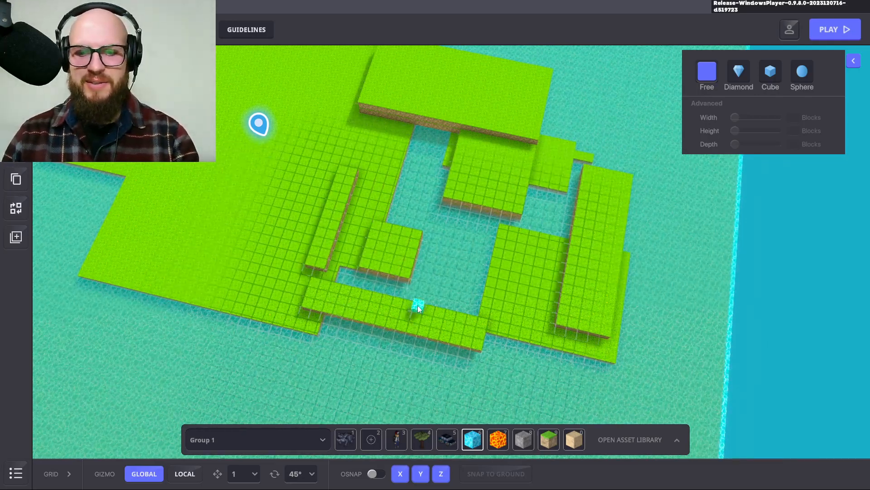
key(ctrl+z)
Step: Close the gap beneath the near raised slab with a row of Soil with Grass 03 blocks
right_drag(421, 328, 439, 143)
click(549, 437)
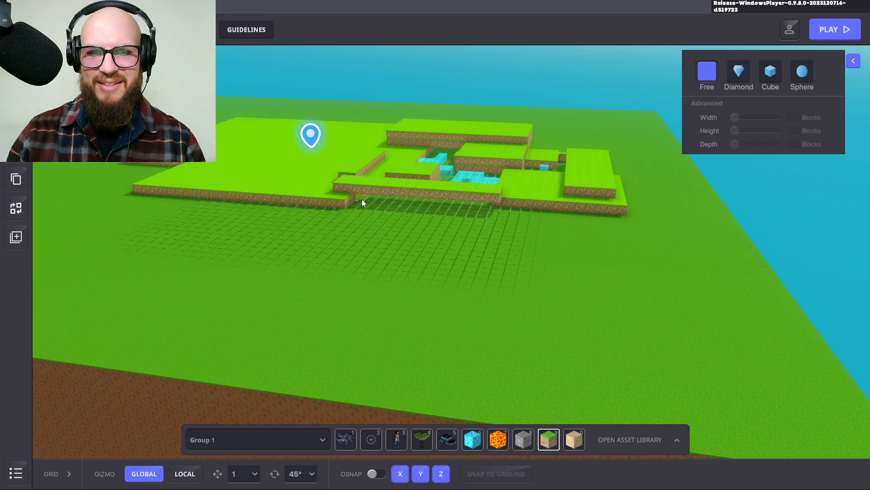
drag(361, 200, 503, 222)
right_drag(504, 221, 293, 211)
scroll(293, 210, up, 5)
scroll(261, 211, down, 5)
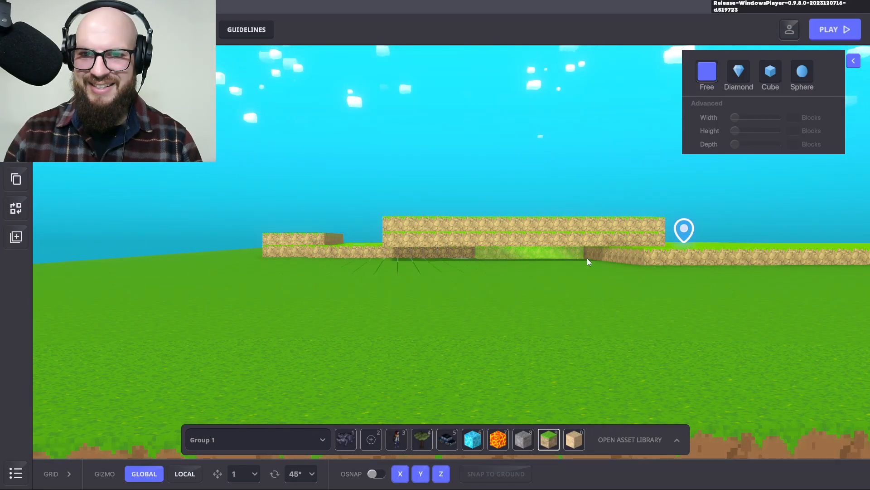
Step: Close the remaining corner gap at the end of the long raised slab with a Soil with Grass 03 block
right_drag(478, 271, 524, 357)
scroll(531, 350, down, 5)
scroll(524, 357, up, 3)
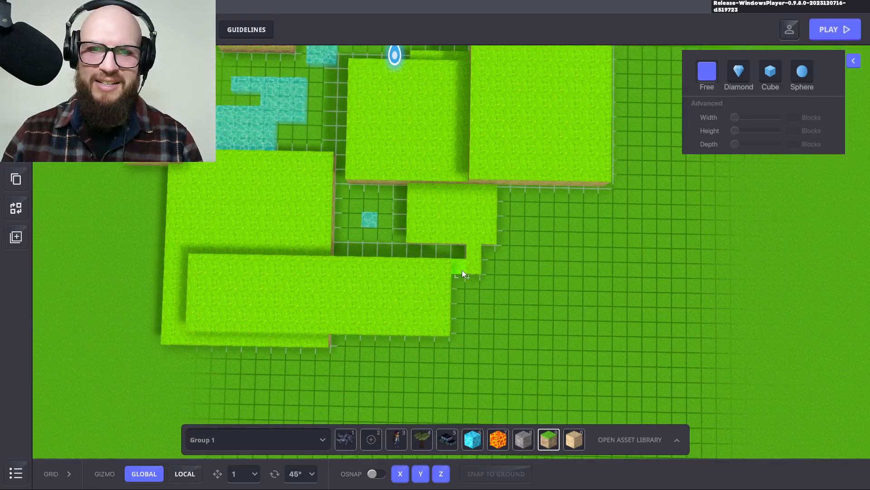
right_drag(376, 250, 389, 236)
scroll(459, 221, down, 3)
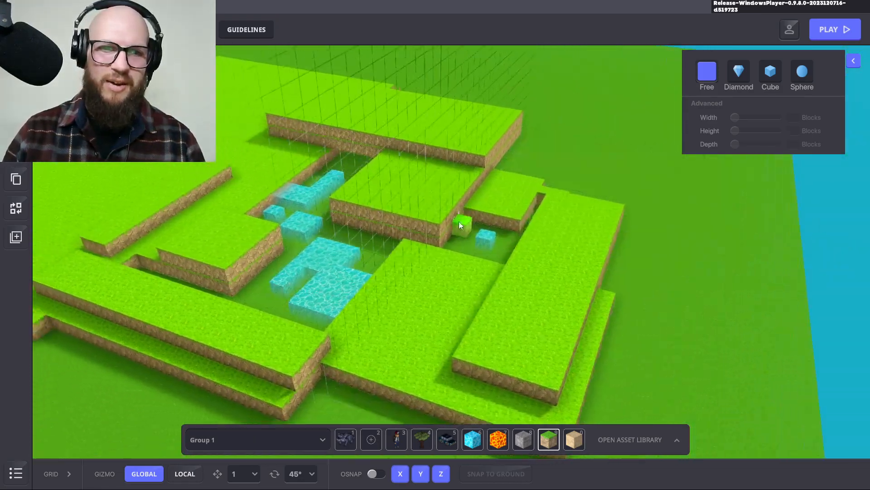
right_drag(459, 221, 456, 378)
Step: Fill the enclosed channels between the grass slabs with water blocks and inspect the pool from several angles
key(6)
scroll(388, 260, up, 3)
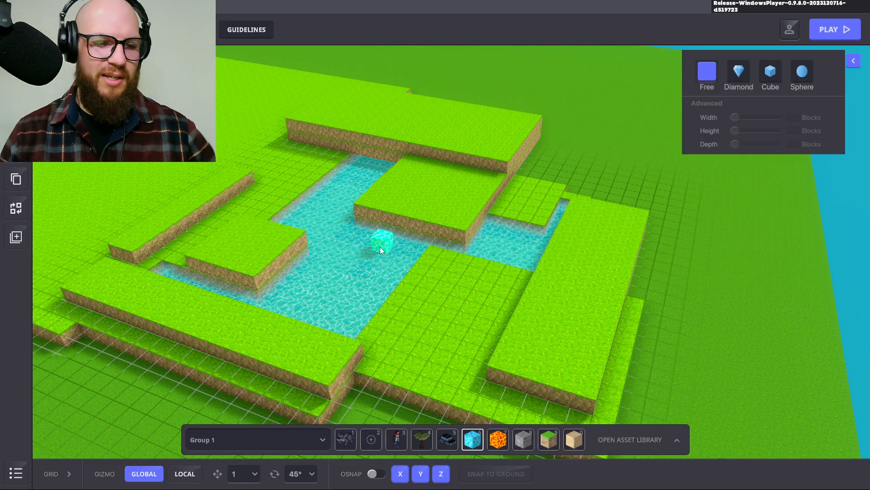
middle_drag(382, 287, 384, 278)
scroll(407, 246, down, 5)
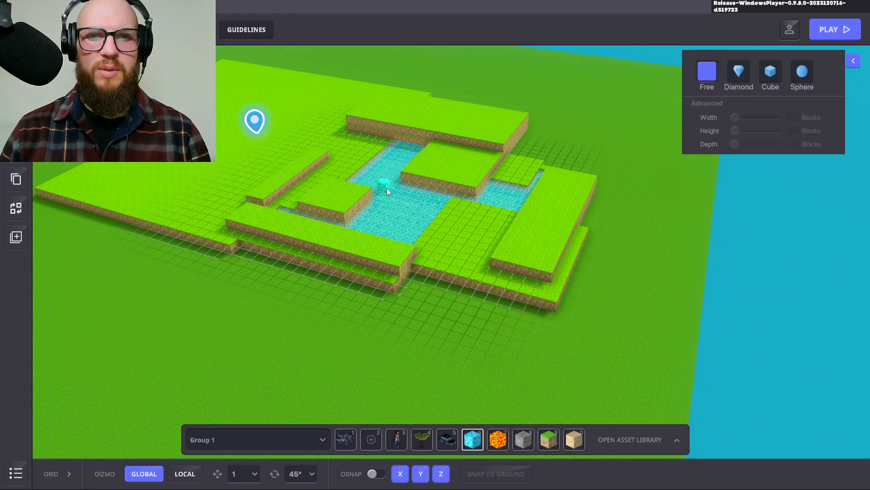
mouse_move(375, 216)
right_down()
mouse_move(469, 211)
mouse_move(454, 234)
mouse_move(244, 214)
mouse_move(405, 220)
mouse_move(488, 238)
mouse_move(456, 279)
mouse_move(502, 296)
mouse_move(410, 311)
mouse_move(497, 238)
mouse_move(423, 251)
right_up()
scroll(424, 252, up, 5)
scroll(427, 255, down, 5)
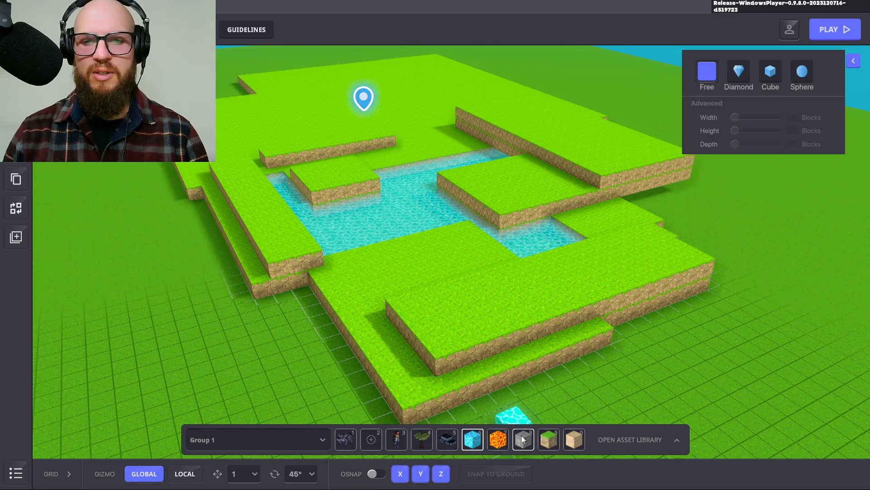
Step: Scatter six single sand blocks on the ground beside the stepped slabs and draw a long rectangular sand strip next to the large platform
click(573, 437)
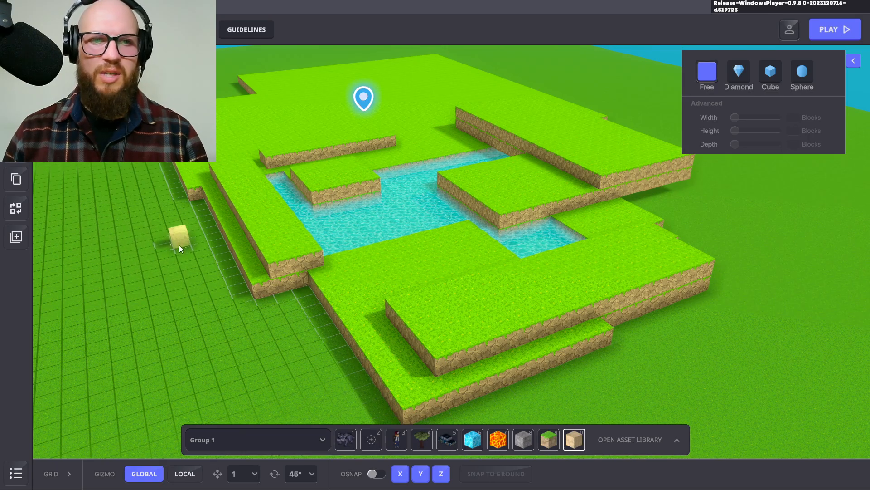
click(155, 240)
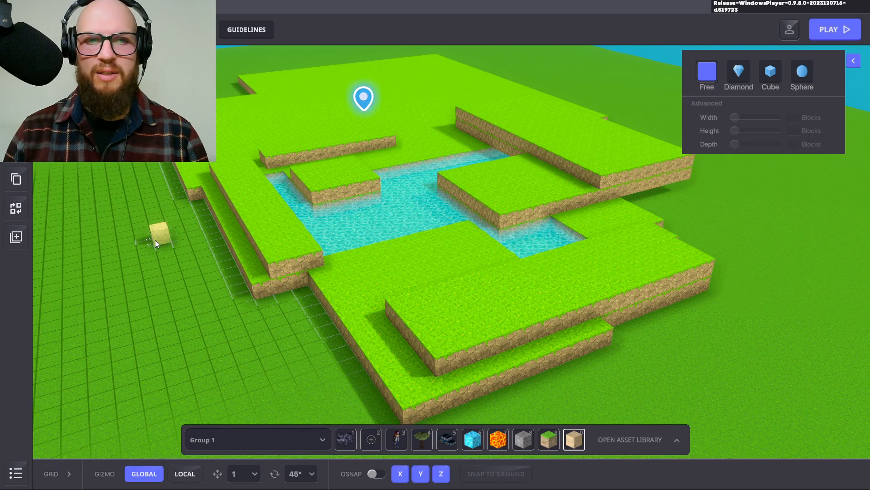
click(191, 240)
click(173, 292)
click(206, 313)
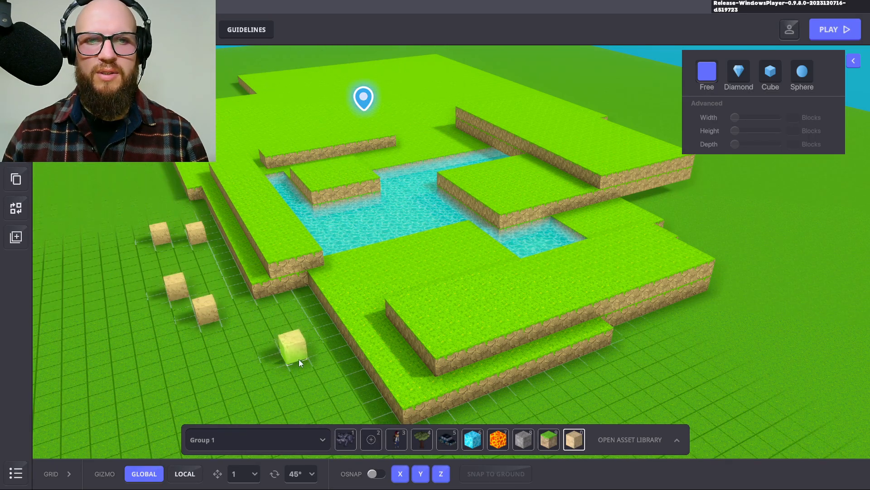
click(299, 360)
click(209, 265)
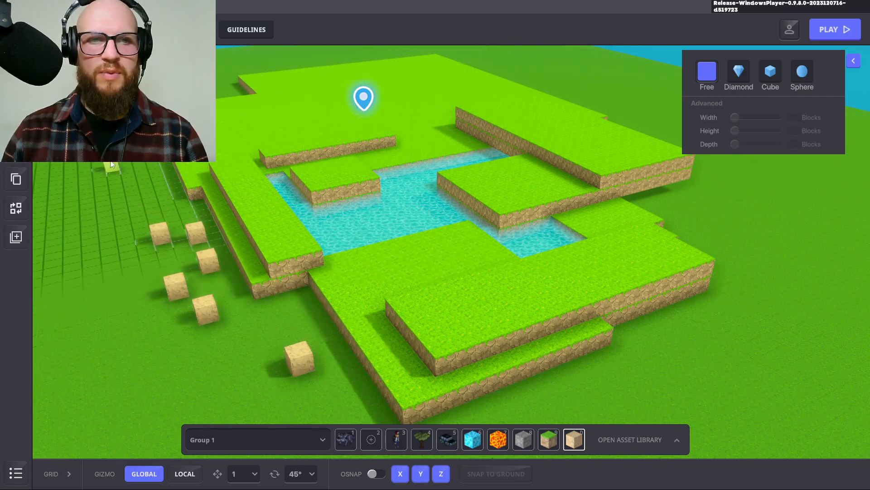
drag(114, 170, 59, 185)
Step: Try to fill the open ground around the grass platform with sand blocks, and undo the fill
key(s)
key(a)
key(w)
scroll(315, 331, down, 2)
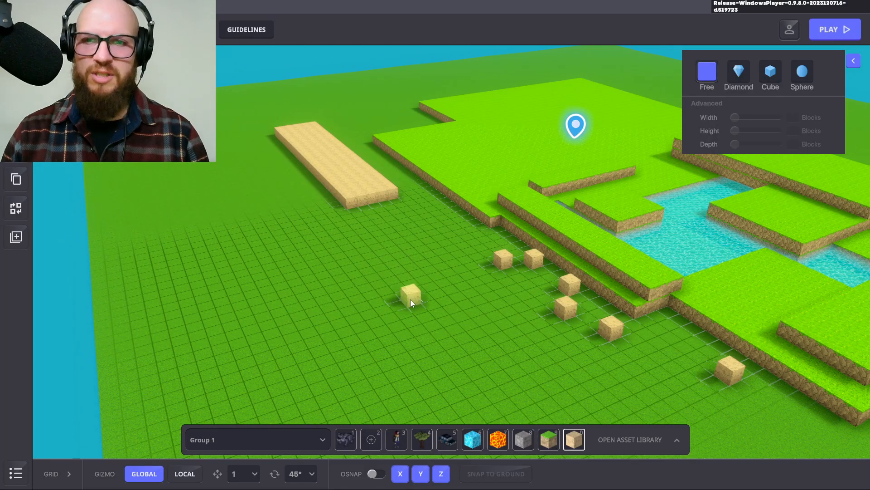
middle_drag(410, 299, 390, 278)
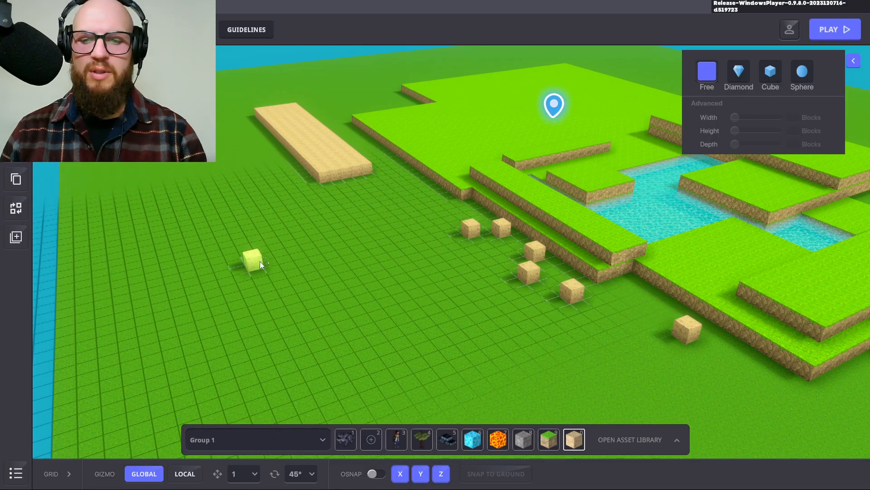
click(230, 214)
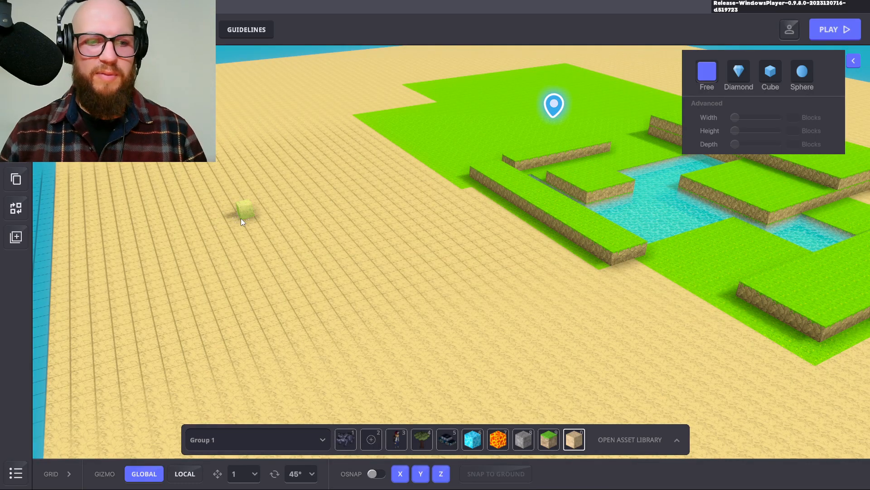
key(ctrl+z)
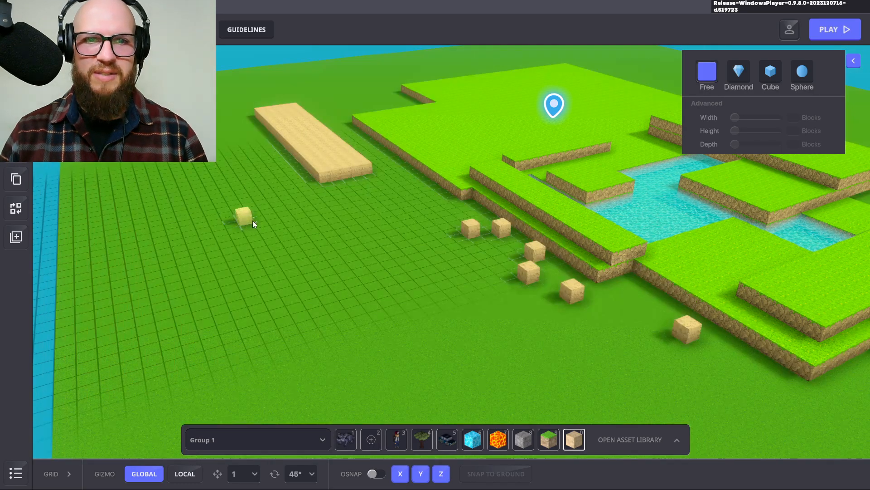
Step: Erase a run of sand blocks from the front row of the long sand strip, starting at its end corner
key(s)
key(d)
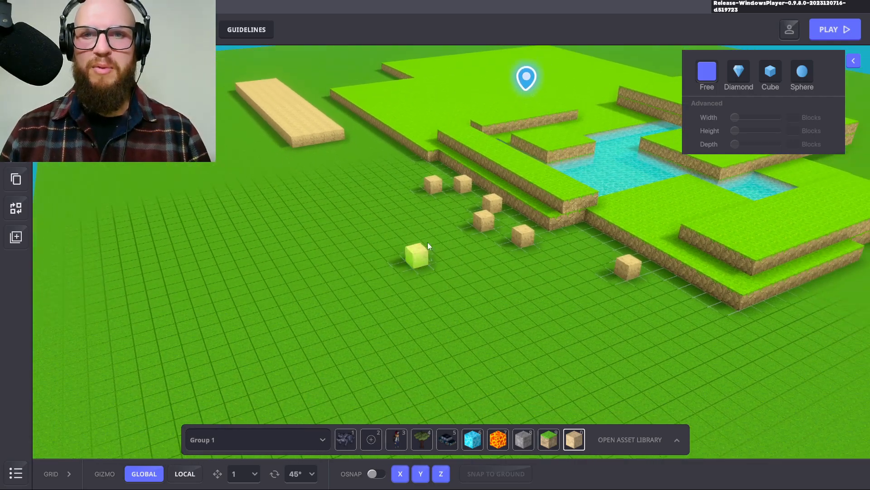
key(d)
key(s)
key(a)
key(w)
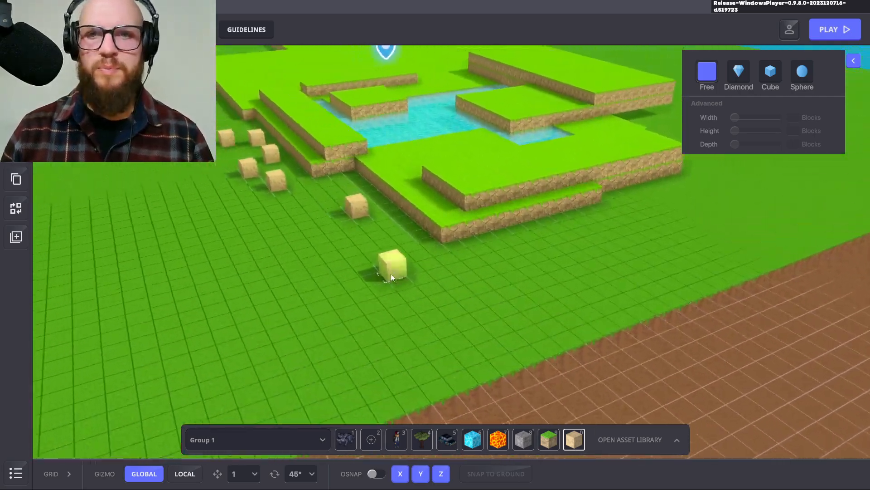
key(s)
middle_drag(539, 297, 562, 308)
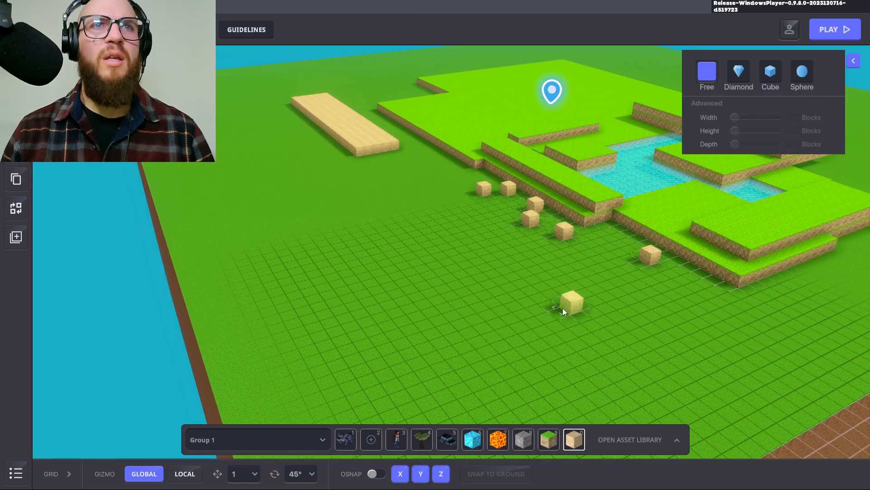
right_drag(409, 260, 504, 264)
middle_drag(421, 246, 761, 242)
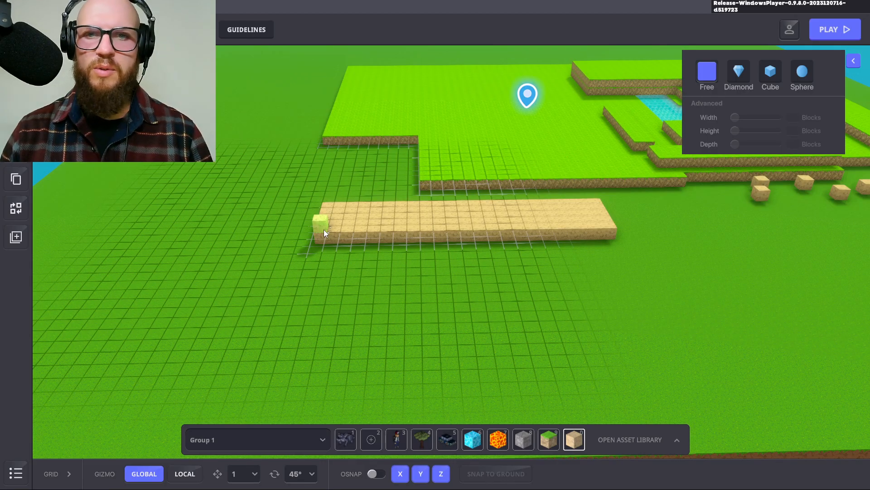
drag(323, 229, 413, 230)
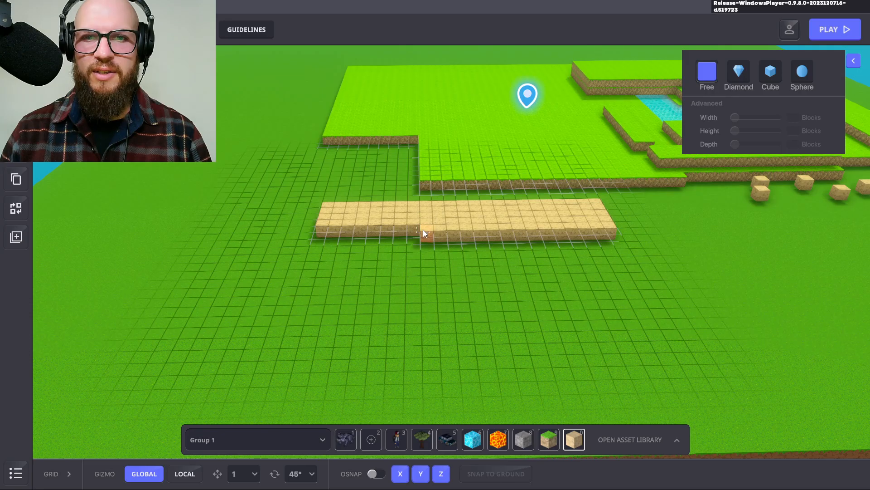
scroll(427, 235, up, 3)
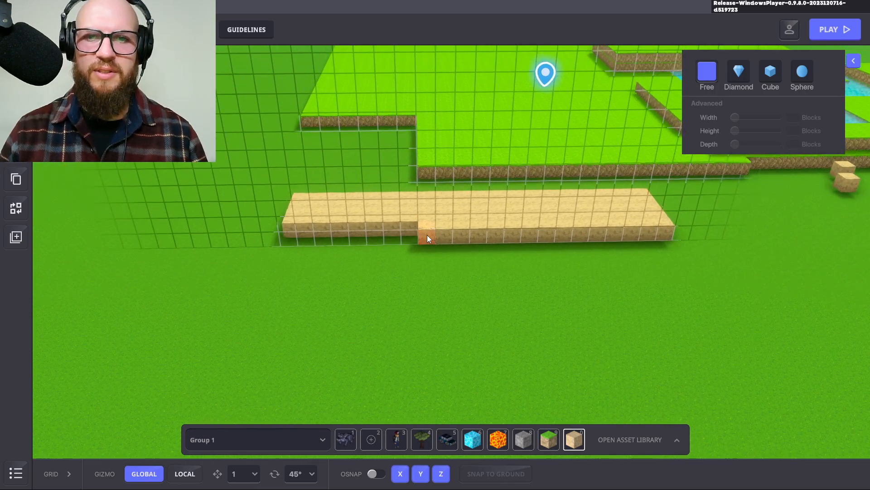
Step: Erase a two-row-deep notch from the front of the sand strip and add one raised sand block beside it
scroll(427, 235, up, 3)
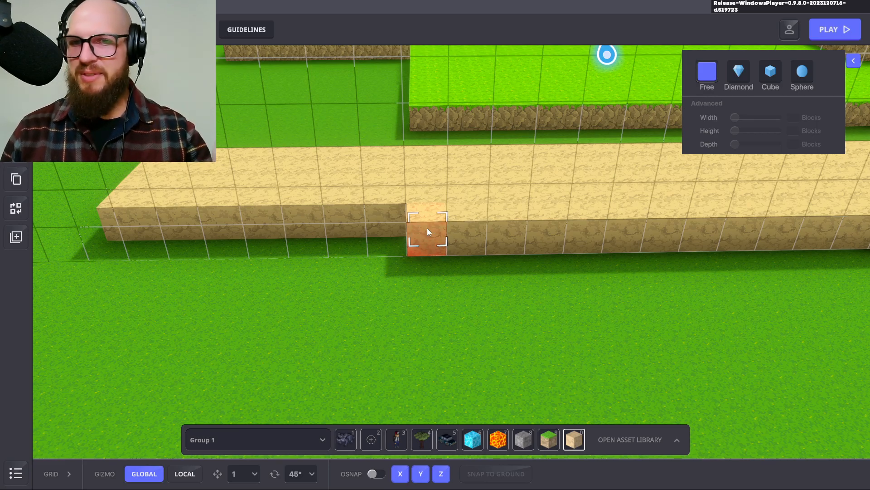
drag(427, 228, 529, 166)
drag(580, 191, 773, 207)
drag(802, 183, 728, 209)
Step: Inspect the notched sand strip and the surrounding terrain from several angles and distances
key(d)
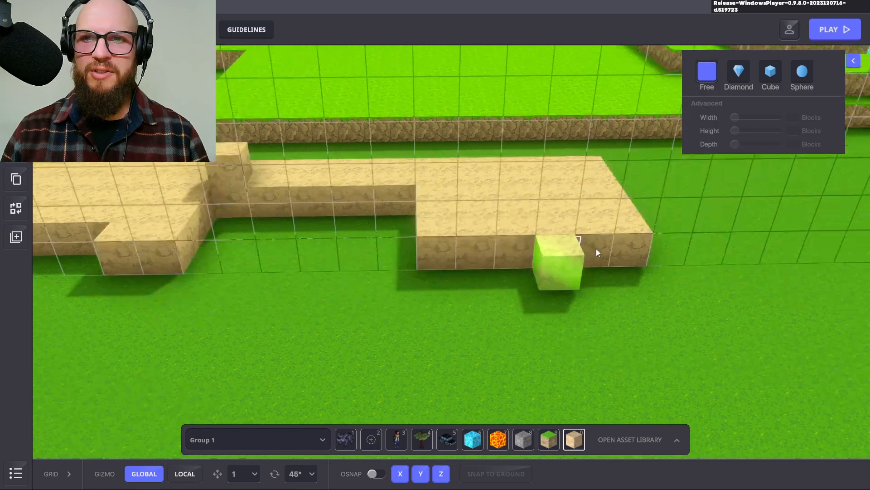
key(a)
key(s)
key(d)
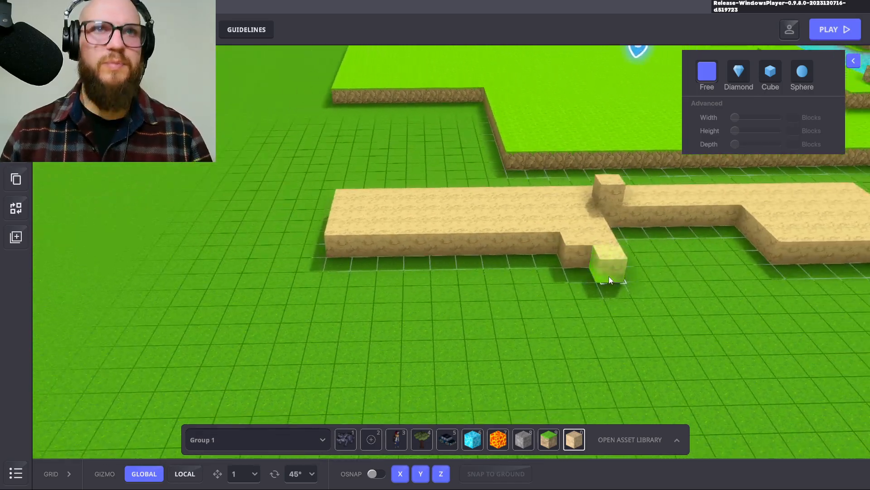
right_drag(391, 209, 519, 233)
scroll(527, 222, down, 3)
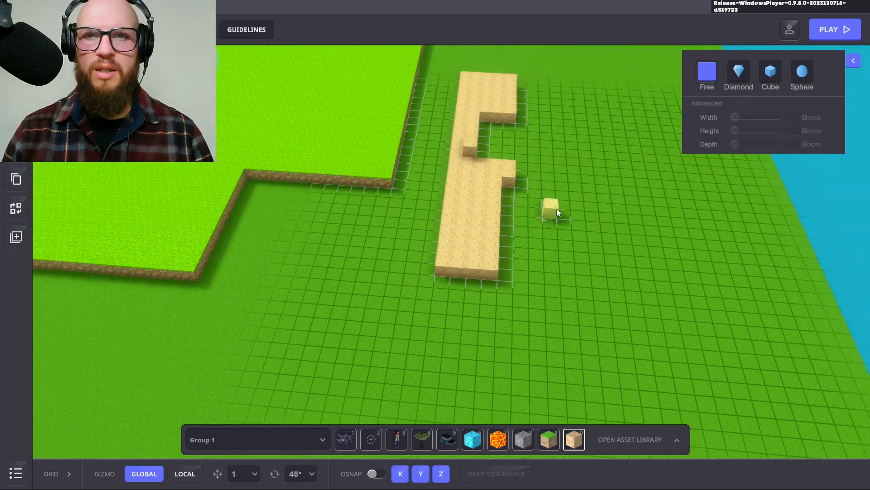
right_drag(557, 208, 435, 230)
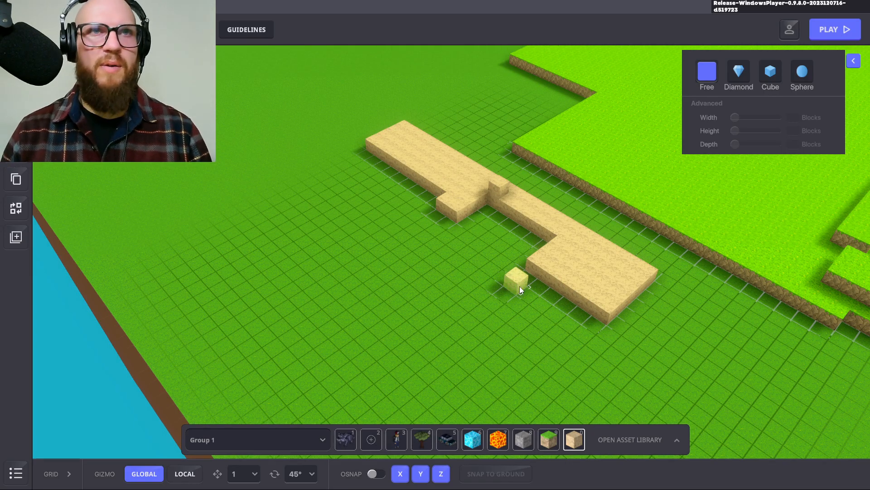
right_drag(433, 236, 533, 210)
right_drag(460, 221, 509, 256)
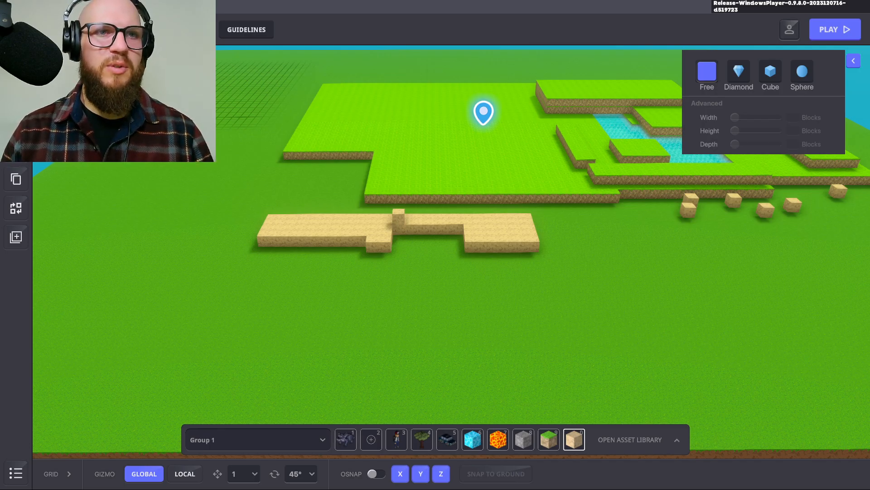
Step: Review the Builder controls list from the settings, close it, and return to the terrain
key(Escape)
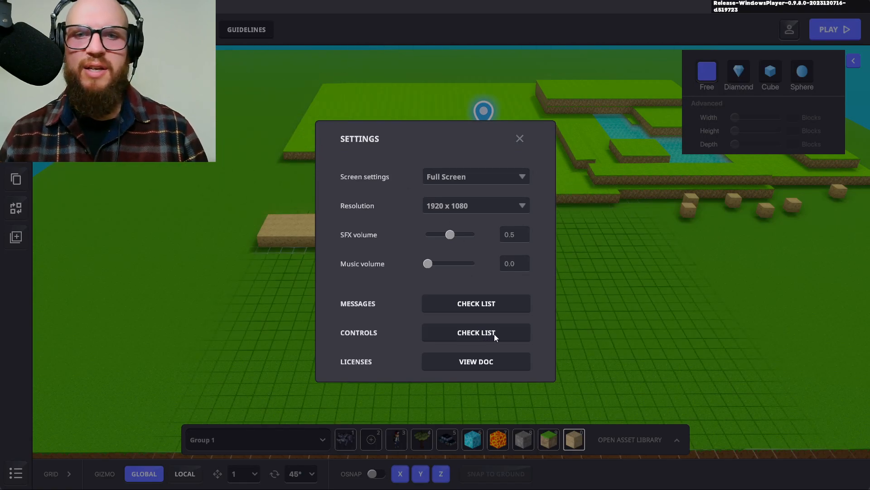
click(494, 334)
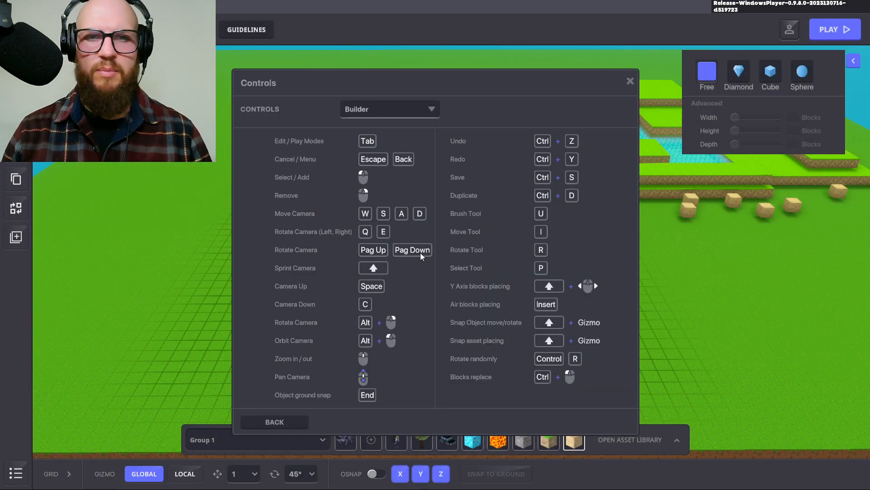
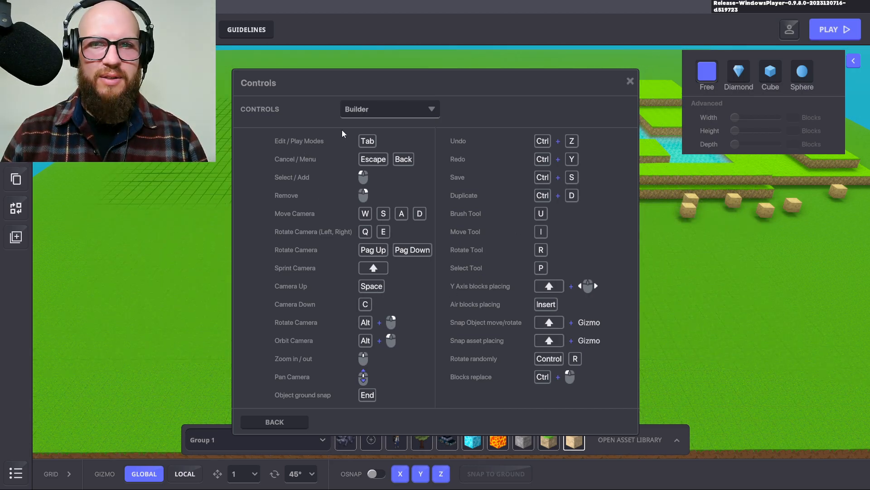
click(630, 81)
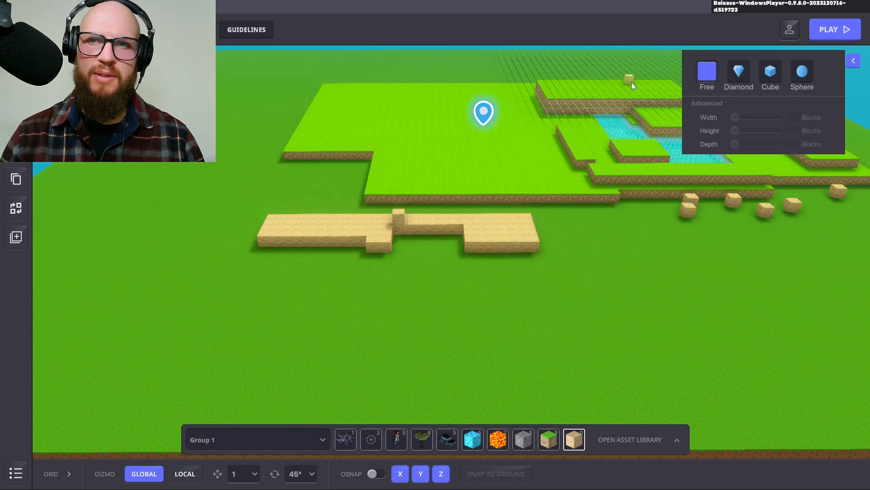
key(d)
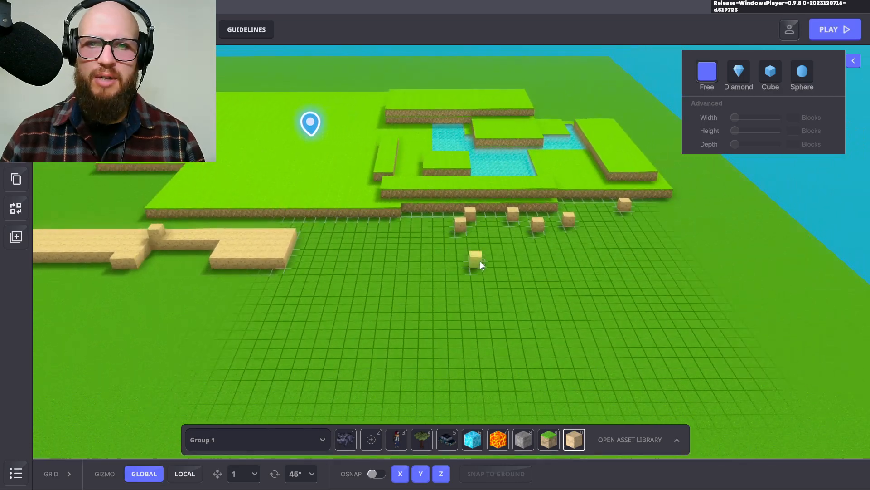
right_drag(480, 261, 419, 236)
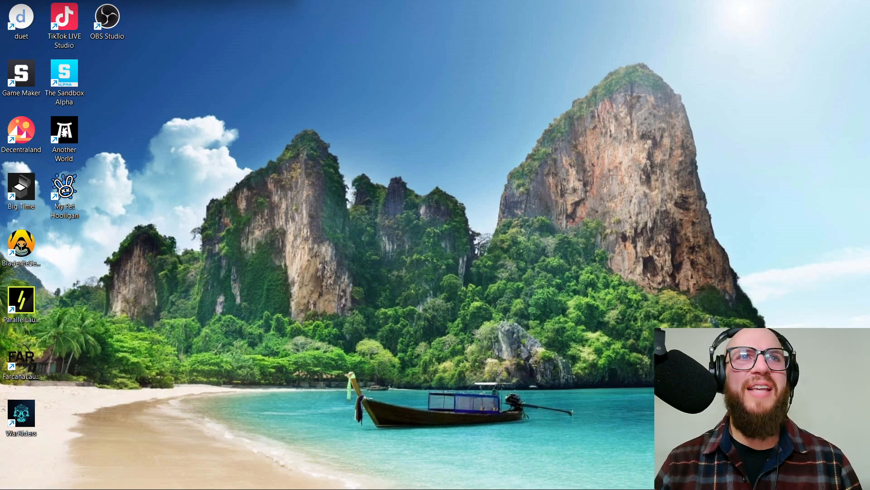
Step: Switch from the desktop back to Game Maker and look over the terrain from different sides
mouse_move(615, 488)
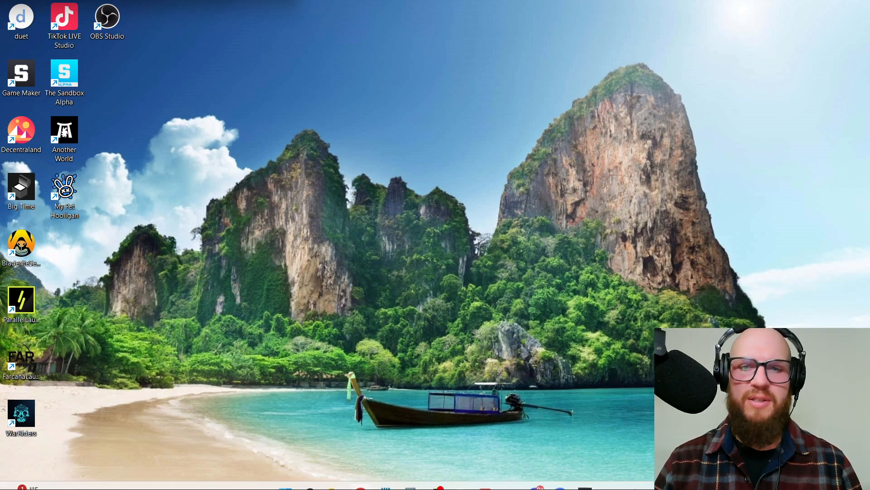
click(585, 481)
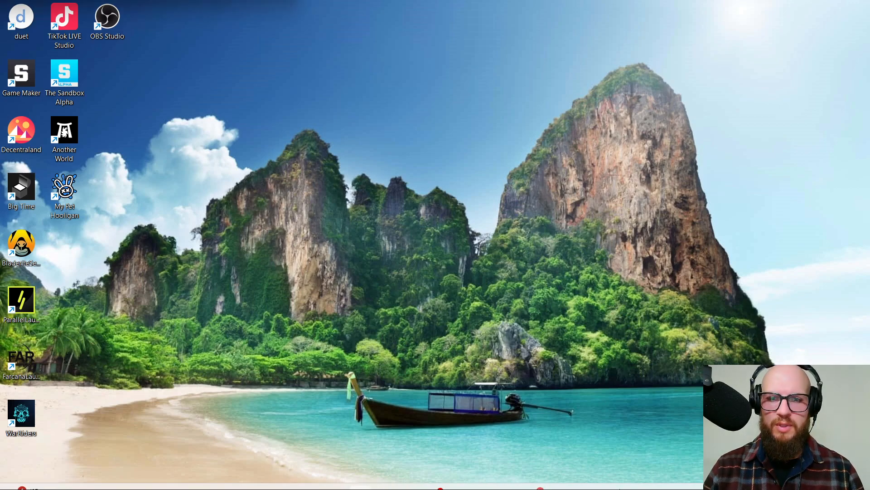
click(585, 476)
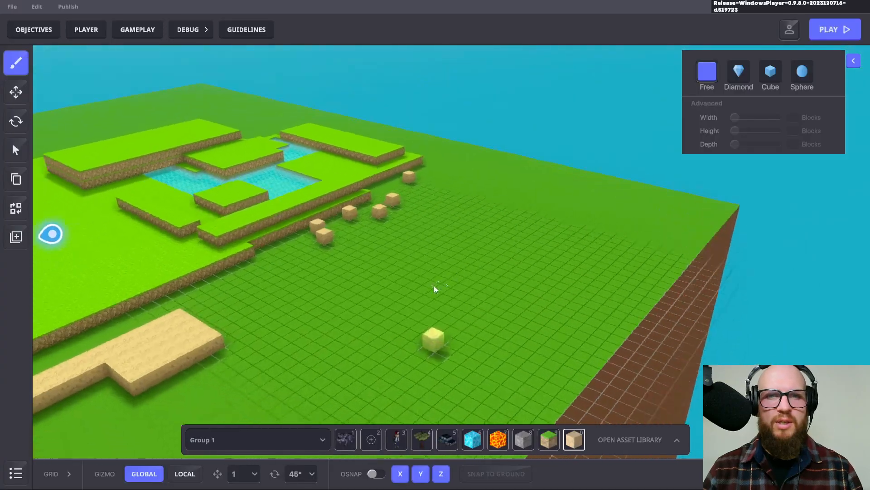
right_drag(435, 289, 292, 282)
middle_drag(672, 249, 322, 269)
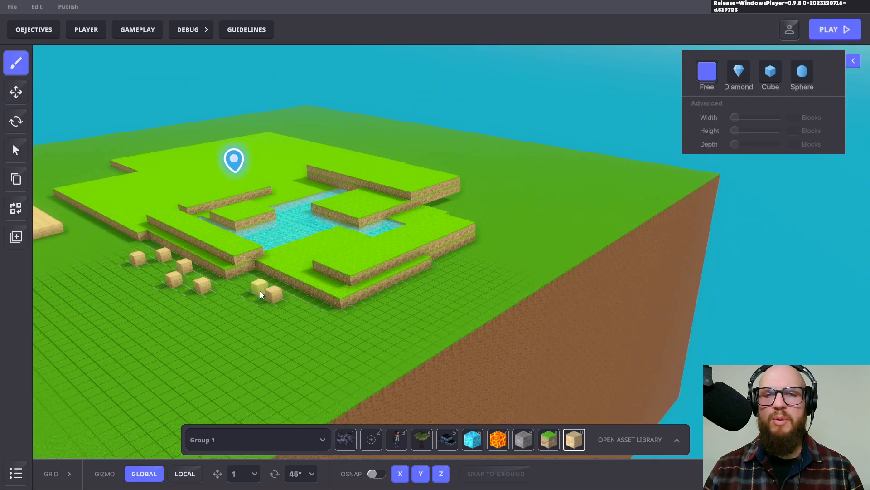
mouse_move(260, 290)
right_down()
mouse_move(327, 290)
mouse_move(438, 242)
mouse_move(409, 239)
right_up()
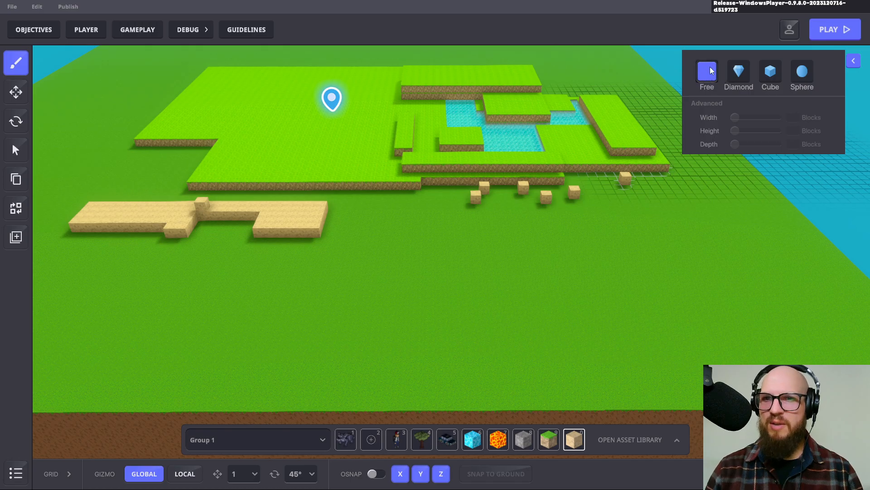
Step: Choose the Diamond brush and set its width, height and depth to 9 blocks
click(743, 73)
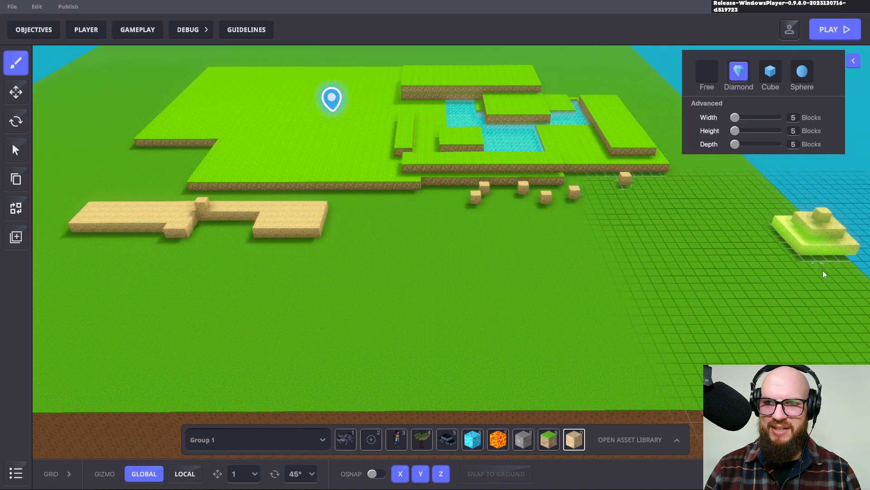
mouse_move(823, 270)
right_down()
mouse_move(667, 259)
mouse_move(469, 155)
mouse_move(414, 179)
mouse_move(370, 151)
right_up()
scroll(398, 158, down, 3)
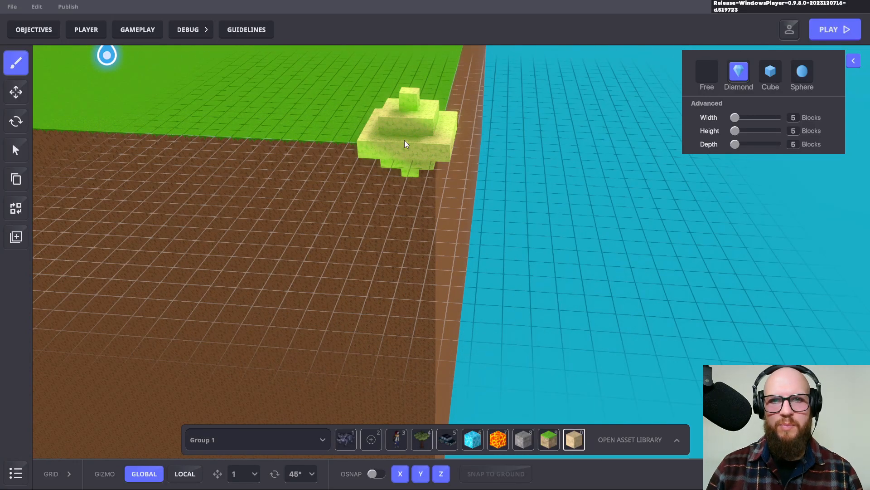
mouse_move(406, 136)
right_down()
mouse_move(419, 118)
mouse_move(416, 156)
mouse_move(393, 224)
mouse_move(417, 152)
right_up()
middle_drag(432, 101, 431, 126)
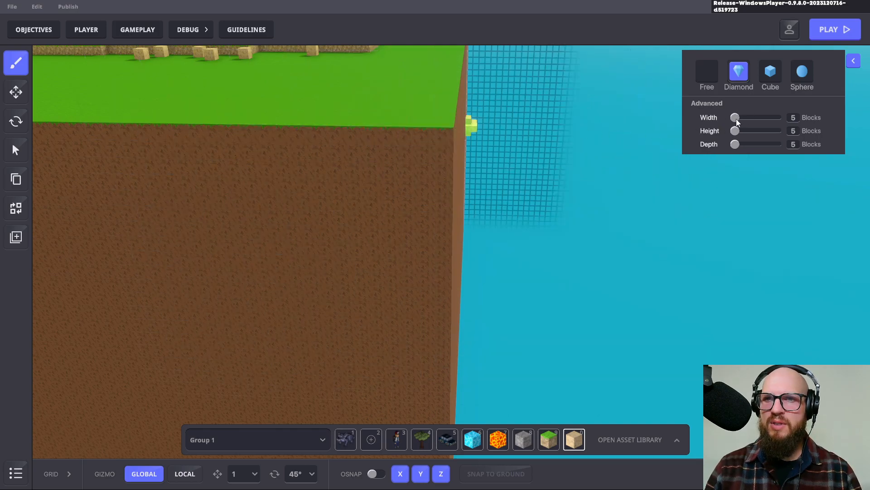
drag(735, 118, 755, 132)
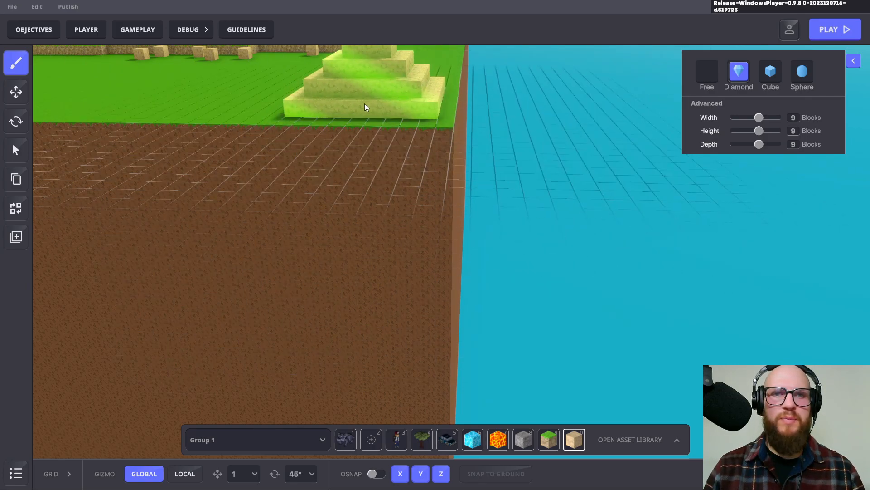
Step: Place a sand diamond on the open ground near the land's corner and stack a second diamond on top of it
scroll(359, 97, down, 5)
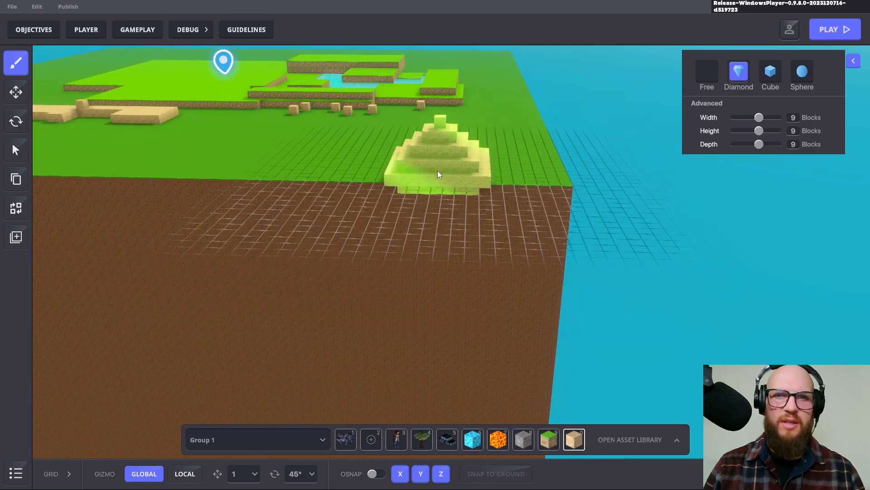
click(422, 144)
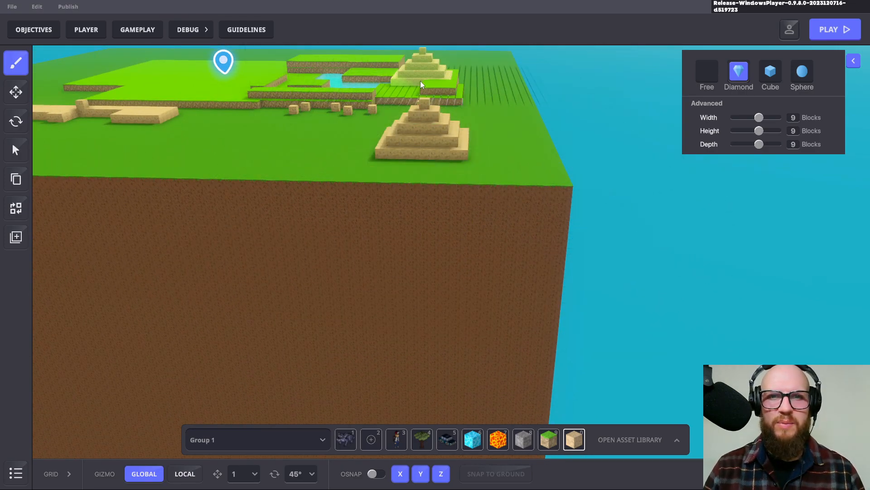
click(424, 98)
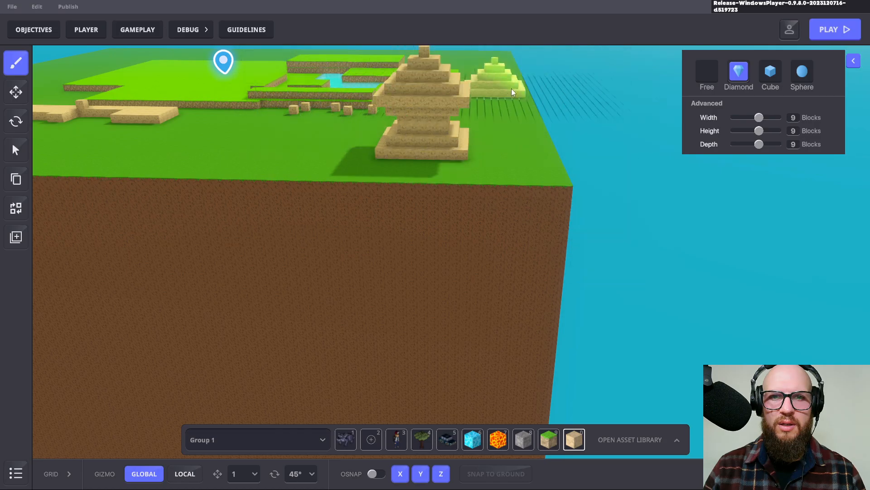
right_drag(457, 114, 346, 119)
middle_drag(604, 138, 493, 133)
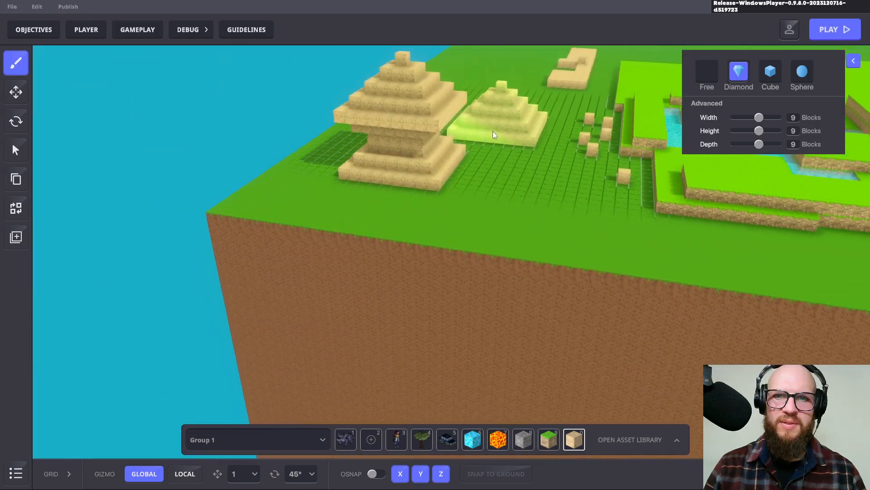
mouse_move(493, 131)
right_down()
mouse_move(374, 154)
mouse_move(384, 173)
mouse_move(517, 174)
mouse_move(474, 209)
mouse_move(378, 222)
mouse_move(380, 231)
right_up()
scroll(334, 280, up, 2)
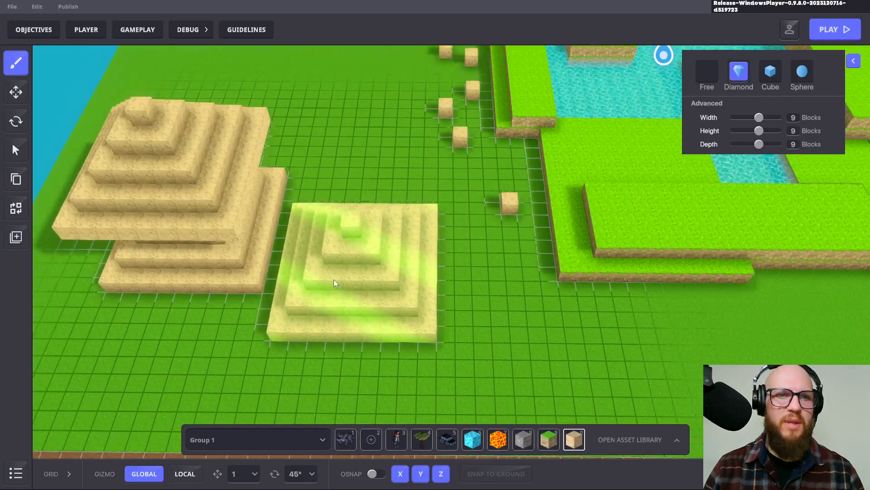
mouse_move(335, 283)
right_down()
mouse_move(452, 201)
mouse_move(557, 232)
mouse_move(497, 264)
mouse_move(544, 199)
mouse_move(544, 245)
mouse_move(455, 268)
mouse_move(356, 257)
right_up()
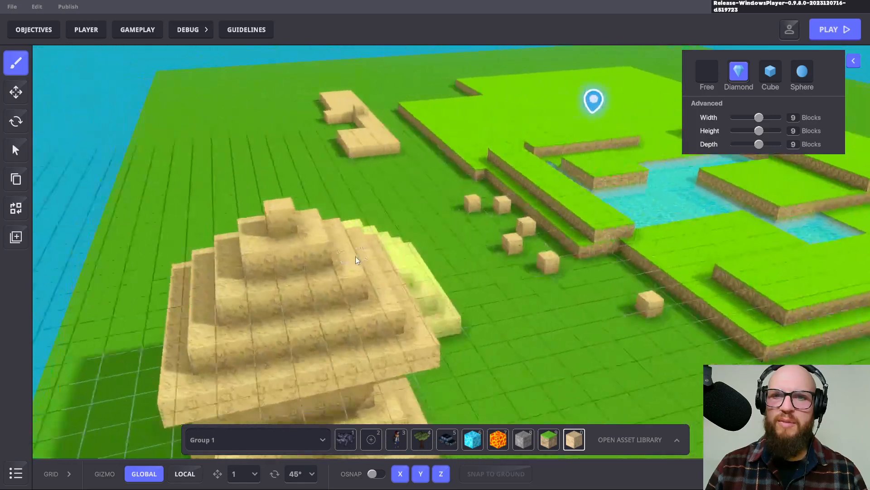
scroll(355, 256, down, 3)
right_drag(426, 274, 434, 188)
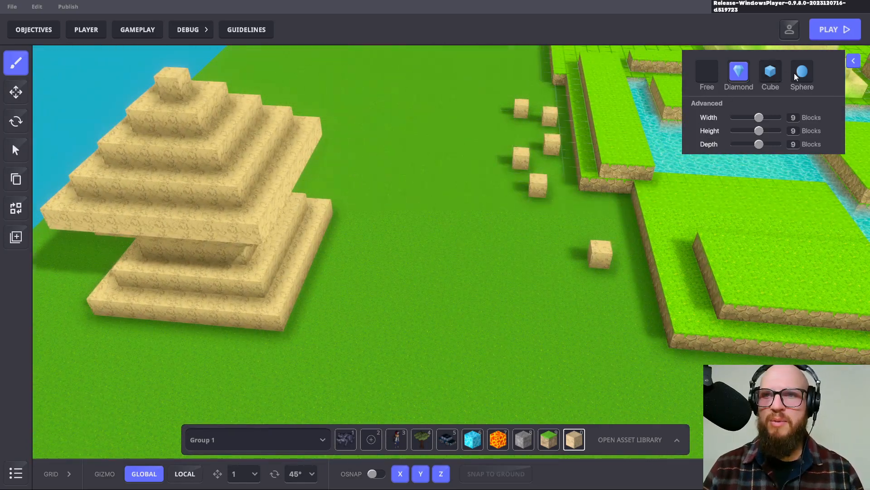
Step: Paint a large irregular sand mound along the land's edge beyond the pool with a 9-block Sphere brush
click(802, 72)
mouse_move(459, 225)
right_down()
mouse_move(463, 245)
mouse_move(217, 240)
right_up()
scroll(464, 245, down, 5)
mouse_move(568, 298)
mouse_down()
mouse_move(705, 255)
mouse_move(770, 286)
mouse_move(761, 306)
mouse_move(694, 344)
mouse_move(747, 180)
mouse_move(741, 315)
mouse_up()
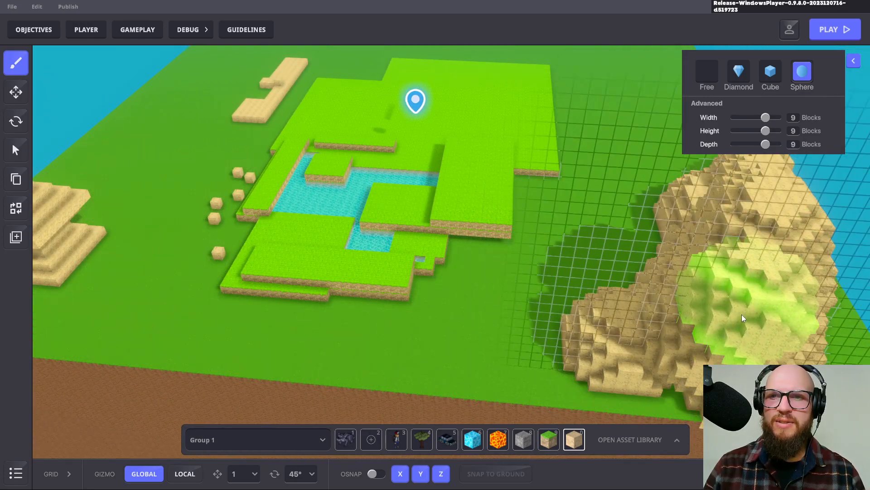
right_drag(742, 314, 507, 297)
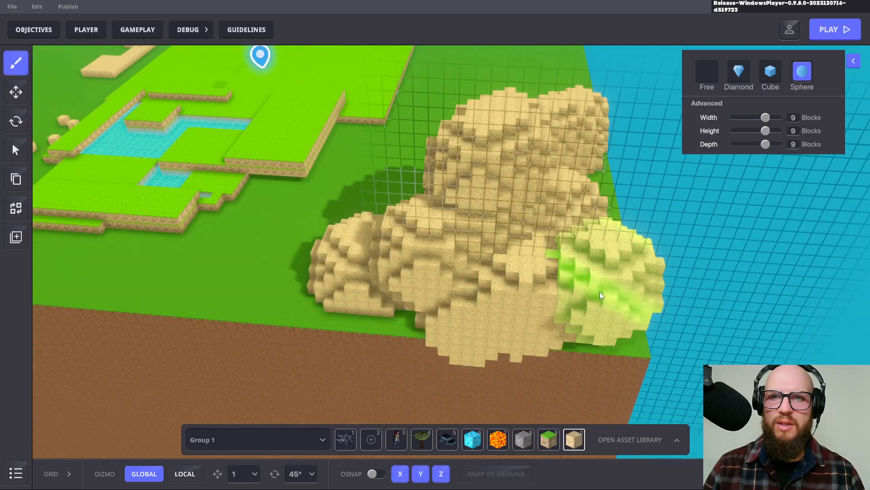
right_drag(591, 258, 340, 266)
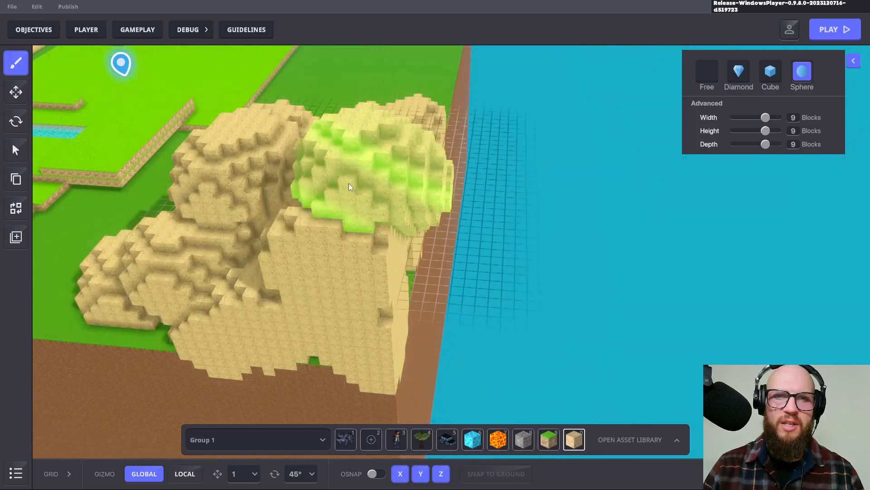
Step: Reduce the Sphere brush to 5 blocks in width, height and depth and extend the foot of the sand mound with it
mouse_move(765, 118)
mouse_down()
mouse_move(723, 120)
mouse_move(768, 120)
mouse_move(750, 119)
mouse_move(764, 130)
mouse_move(750, 131)
mouse_move(758, 144)
mouse_move(751, 145)
mouse_up()
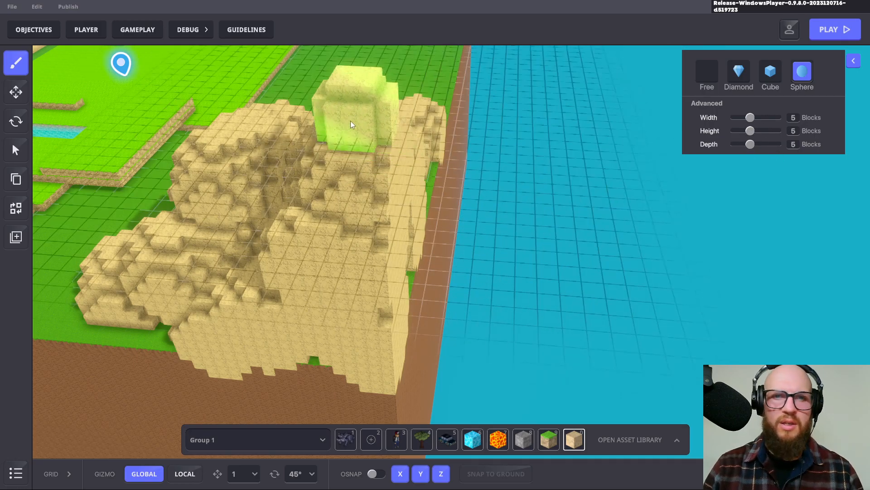
mouse_move(230, 256)
right_down()
mouse_move(352, 279)
mouse_move(528, 188)
mouse_move(761, 165)
mouse_move(654, 181)
mouse_move(498, 164)
mouse_move(392, 179)
right_up()
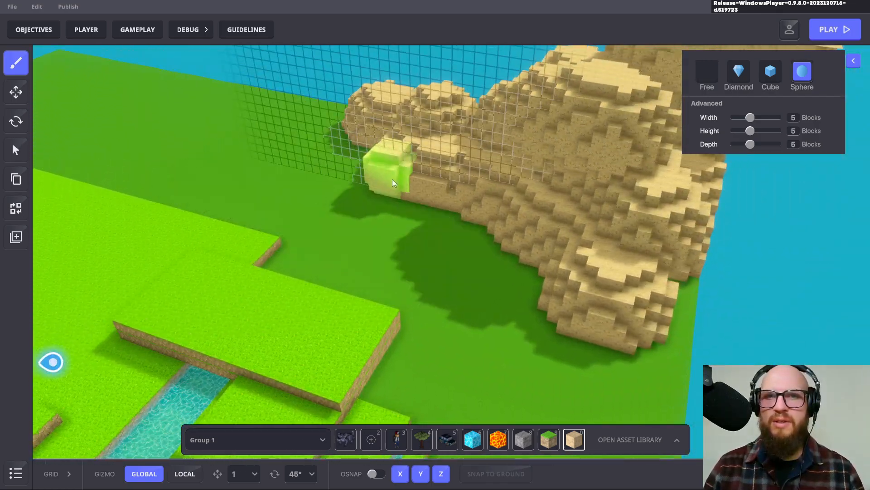
click(325, 164)
click(394, 192)
click(346, 175)
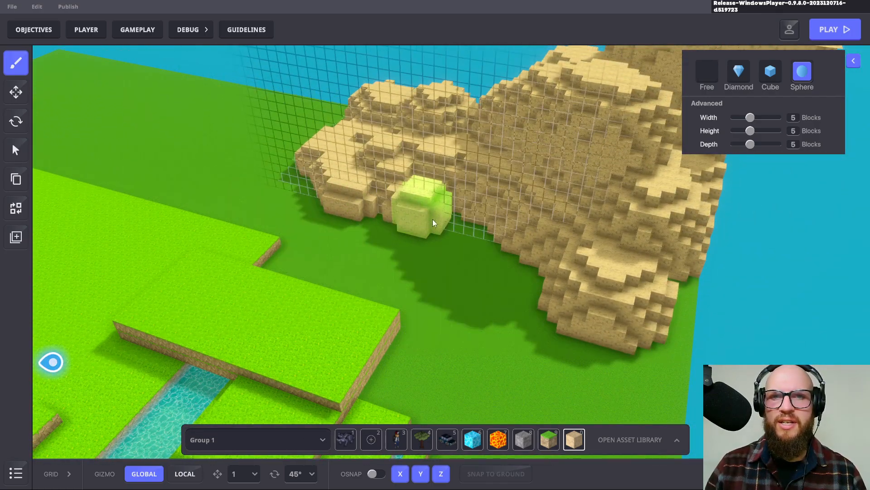
mouse_move(433, 219)
mouse_down()
mouse_move(502, 251)
mouse_move(594, 318)
mouse_move(678, 299)
mouse_move(657, 293)
mouse_up()
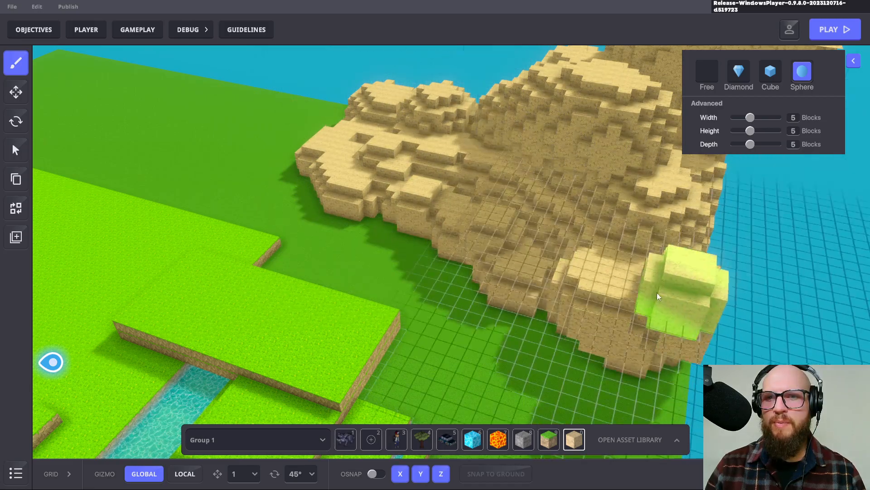
Step: Examine the sand mound, the pool and the floating sand strips from several sides of the land
right_drag(657, 292, 344, 183)
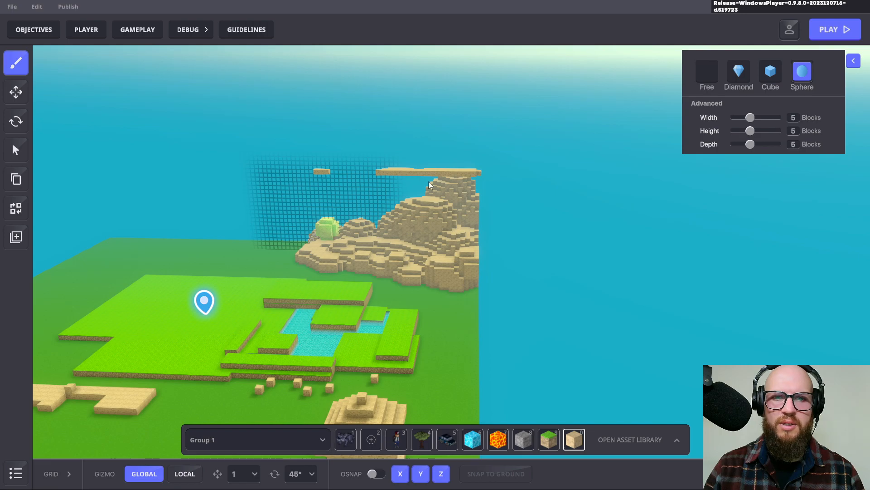
right_drag(429, 182, 425, 316)
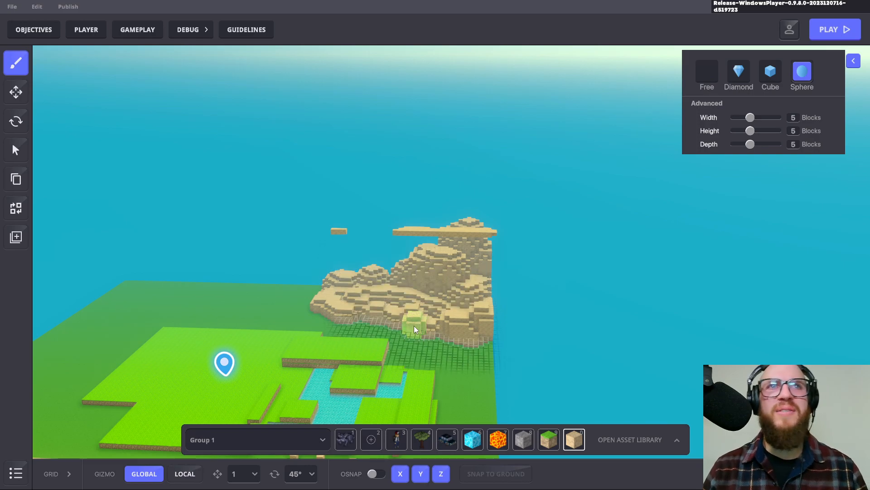
middle_drag(436, 339, 498, 263)
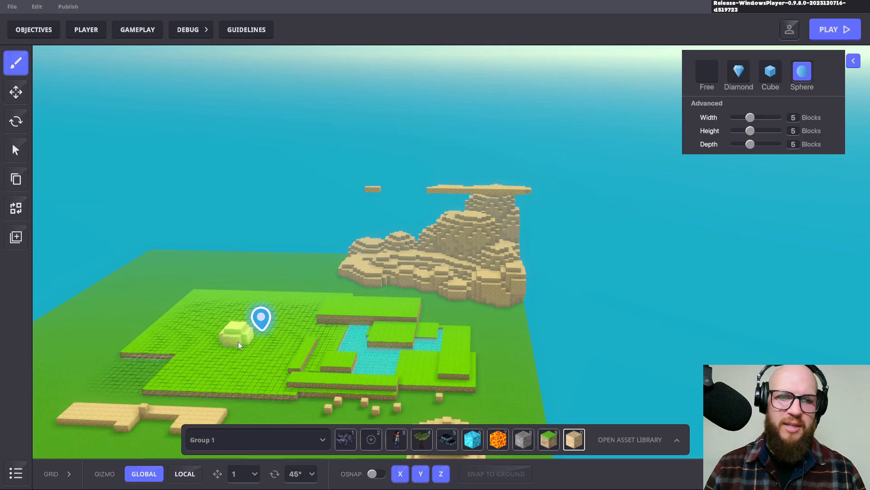
middle_drag(238, 341, 460, 338)
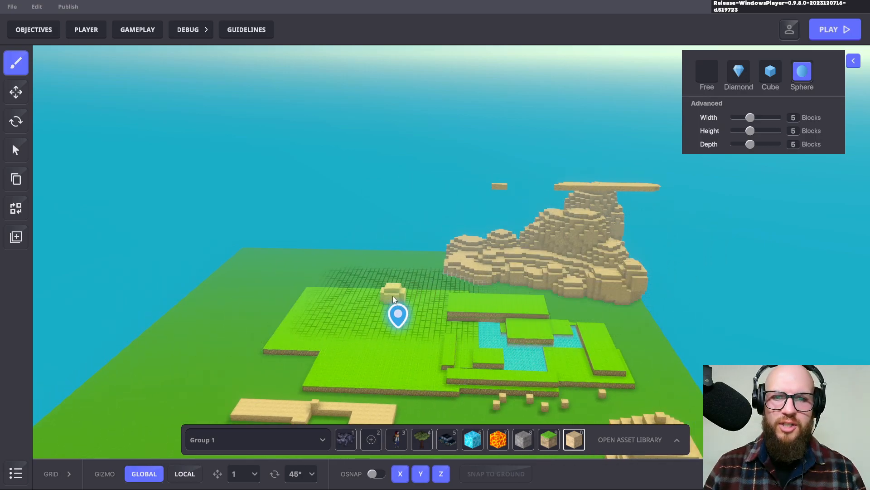
right_drag(343, 304, 580, 294)
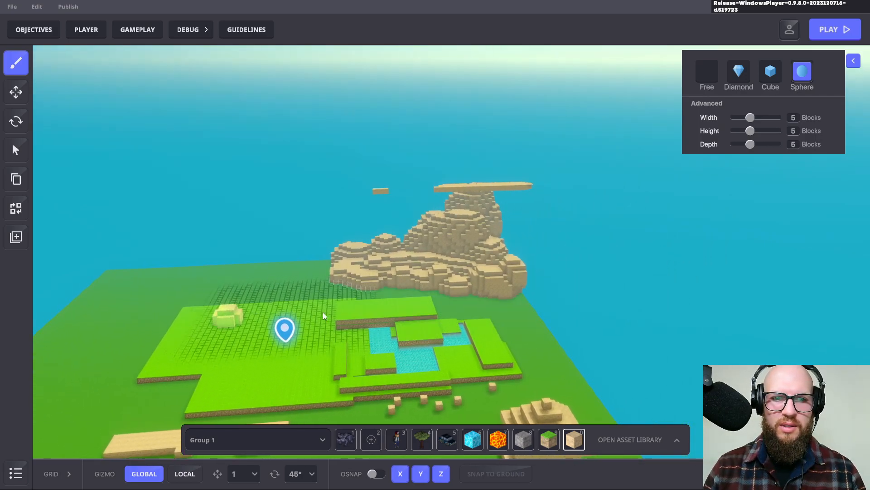
middle_drag(323, 312, 543, 292)
alt+drag(354, 316, 615, 344)
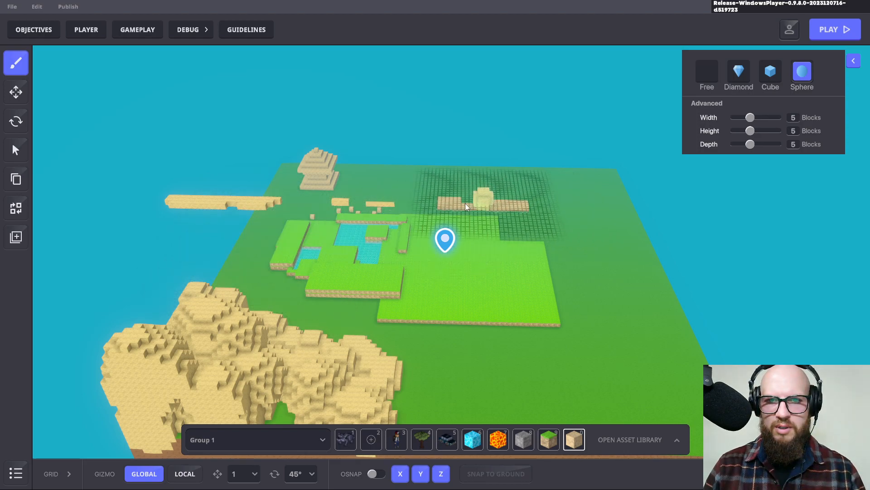
scroll(305, 252, up, 4)
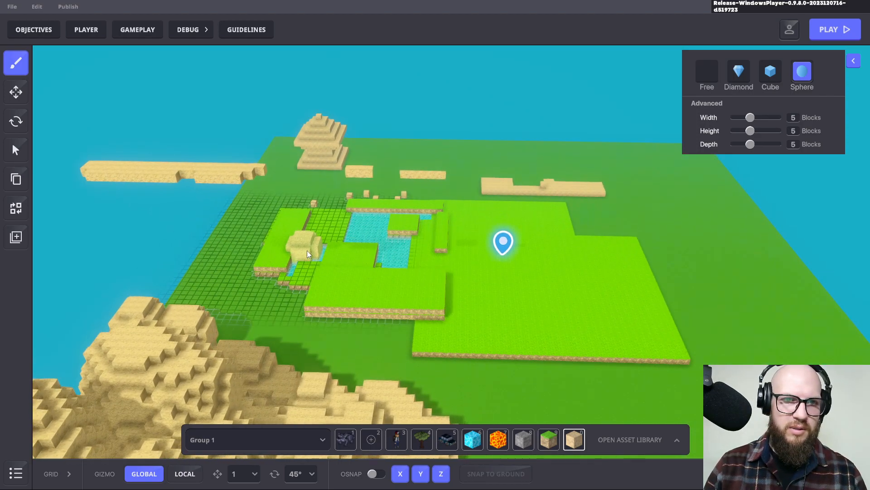
middle_drag(306, 250, 395, 422)
middle_drag(339, 372, 399, 250)
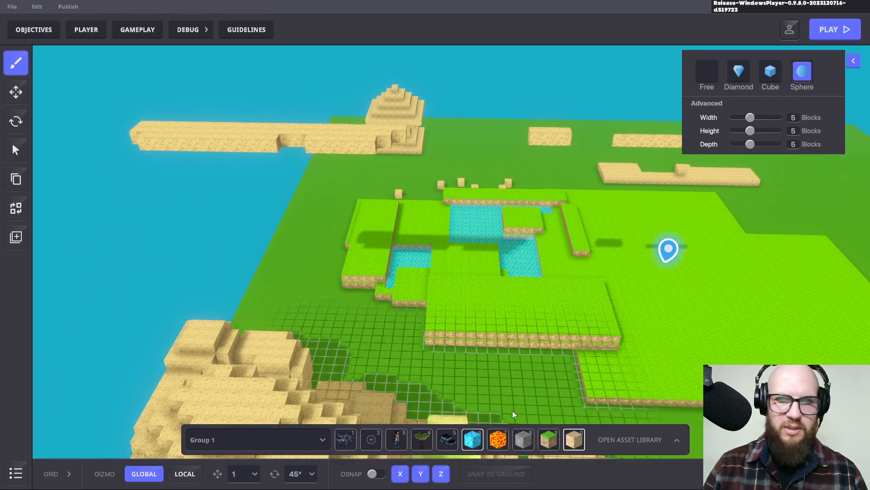
Step: Switch to the Free brush and inspect the sand mound from the pool side
click(706, 72)
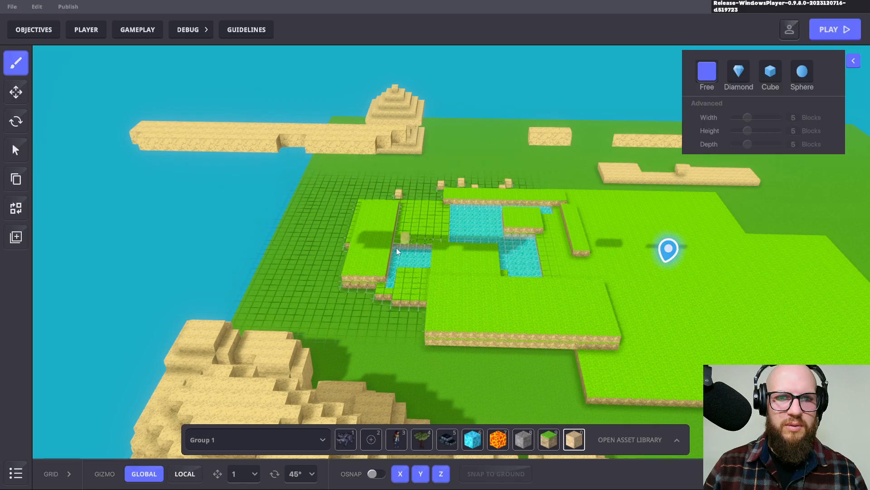
scroll(403, 260, up, 3)
scroll(403, 258, down, 3)
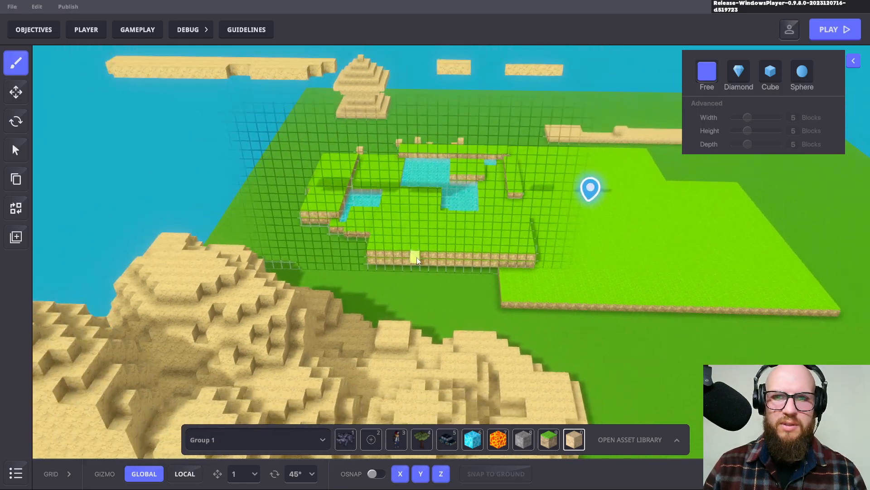
mouse_move(444, 236)
right_down()
mouse_move(199, 200)
mouse_move(176, 214)
mouse_move(275, 308)
mouse_move(293, 287)
mouse_move(237, 229)
mouse_move(435, 221)
mouse_move(447, 202)
mouse_move(335, 232)
mouse_move(237, 233)
mouse_move(472, 185)
right_up()
mouse_move(427, 223)
middle_down()
mouse_move(432, 274)
mouse_move(393, 316)
middle_up()
scroll(432, 275, up, 2)
scroll(392, 316, up, 1)
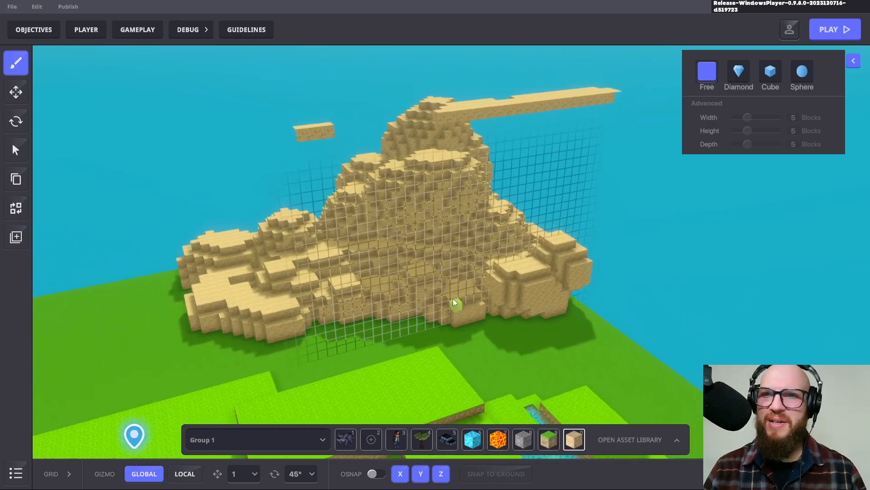
middle_drag(468, 308, 342, 250)
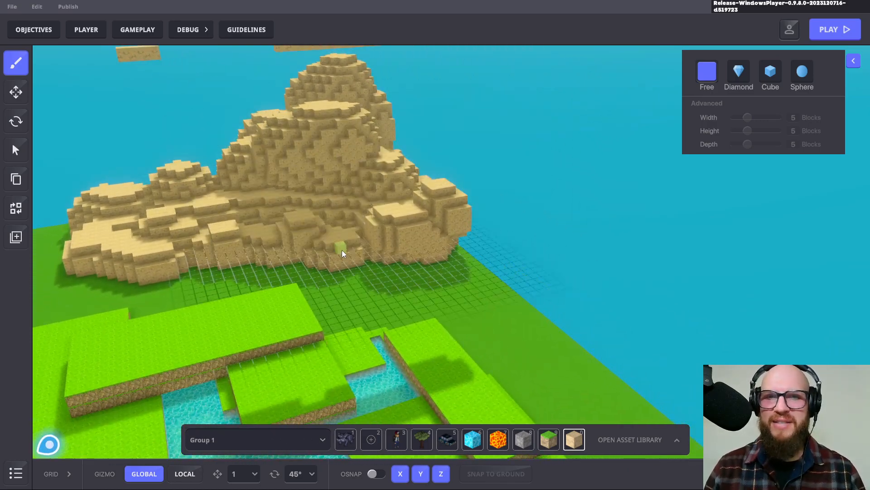
Step: Place a 5-block sand cube on the grass at the land's edge beside the mound with the Cube brush
click(805, 75)
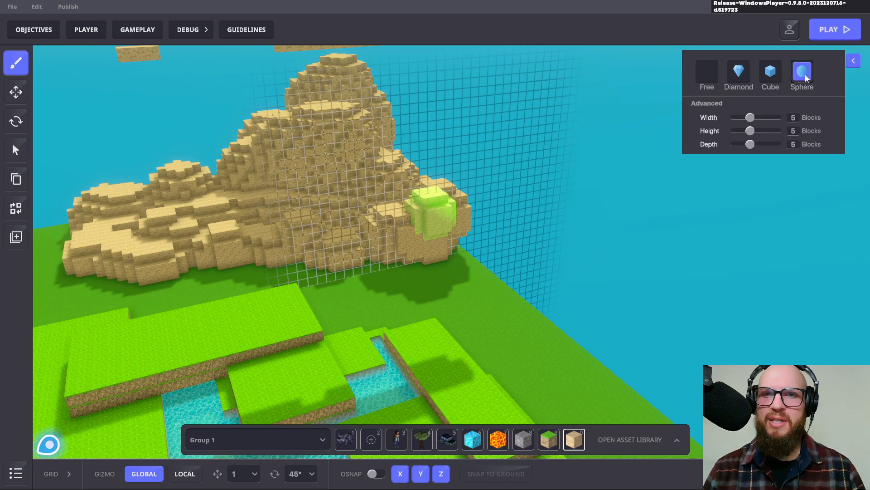
click(775, 71)
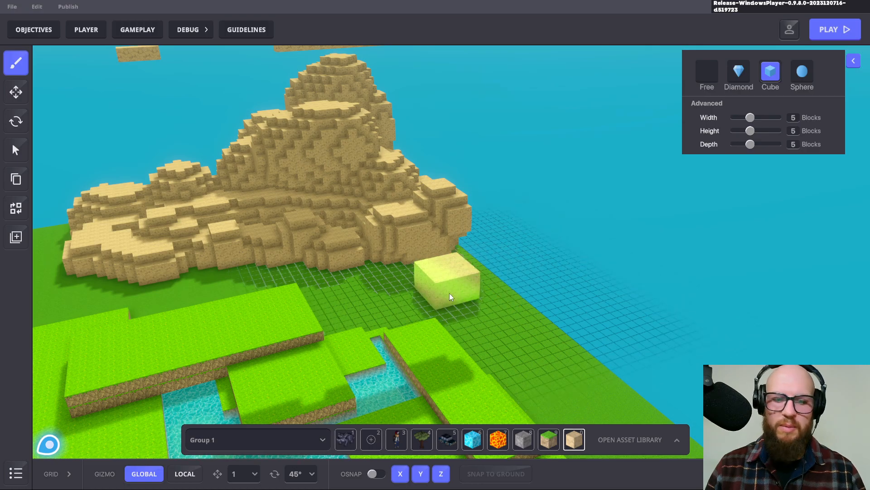
right_drag(449, 294, 263, 280)
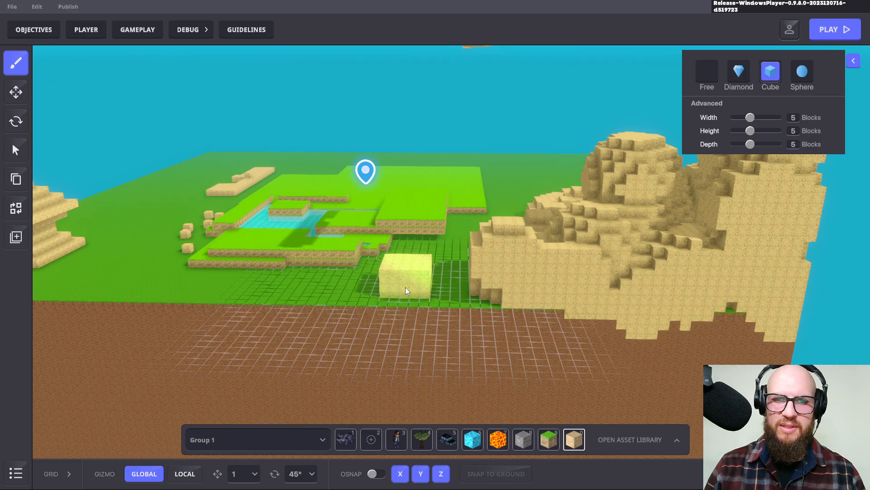
click(405, 287)
scroll(443, 355, up, 3)
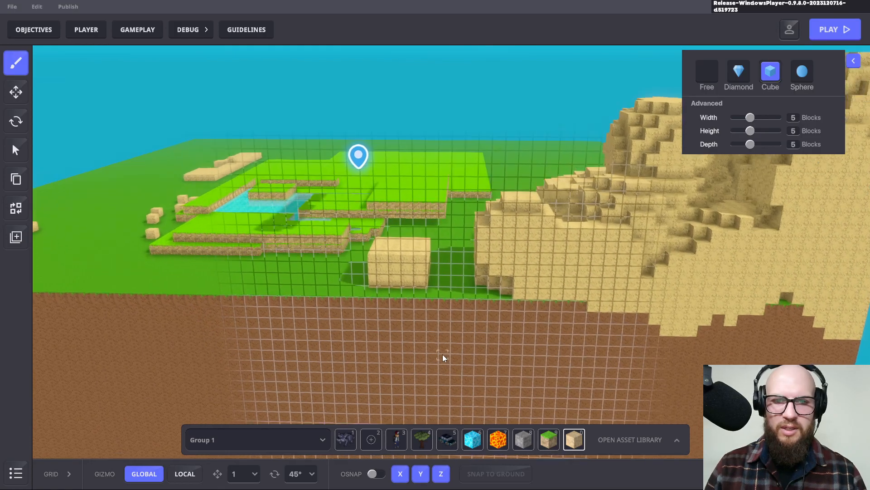
middle_drag(443, 349, 443, 392)
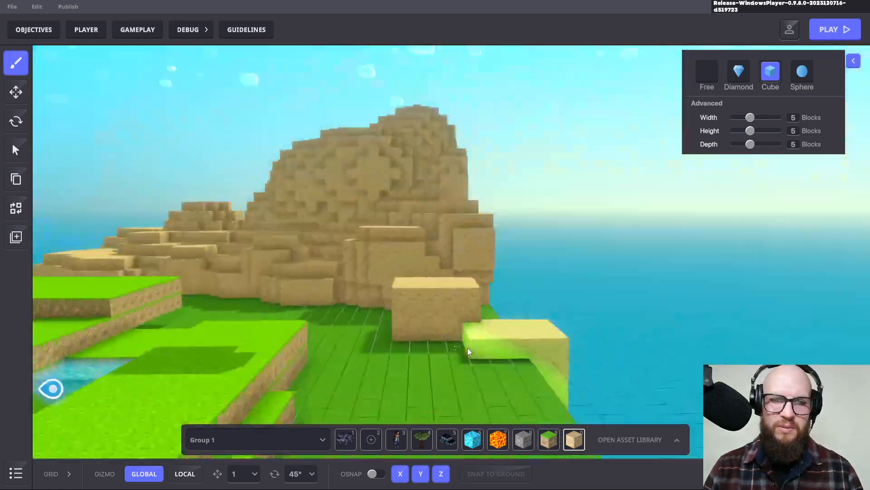
scroll(467, 348, up, 6)
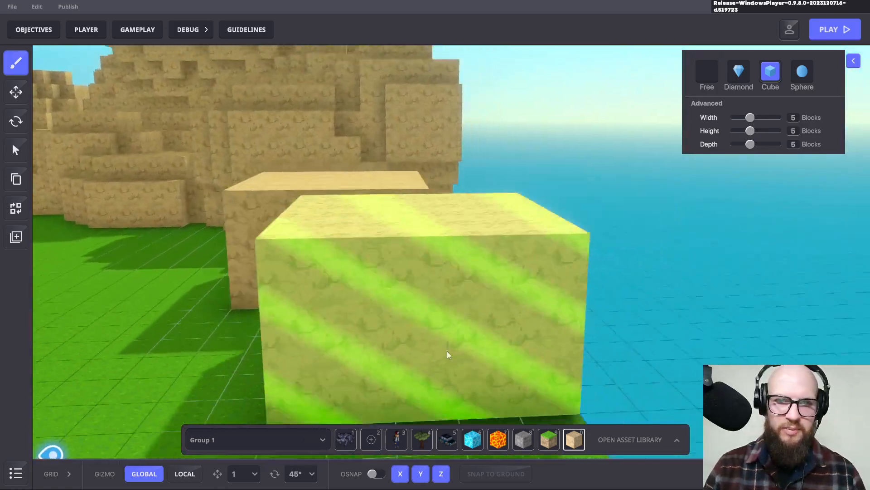
middle_drag(447, 351, 413, 365)
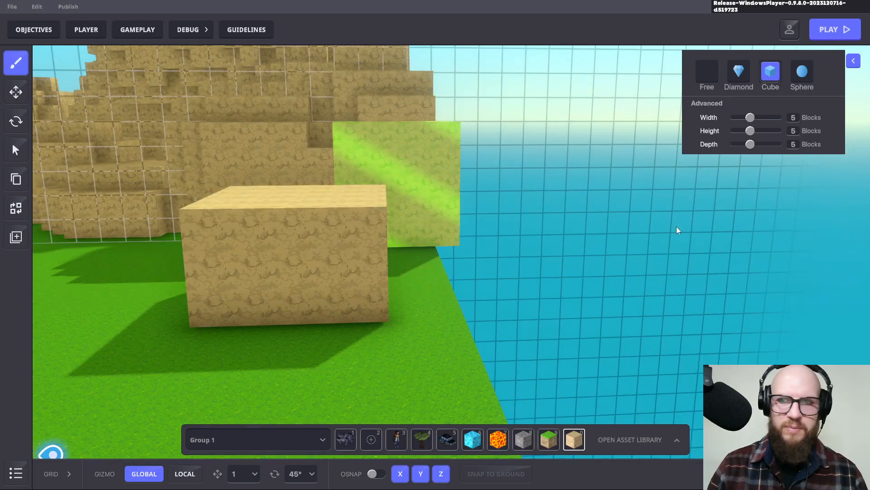
Step: Erase the ground blocks in front of the sand cube with the Free brush to expose its buried base
click(708, 75)
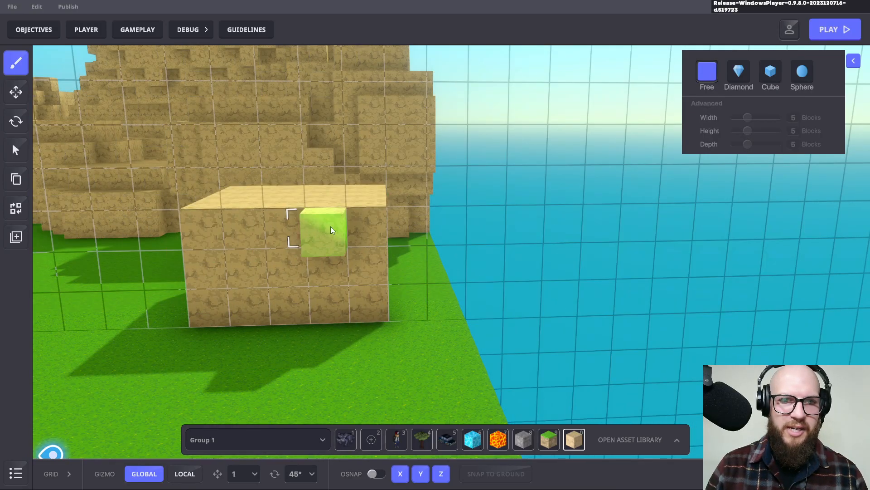
mouse_move(245, 238)
right_down()
mouse_move(309, 281)
mouse_move(243, 281)
mouse_move(484, 275)
mouse_move(403, 279)
right_up()
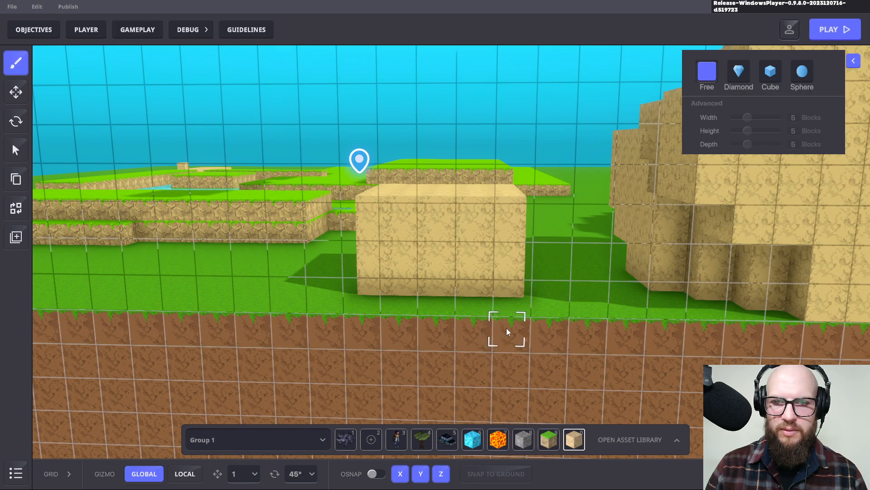
key(ctrl+z)
middle_drag(515, 352, 521, 315)
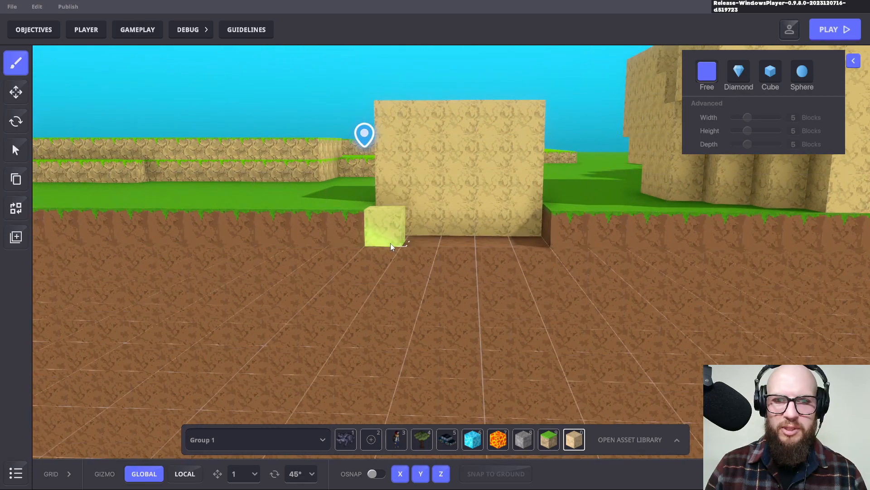
drag(390, 243, 527, 238)
middle_drag(461, 277, 457, 282)
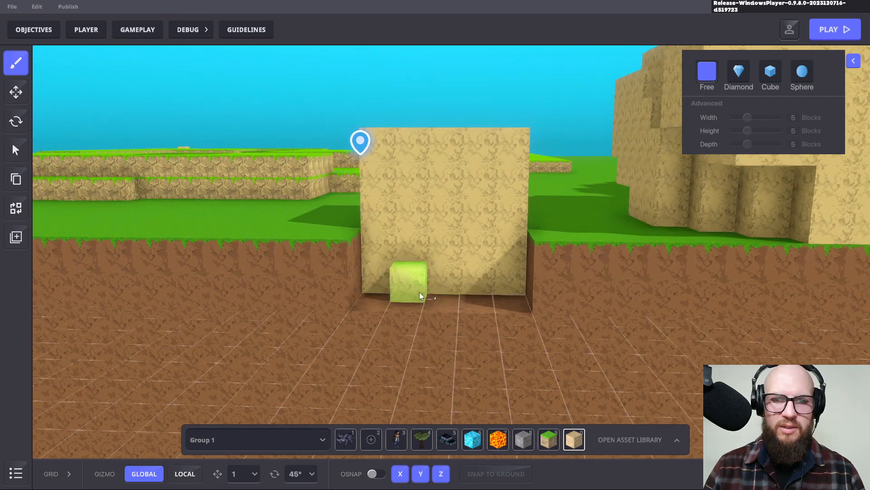
scroll(421, 291, up, 3)
scroll(421, 285, down, 3)
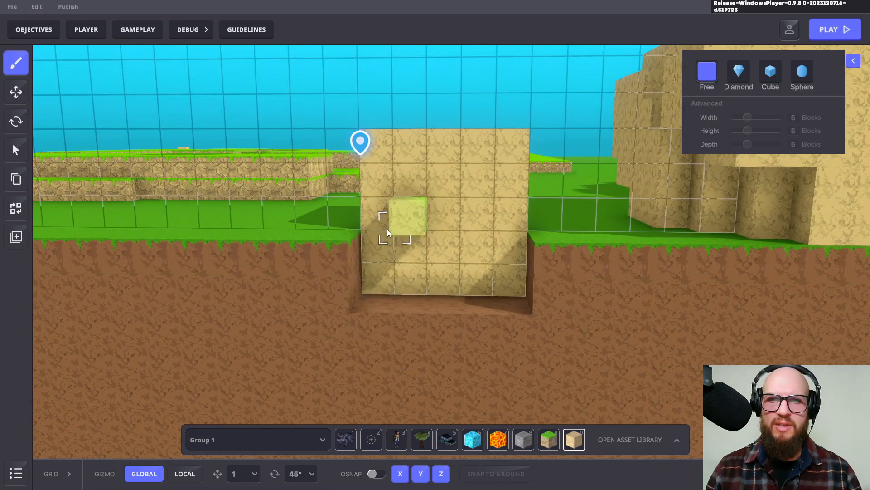
middle_drag(418, 318, 412, 178)
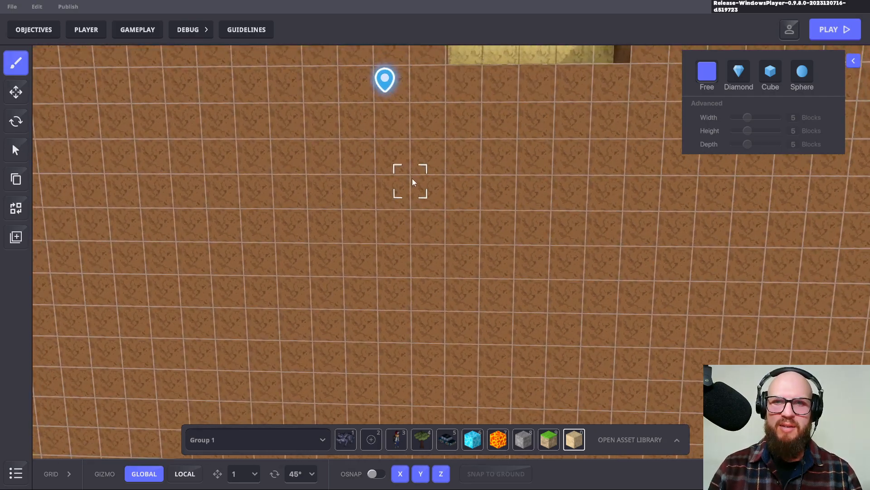
scroll(485, 190, down, 3)
middle_drag(485, 190, 440, 299)
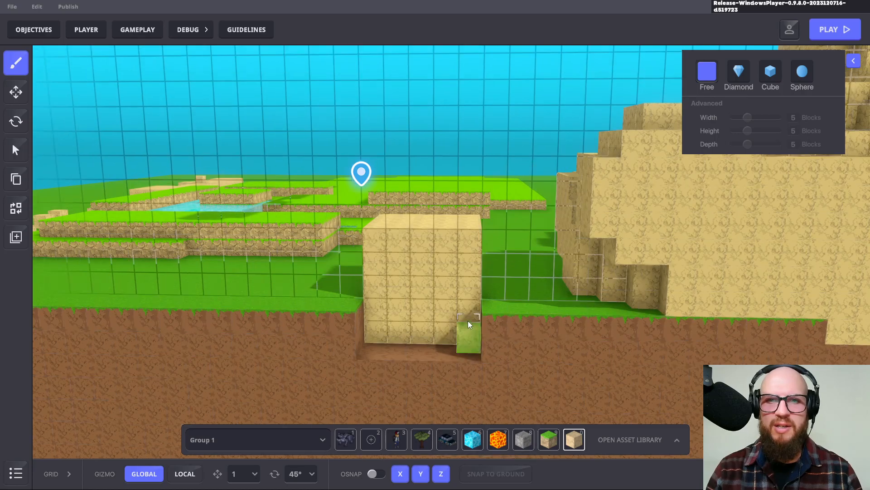
Step: Try adding a small sand box on the grass next to the cube with the Free brush, and undo it
click(771, 72)
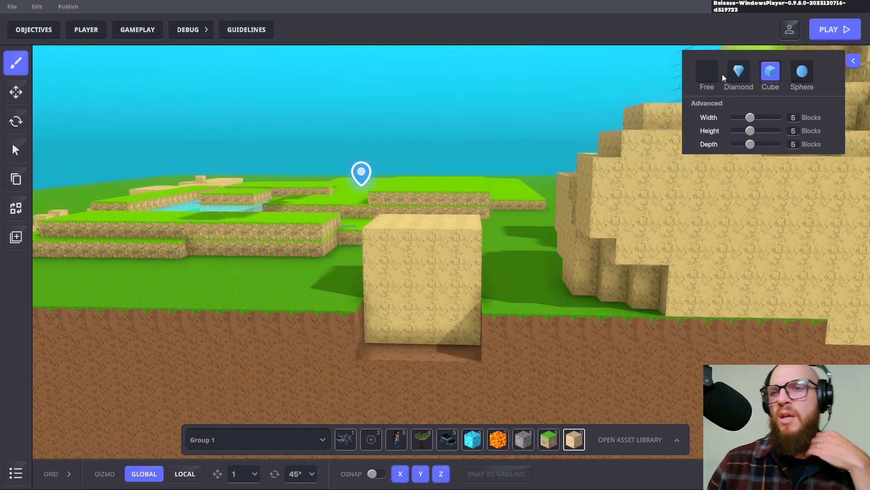
click(708, 71)
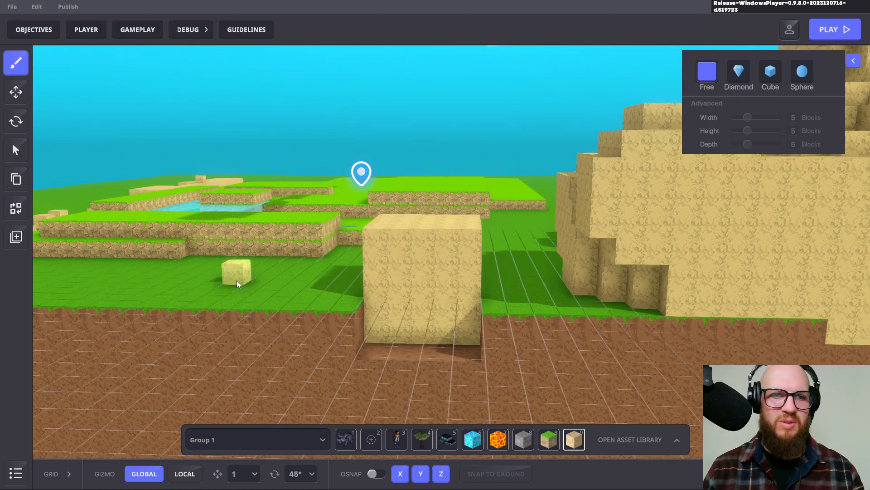
right_drag(228, 298, 508, 297)
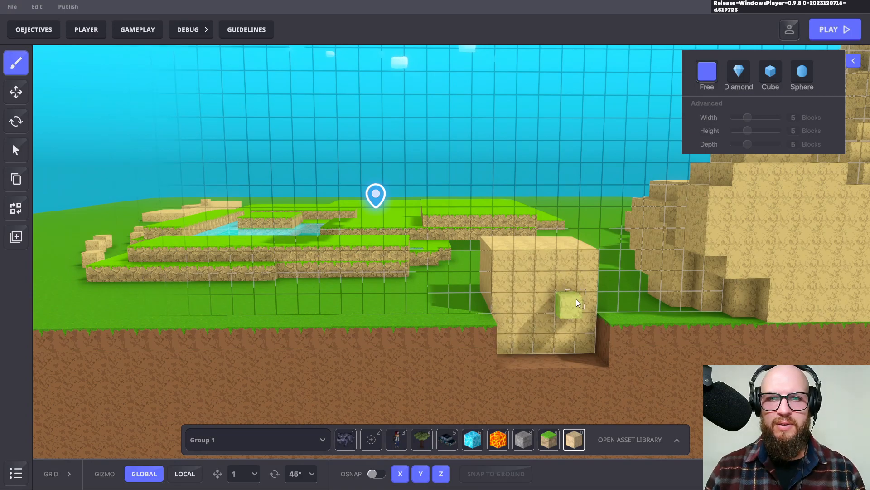
click(433, 294)
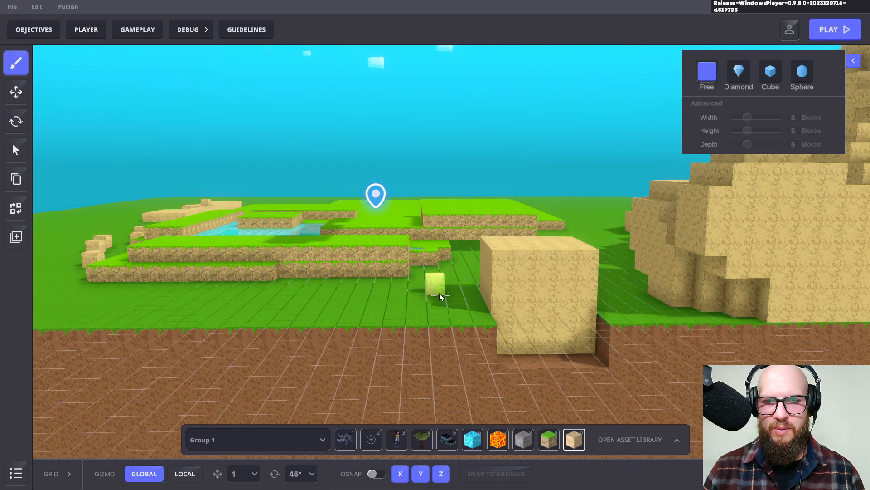
drag(440, 293, 394, 312)
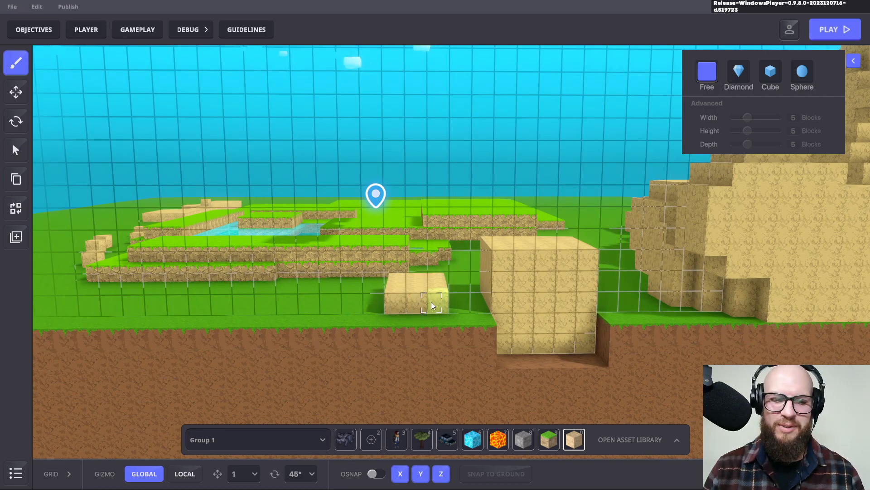
key(ctrl+z)
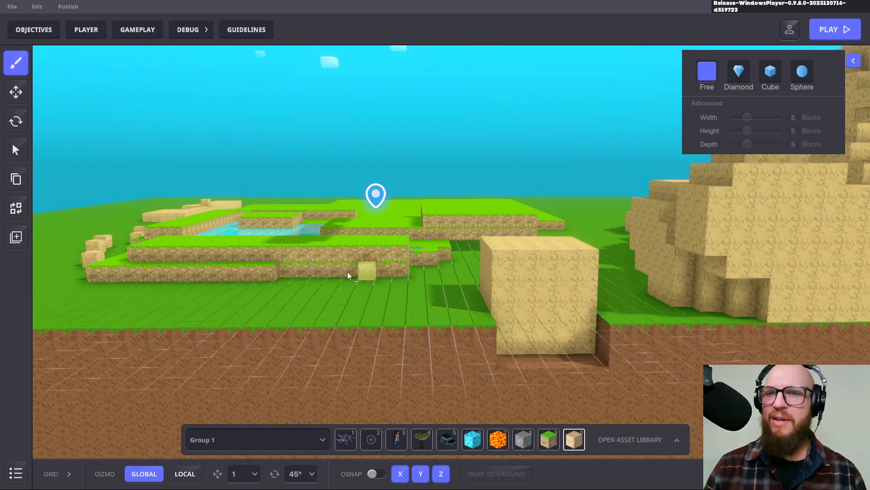
Step: Try the Cube brush with a width of 3, height of 5 and depth of 11 blocks around the sand cube
right_drag(299, 299, 479, 318)
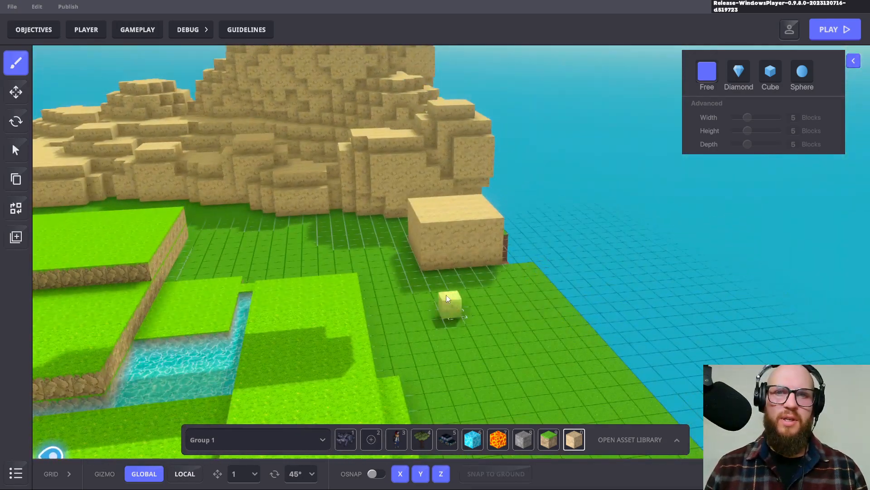
right_drag(438, 295, 464, 294)
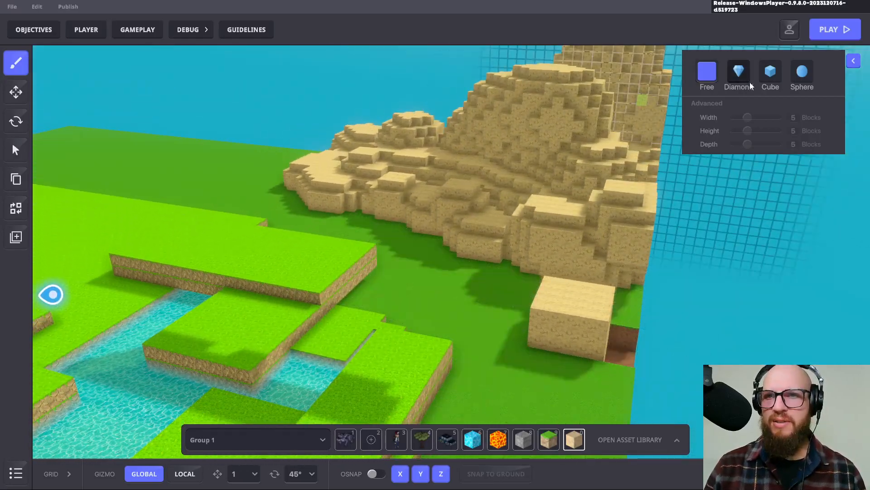
click(743, 73)
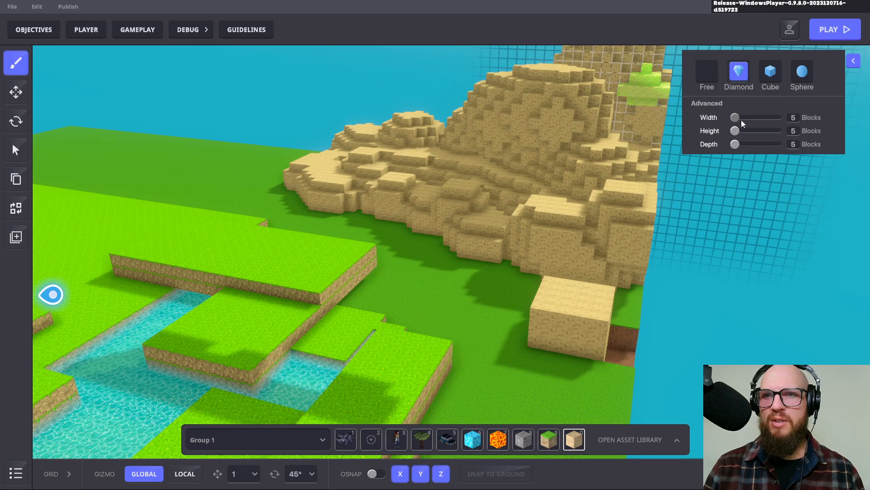
mouse_move(741, 119)
mouse_down()
mouse_move(772, 118)
mouse_move(742, 119)
mouse_move(775, 144)
mouse_up()
click(770, 72)
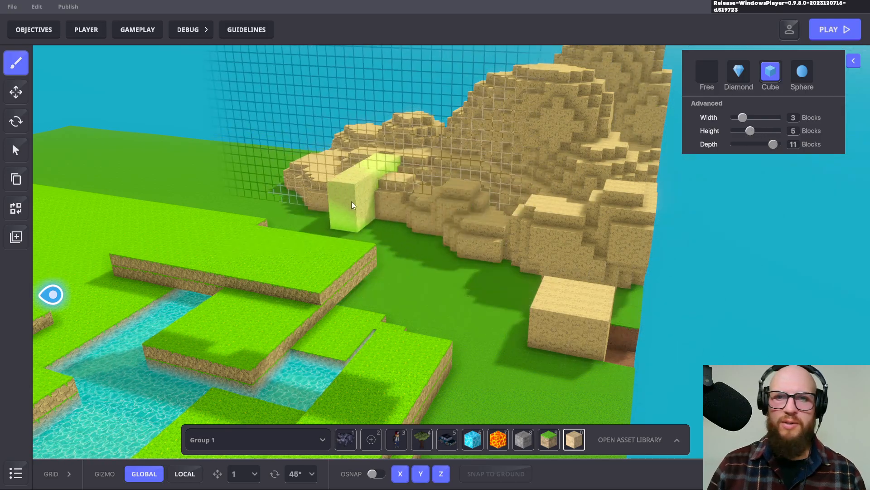
mouse_move(530, 365)
middle_down()
mouse_move(455, 220)
mouse_move(292, 179)
mouse_move(306, 202)
mouse_move(426, 220)
middle_up()
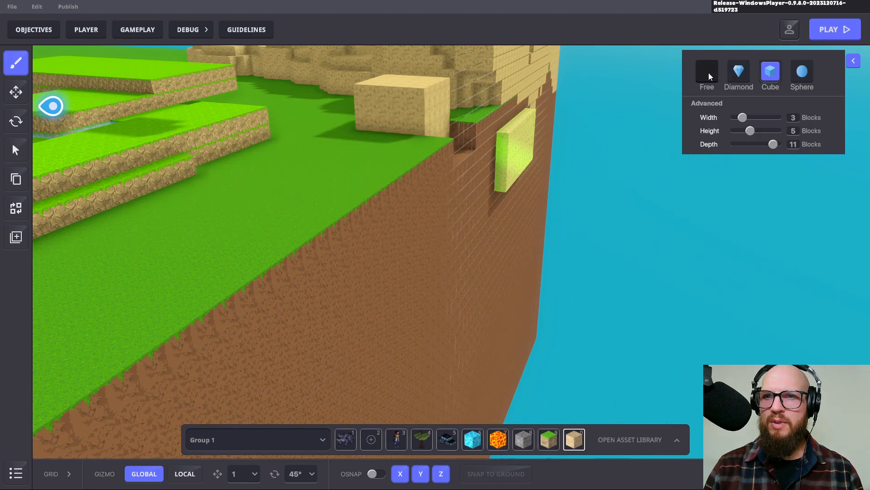
Step: Reset the Cube brush to 5 blocks in width, height and depth, and return to the Free brush
click(761, 72)
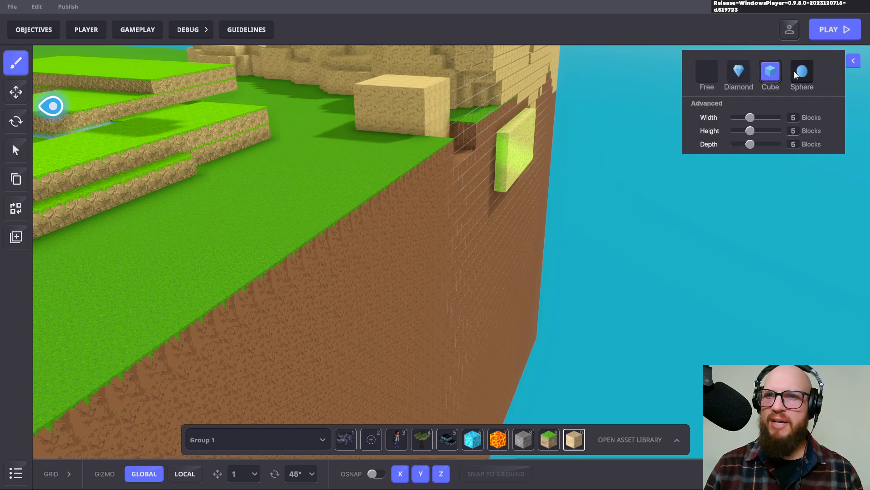
click(739, 72)
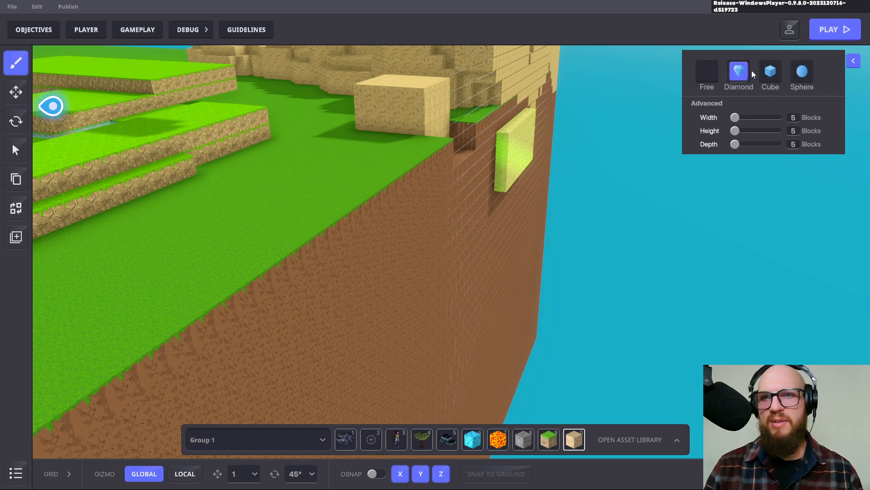
click(709, 75)
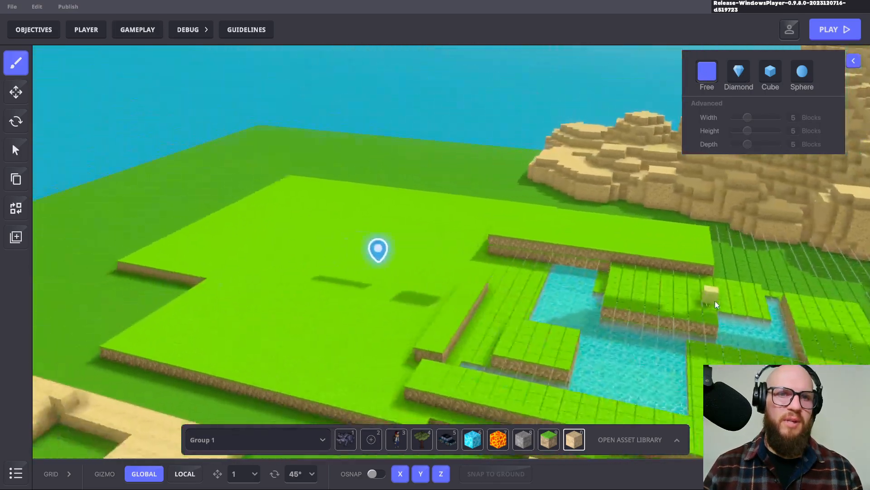
Step: Browse the asset library's block, character, prop, equipment, logic, preset and bookmark categories
middle_drag(715, 301, 734, 251)
middle_drag(542, 312, 509, 273)
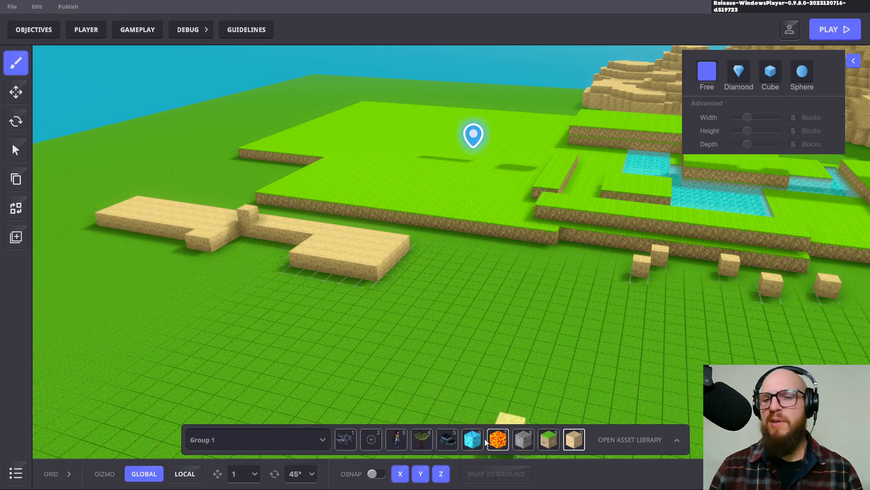
click(676, 441)
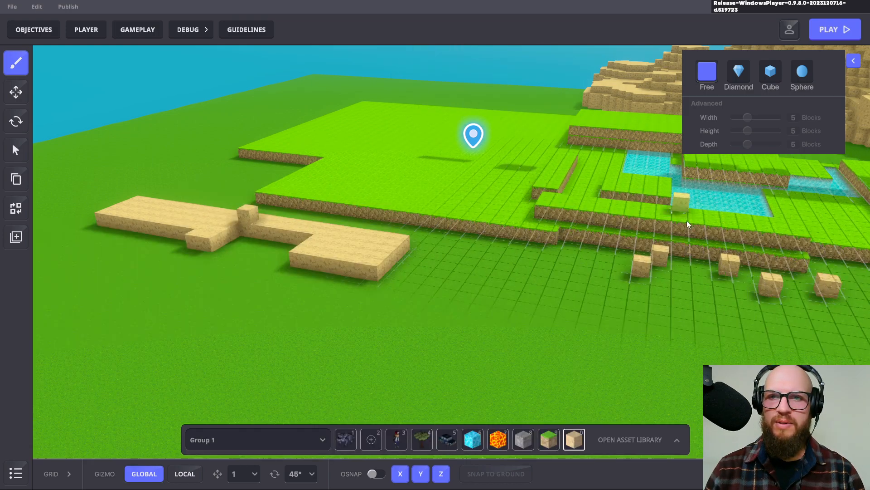
click(676, 202)
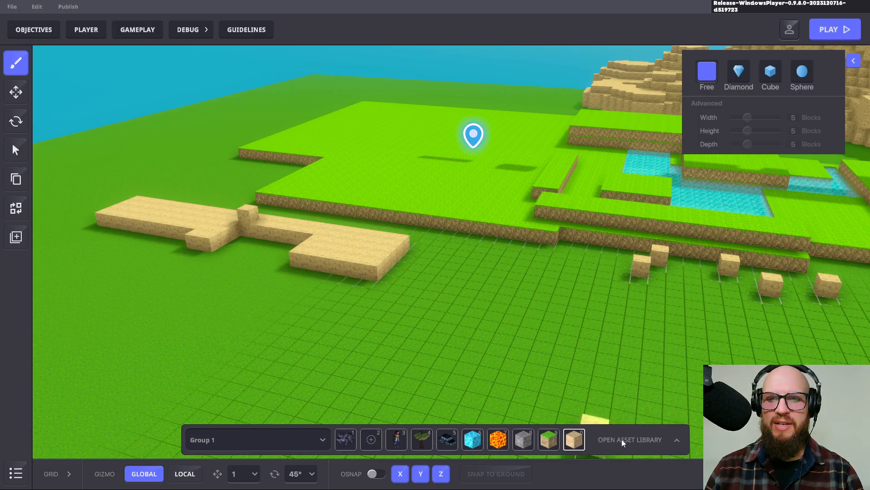
click(678, 440)
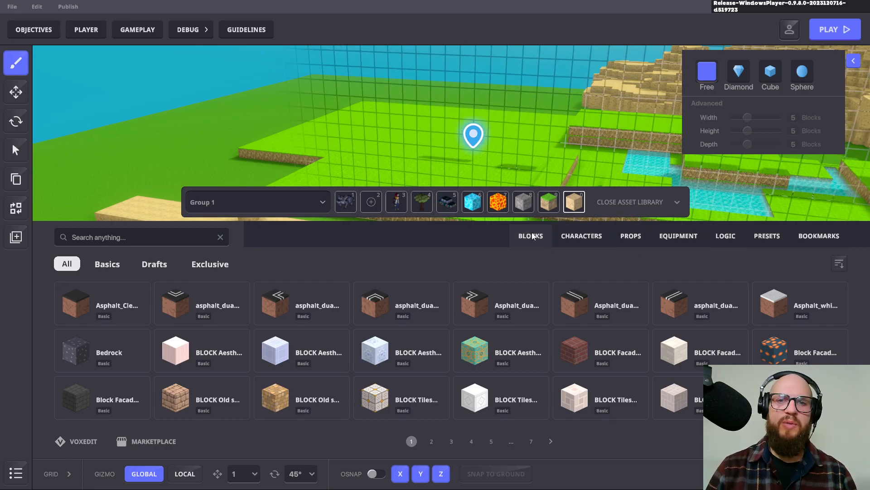
click(586, 235)
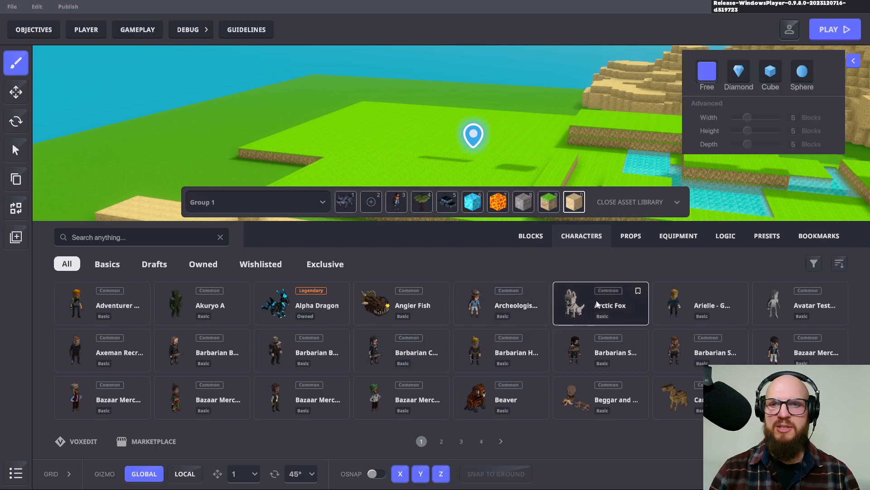
click(631, 236)
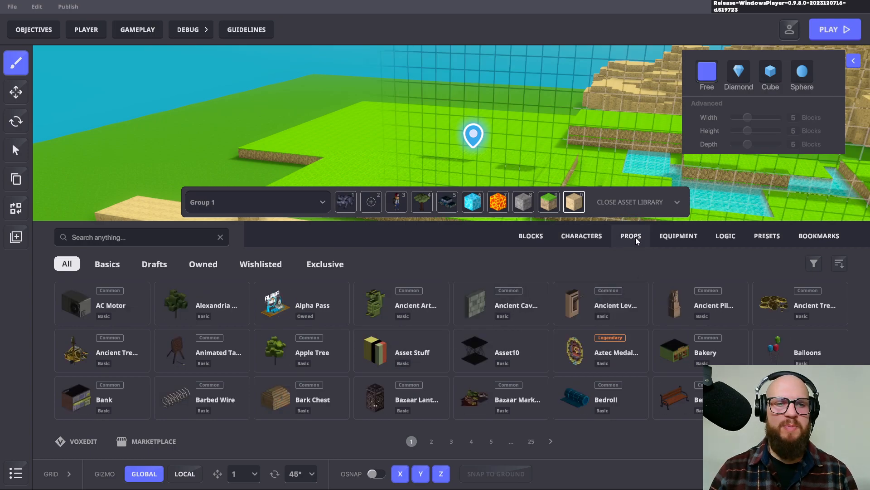
click(681, 235)
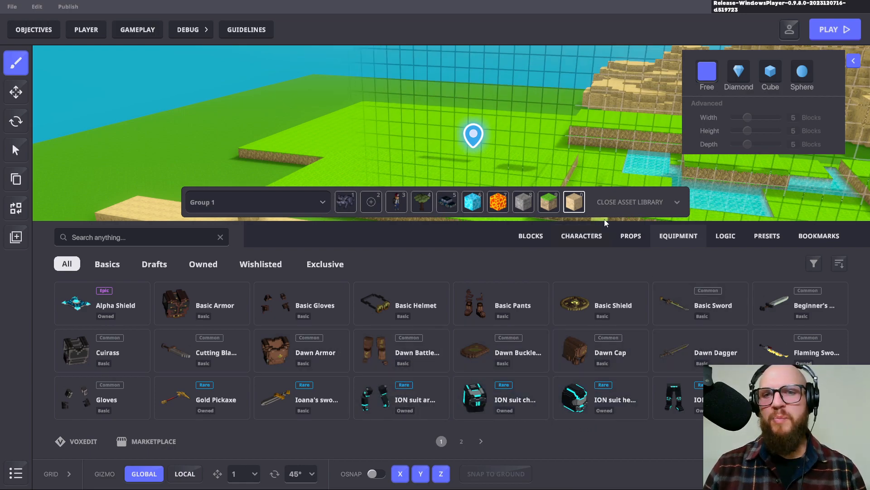
click(731, 239)
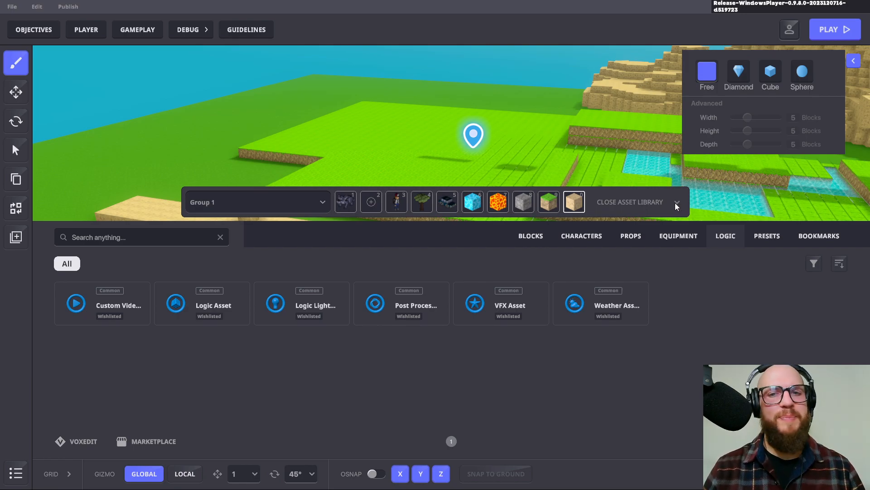
click(773, 240)
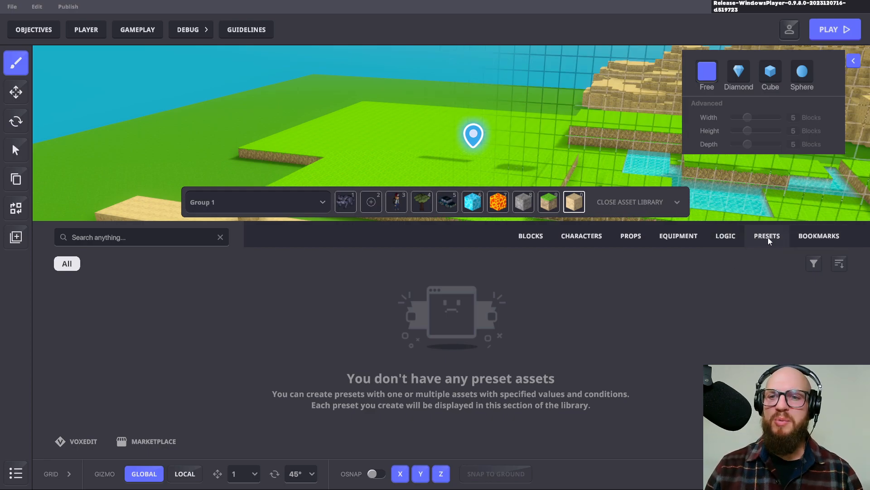
click(830, 236)
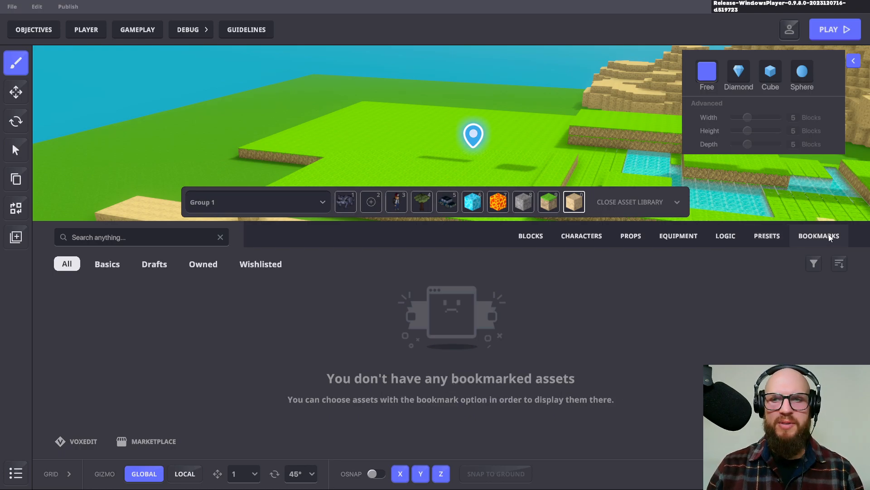
Step: Bookmark the Alpha Dragon character and show the bookmarked assets in the library
click(580, 237)
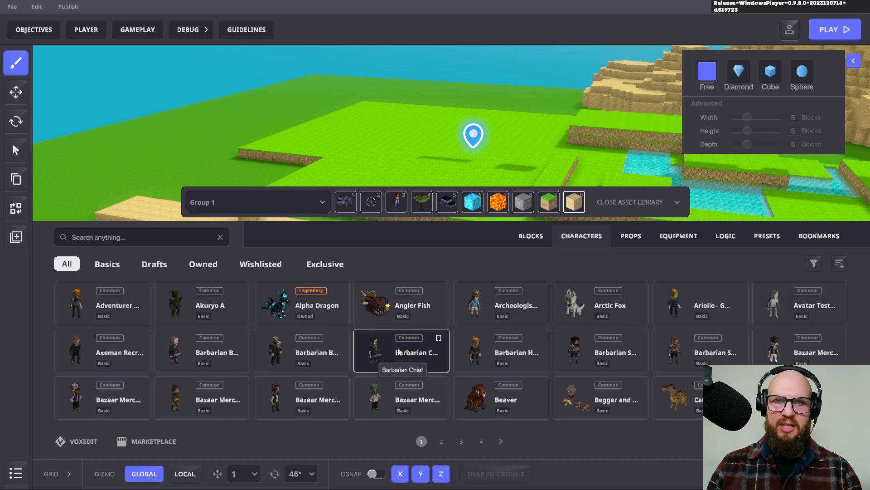
click(339, 290)
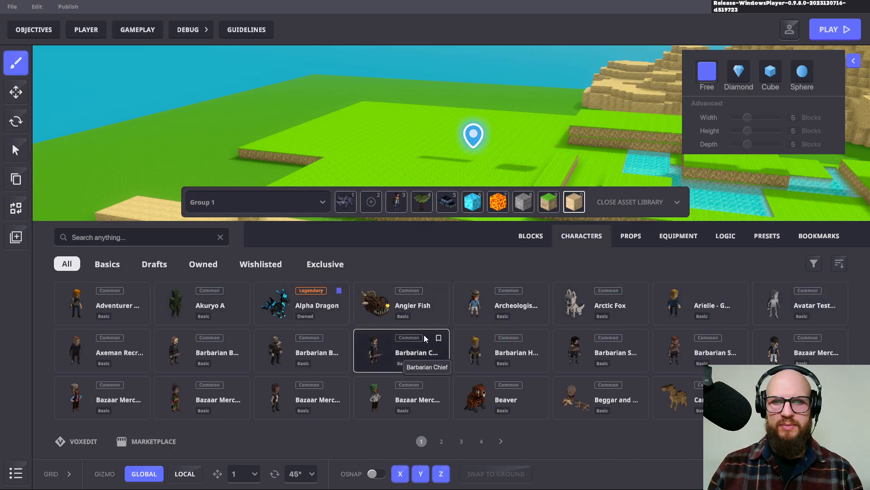
click(823, 240)
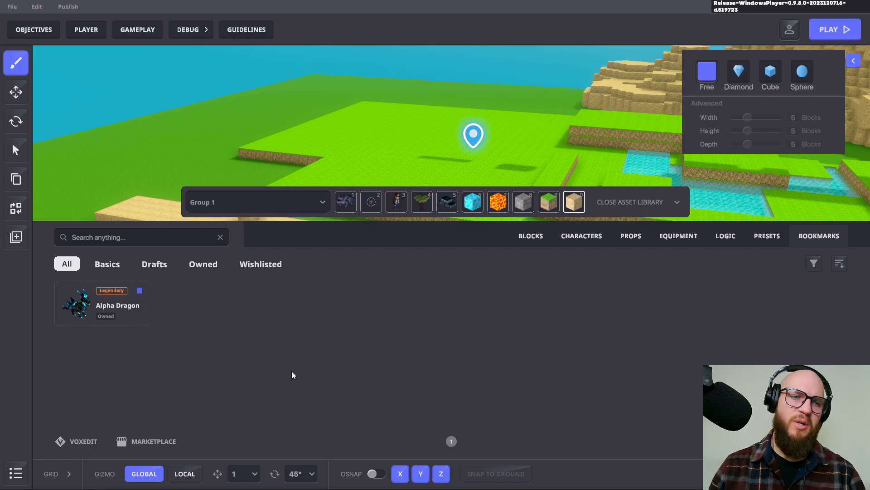
Step: Place the Alpha Dragon on the raised grass ledge near the sand mound and assign it to the second quick slot of Group 1
click(113, 310)
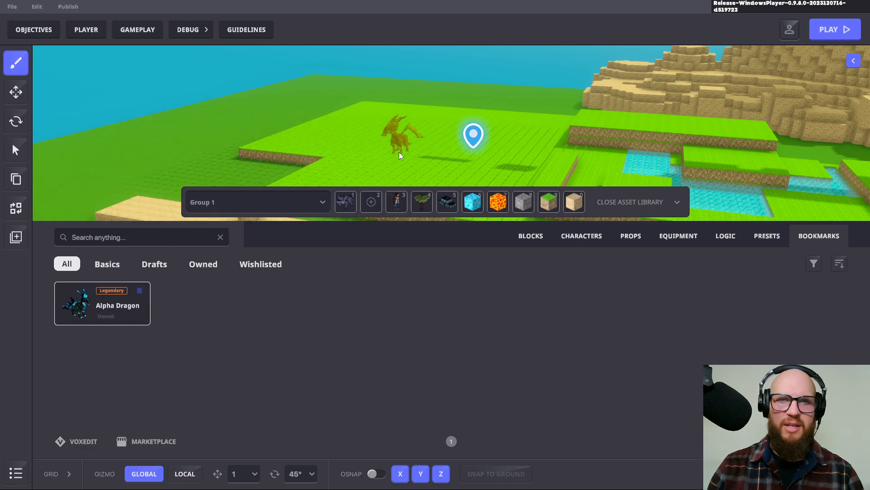
click(625, 122)
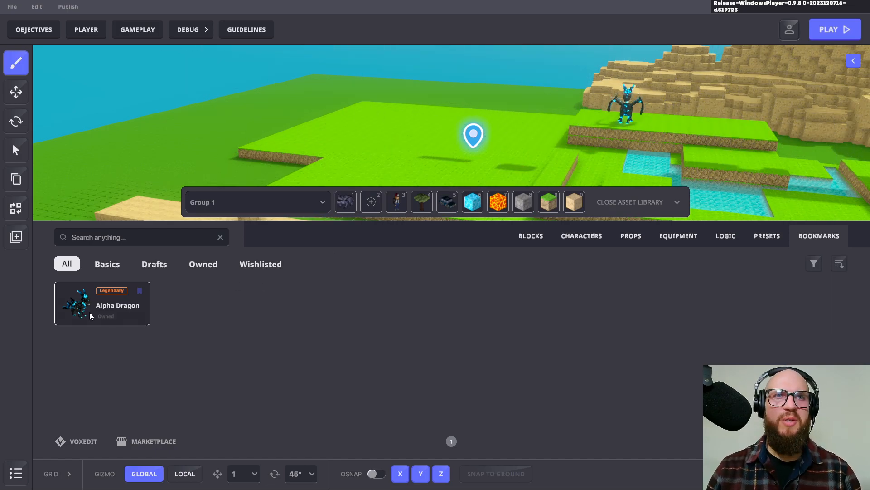
drag(85, 315, 369, 199)
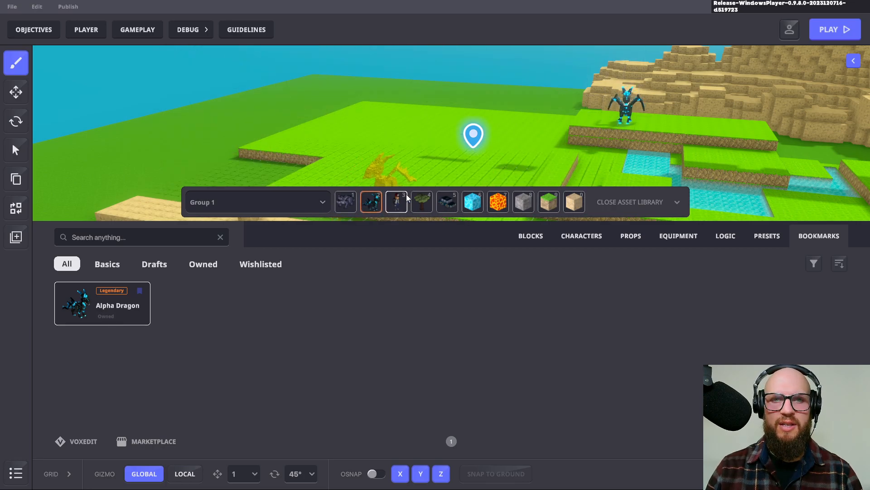
click(677, 203)
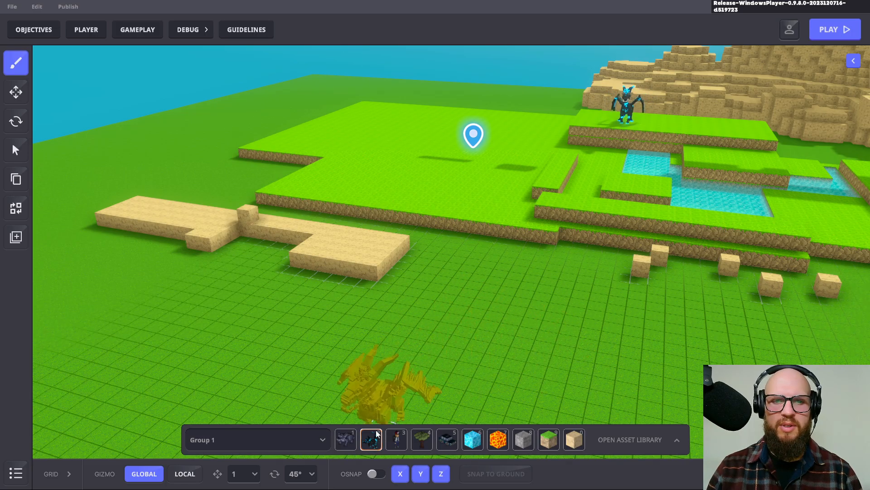
Step: Place the first quick slot's creature on the narrow raised grass strip and the third slot's character on the grass platform beside the pool
click(395, 436)
click(419, 440)
click(395, 440)
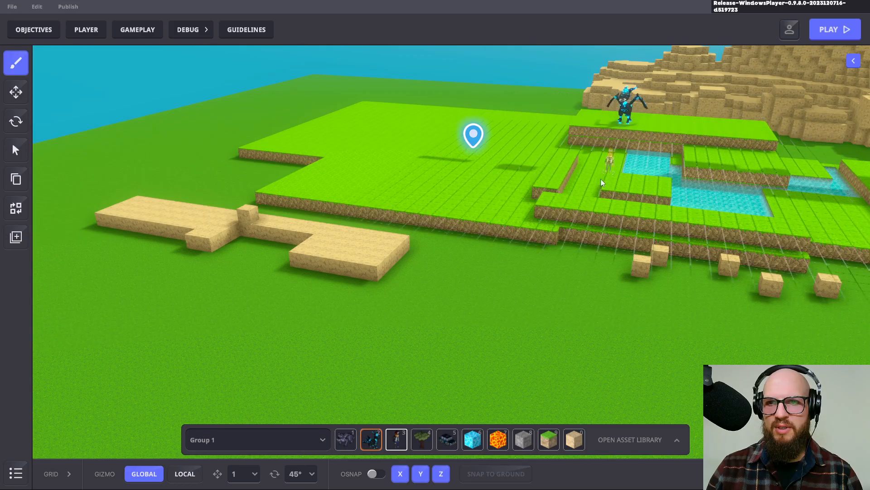
click(344, 438)
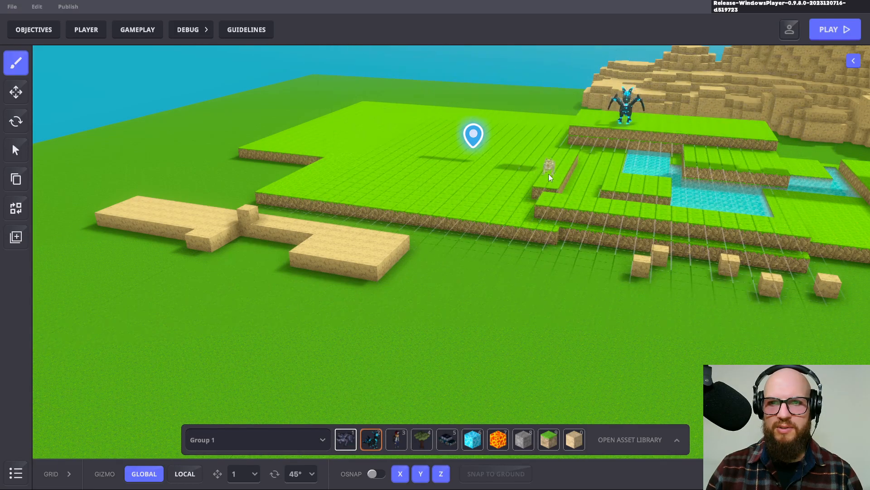
click(550, 178)
click(396, 440)
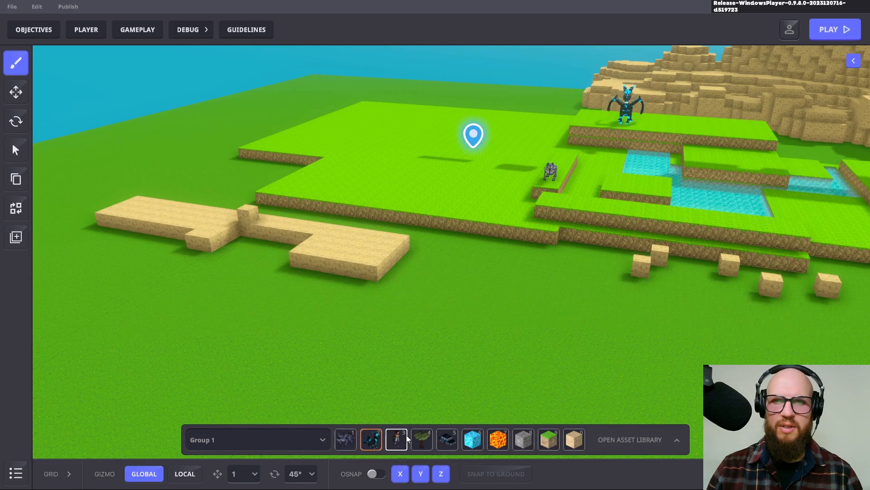
click(636, 187)
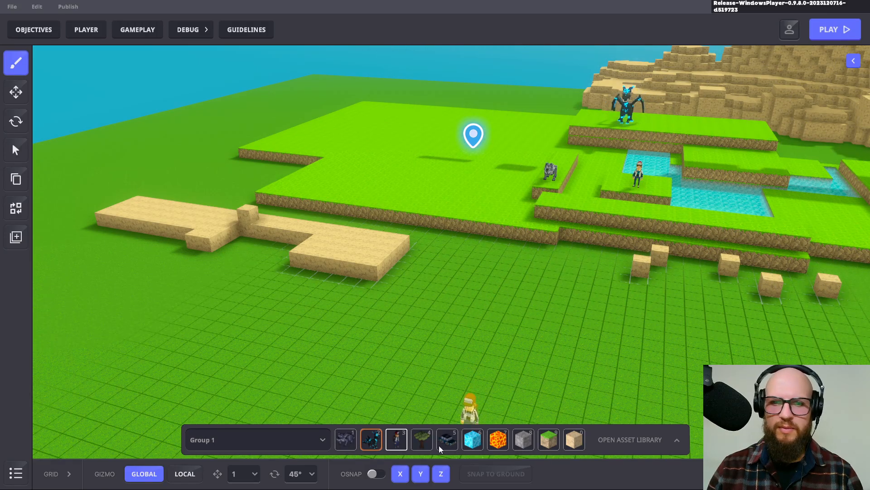
click(372, 440)
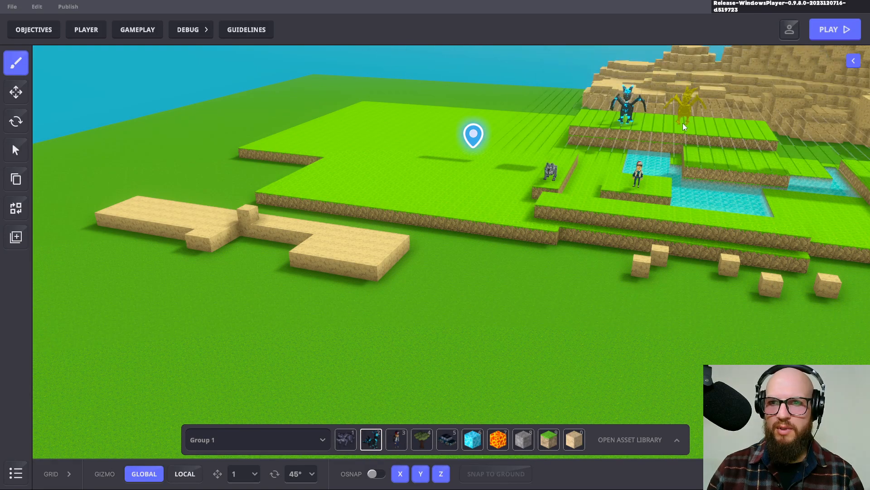
Step: Find the black C_Blue_Meta block with cyan edges in the block library and assign it to the fifth quick slot of Group 1
click(677, 440)
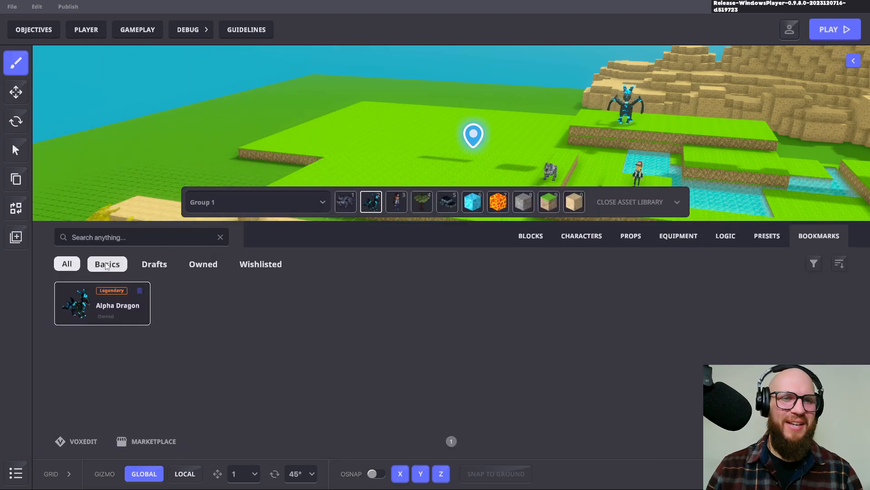
click(530, 236)
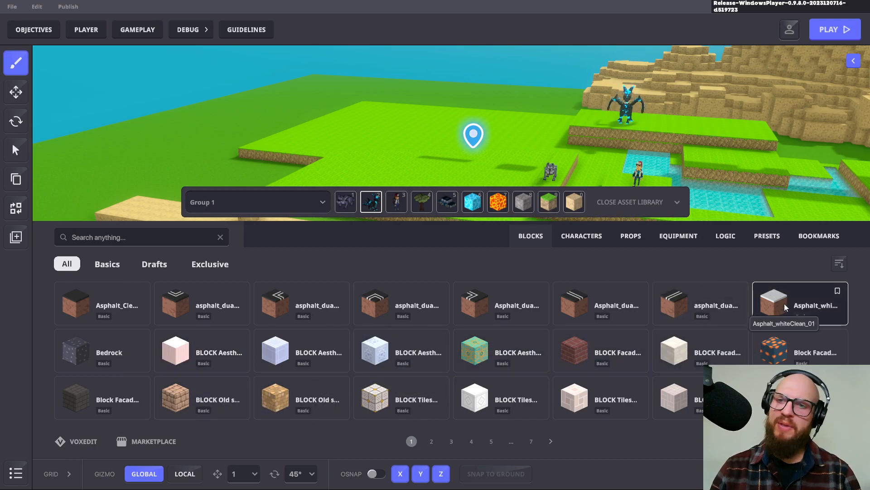
click(432, 442)
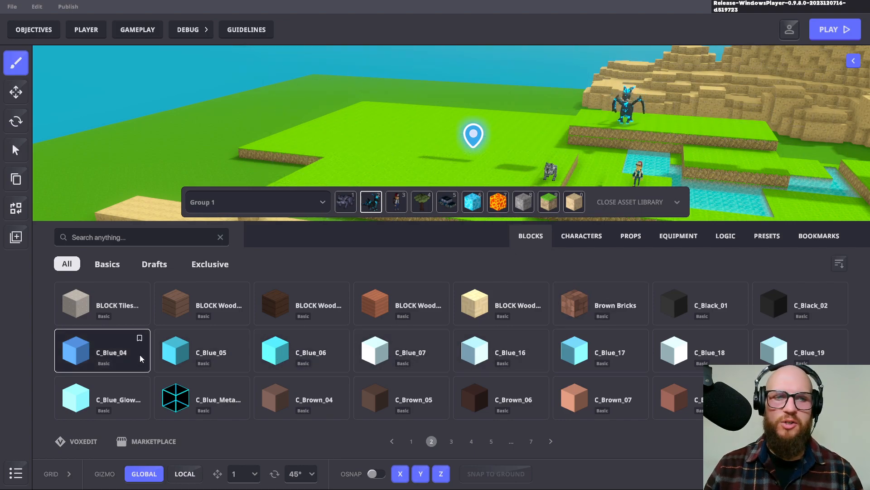
drag(188, 403, 447, 202)
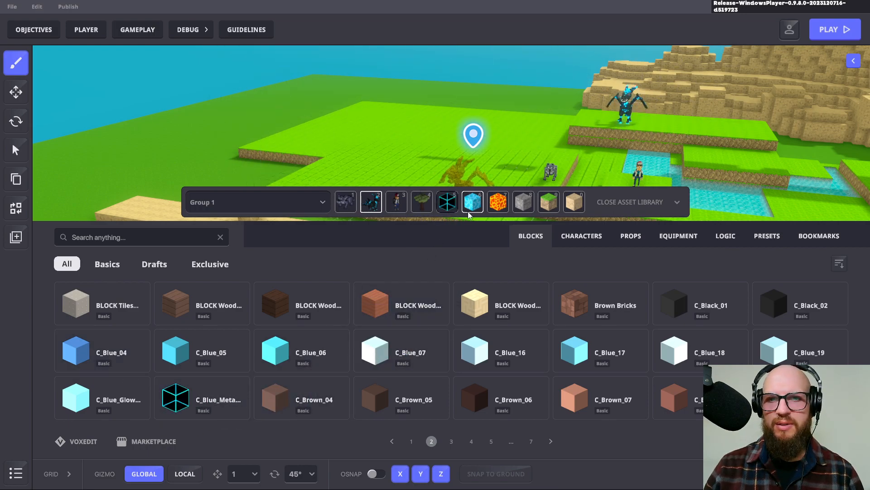
Step: Find the black C_Red_Metav... block with red edges in the block library, assign it to Group 1's fourth quick slot, and close the library
click(450, 441)
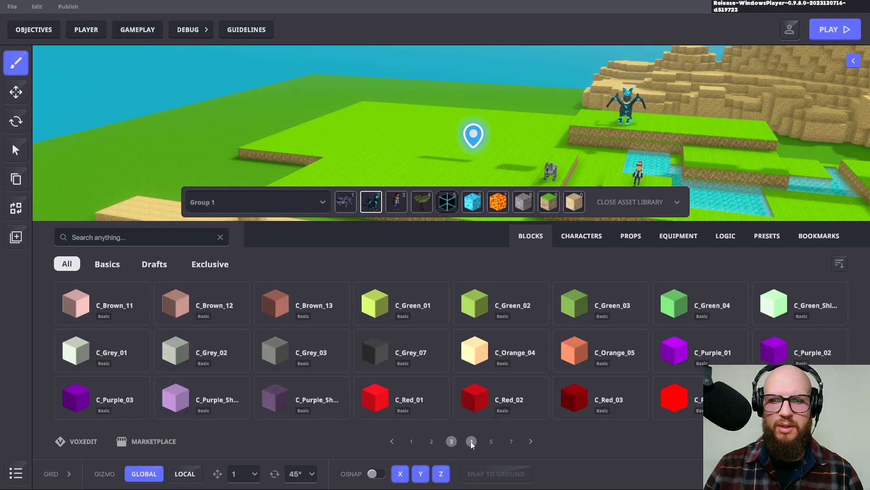
click(471, 441)
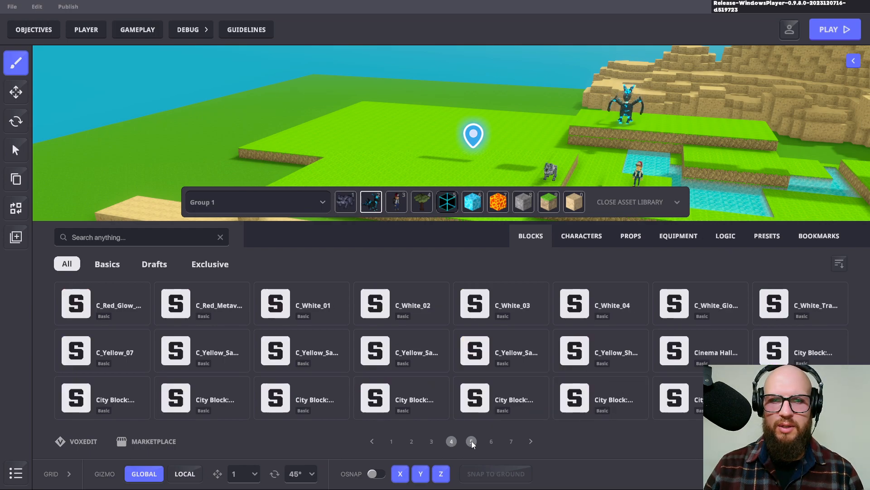
click(206, 296)
mouse_move(193, 311)
mouse_down()
mouse_move(426, 211)
mouse_move(421, 202)
mouse_up()
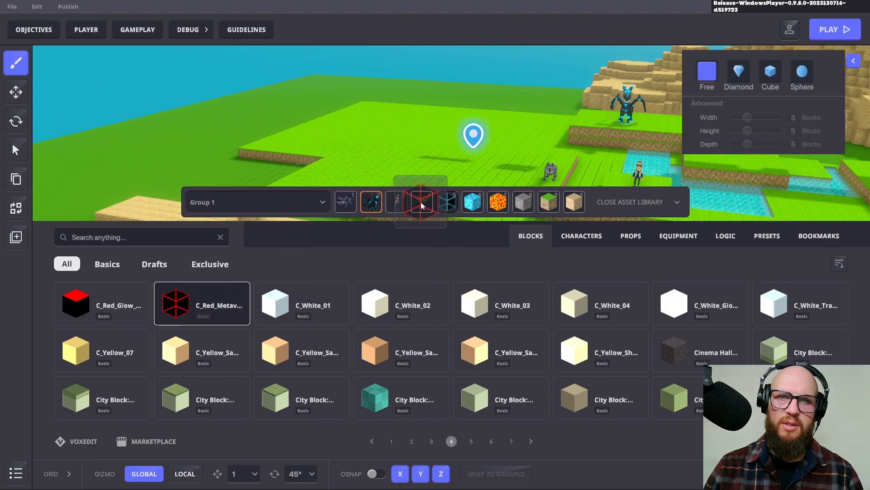
click(677, 201)
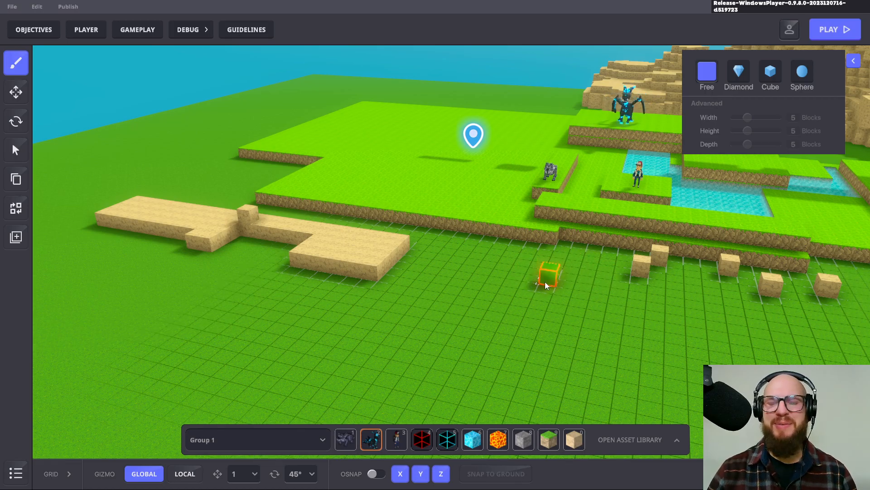
Step: Examine the built scene from several angles, covering the placed characters, water pools, sand mound and stepped sand structure
middle_drag(571, 280, 504, 355)
scroll(537, 330, up, 1)
scroll(499, 349, down, 4)
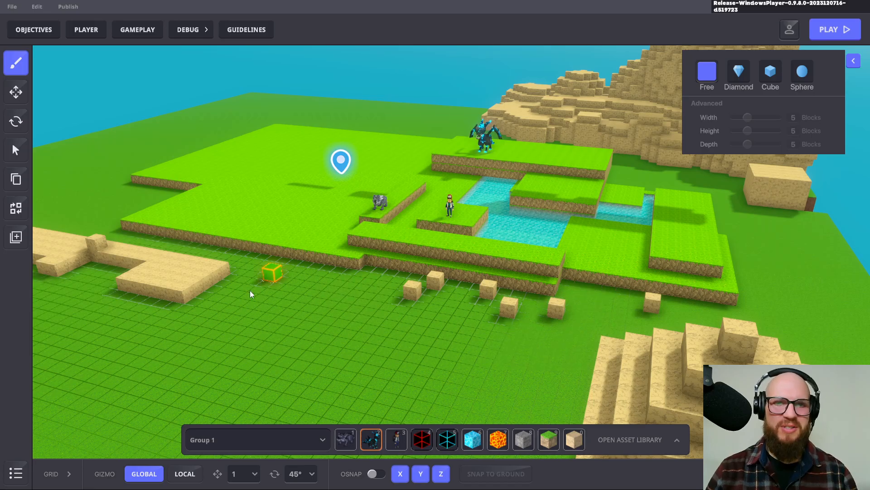
right_drag(245, 301, 325, 300)
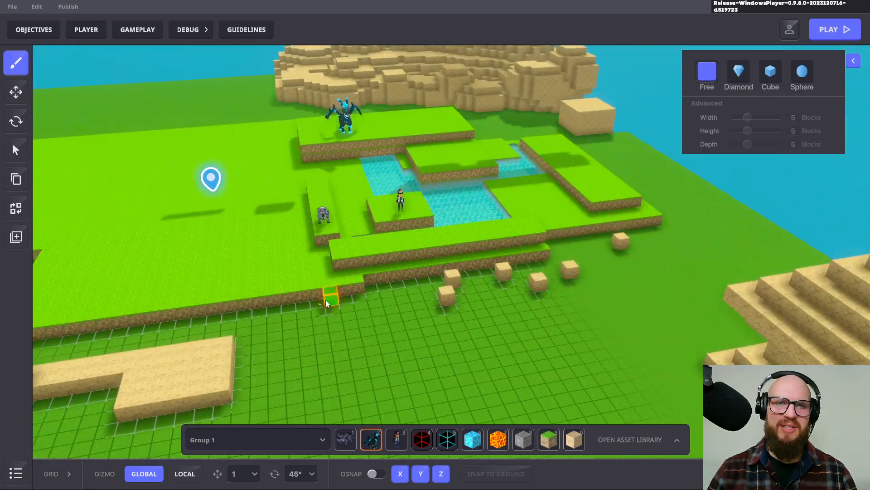
middle_drag(326, 300, 495, 243)
mouse_move(598, 259)
right_down()
mouse_move(526, 247)
mouse_move(611, 293)
mouse_move(455, 268)
mouse_move(525, 275)
mouse_move(325, 262)
mouse_move(87, 259)
mouse_move(140, 276)
mouse_move(76, 283)
mouse_move(189, 270)
mouse_move(422, 273)
mouse_move(368, 260)
mouse_move(485, 251)
mouse_move(654, 274)
mouse_move(552, 255)
mouse_move(710, 267)
mouse_move(563, 298)
mouse_move(491, 286)
mouse_move(450, 291)
right_up()
mouse_move(434, 329)
right_down()
mouse_move(407, 273)
mouse_move(654, 264)
mouse_move(465, 301)
mouse_move(454, 290)
mouse_move(392, 279)
mouse_move(472, 307)
mouse_move(412, 357)
mouse_move(466, 348)
right_up()
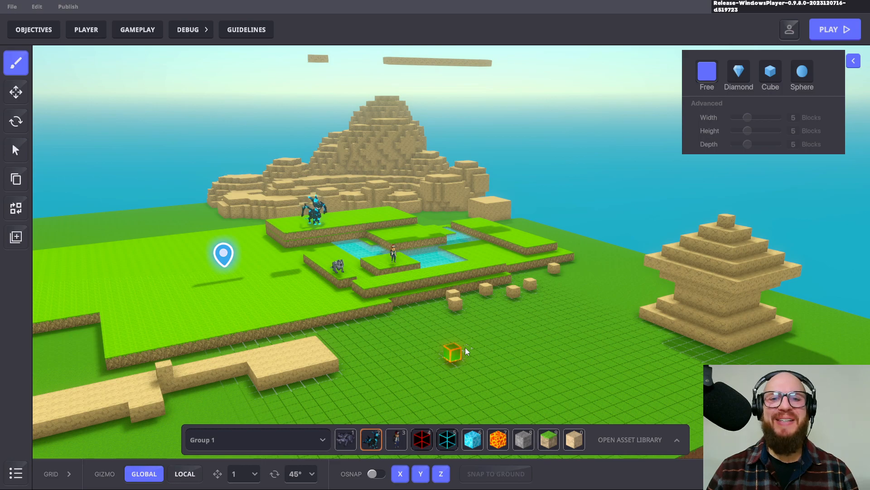
right_drag(466, 347, 435, 367)
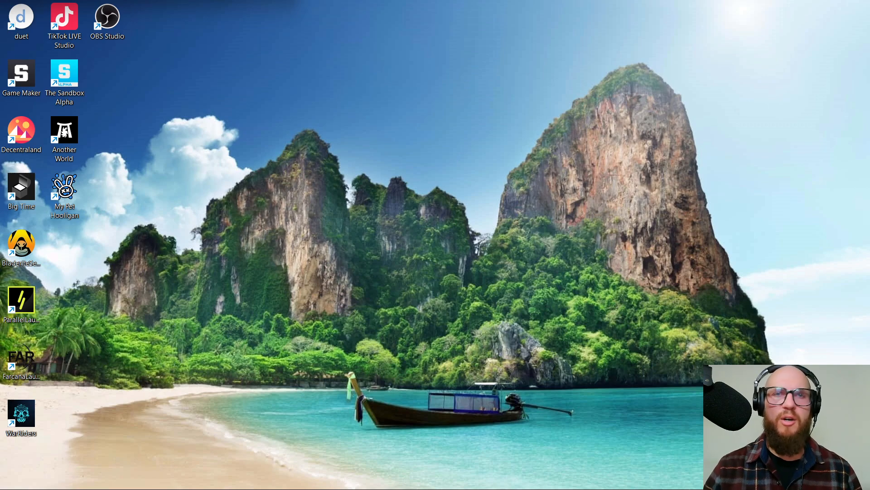
mouse_move(596, 485)
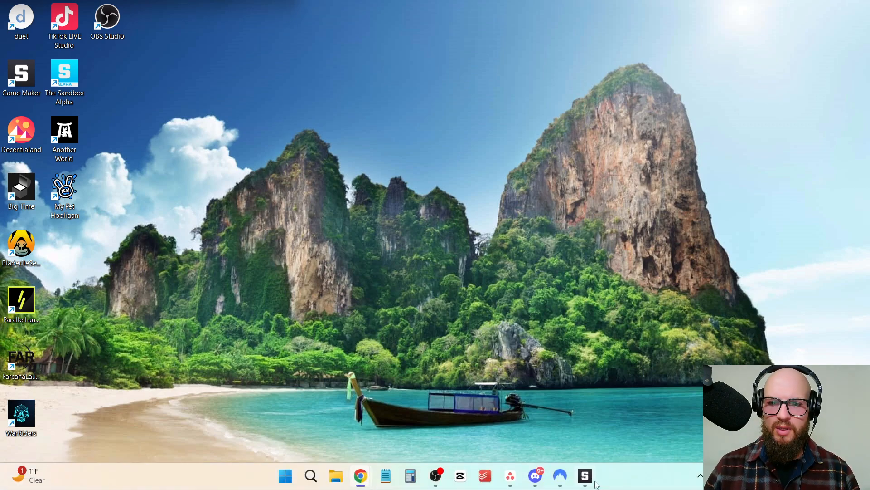